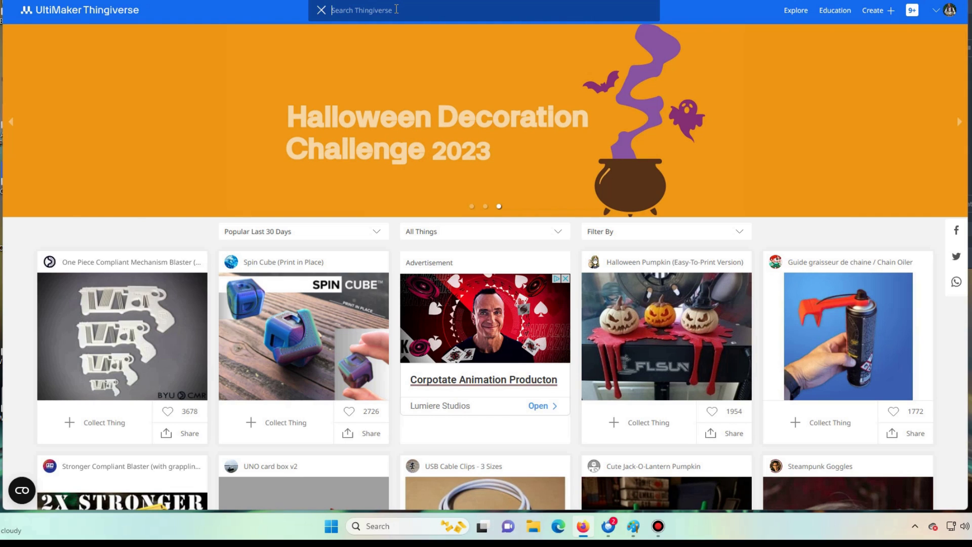
Search Thingiverse for gears and open the Tiny Planetary Gears Set page.
{"action": "type", "text": "gears"}
{"action": "key", "text": "Return"}
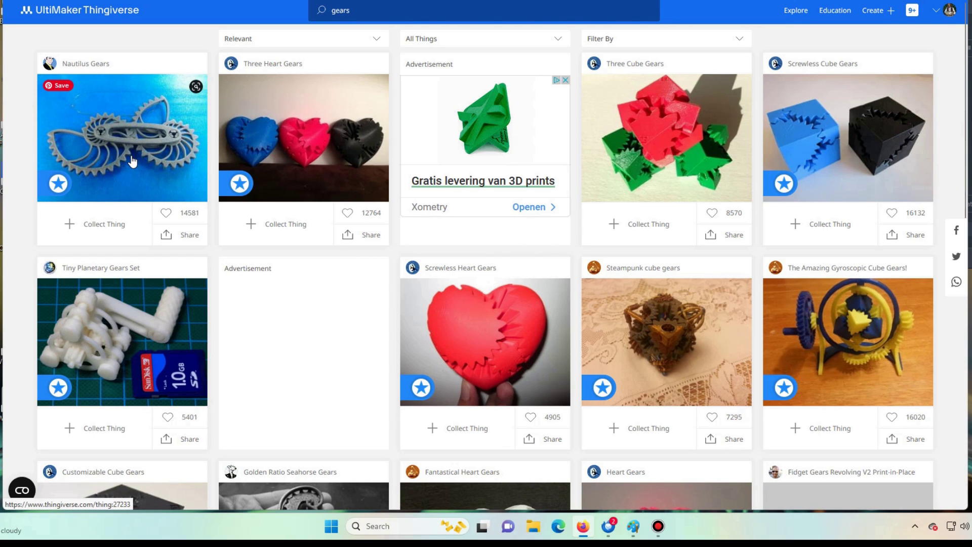
{"action": "left_click", "coordinate": [97, 314]}
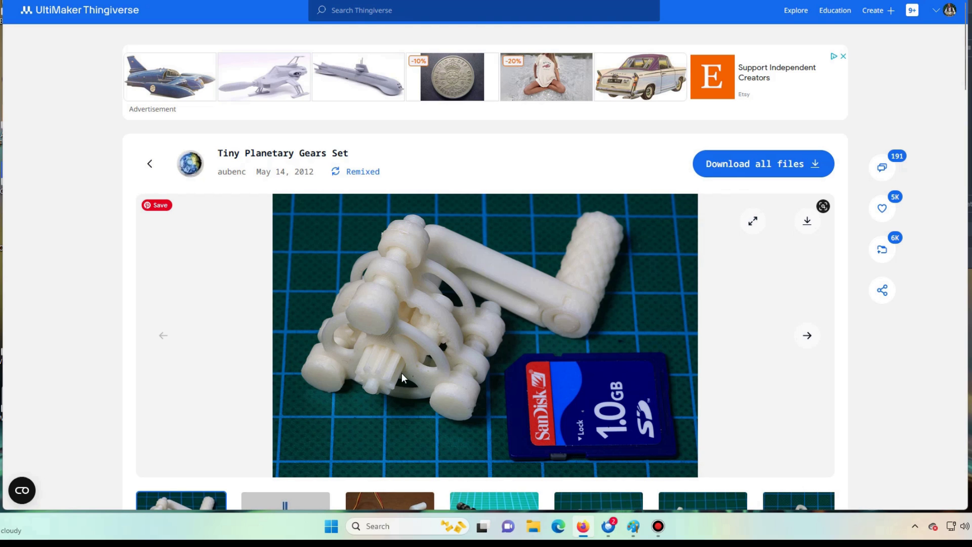
Browse the gear set's Files list, including planetaryAssembly.zip and the stages kit STLs.
{"action": "scroll", "coordinate": [398, 354], "scroll_direction": "down", "scroll_amount": 5}
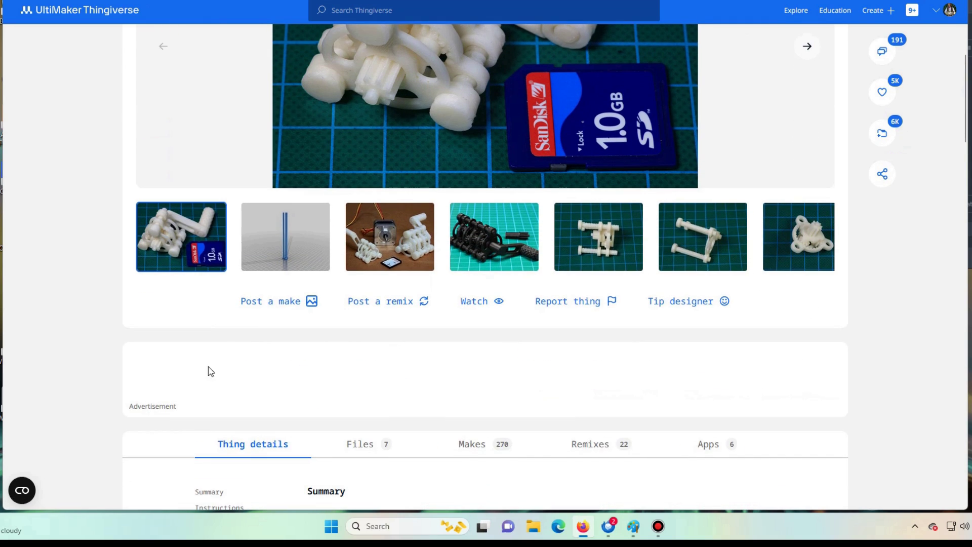
{"action": "left_click", "coordinate": [359, 446]}
{"action": "scroll", "coordinate": [363, 319], "scroll_direction": "down", "scroll_amount": 7}
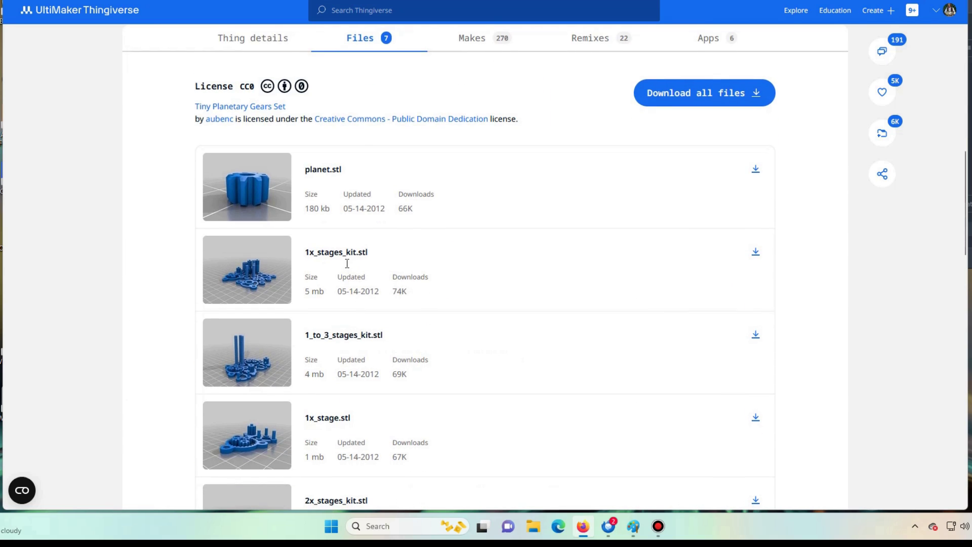
{"action": "scroll", "coordinate": [347, 267], "scroll_direction": "down", "scroll_amount": 3}
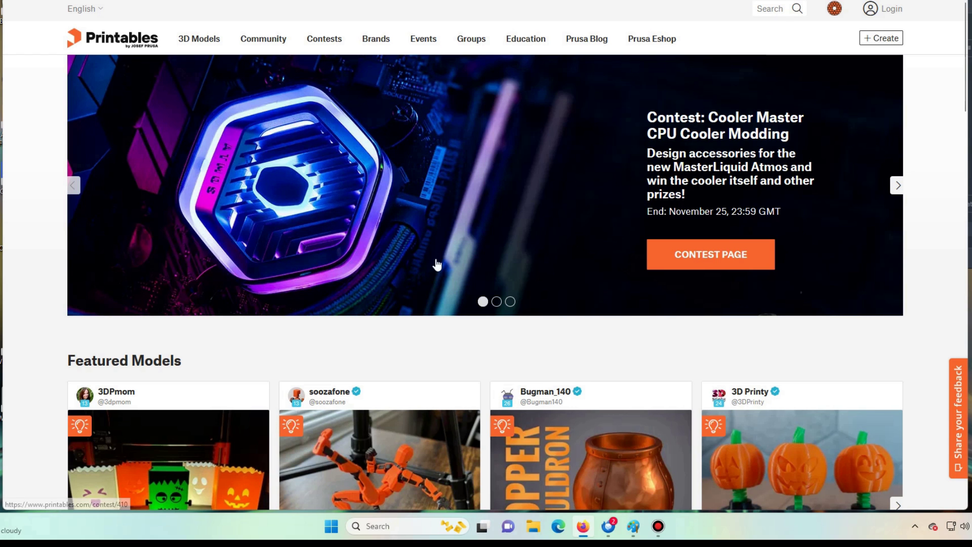
Scroll the Printables home page down to the Featured Models row.
{"action": "scroll", "coordinate": [418, 276], "scroll_direction": "down", "scroll_amount": 1}
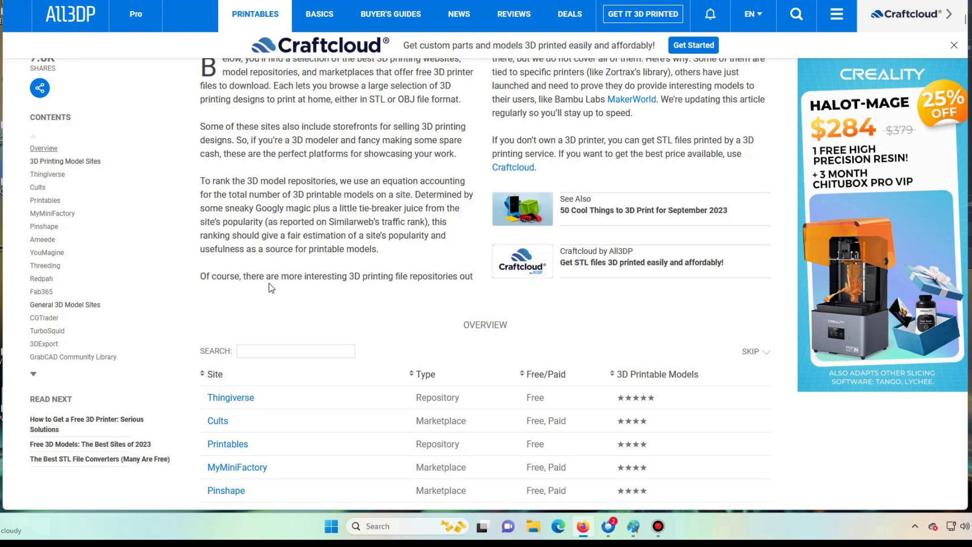
{"action": "scroll", "coordinate": [283, 279], "scroll_direction": "down", "scroll_amount": 1}
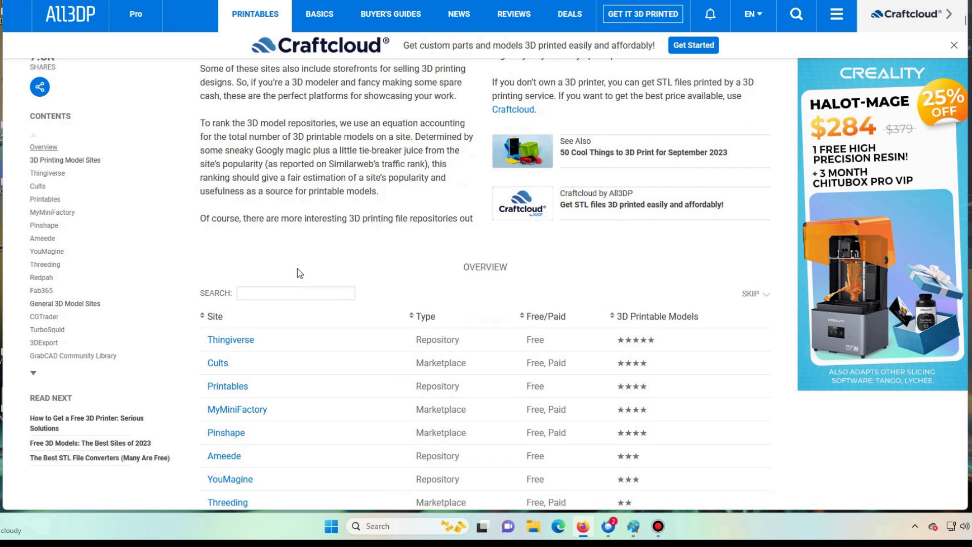
{"action": "scroll", "coordinate": [321, 262], "scroll_direction": "down", "scroll_amount": 1}
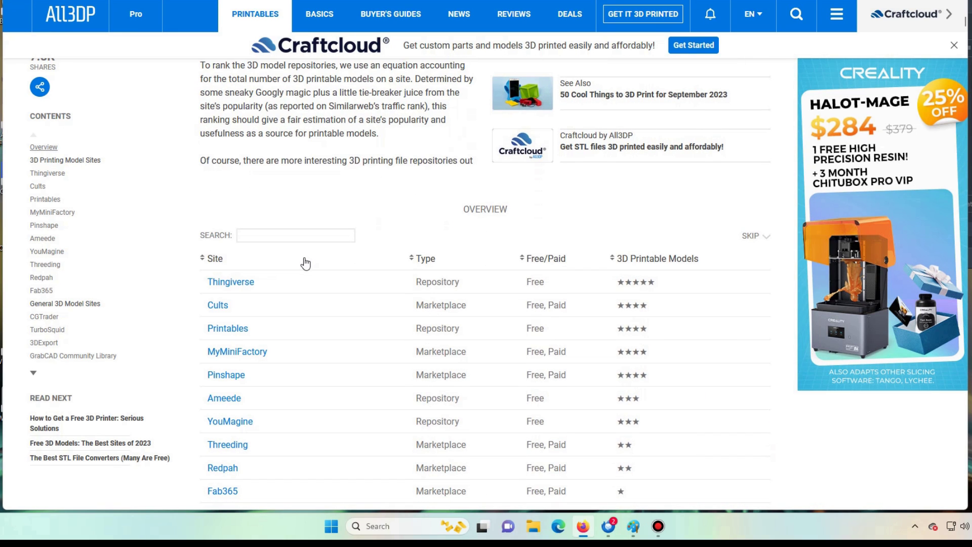
{"action": "scroll", "coordinate": [303, 262], "scroll_direction": "down", "scroll_amount": 3}
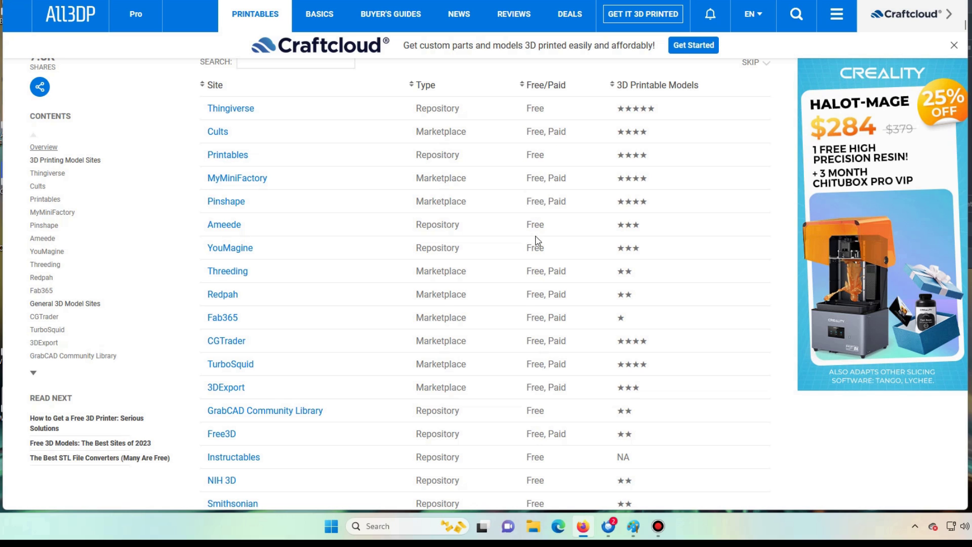
{"action": "scroll", "coordinate": [537, 264], "scroll_direction": "down", "scroll_amount": 4}
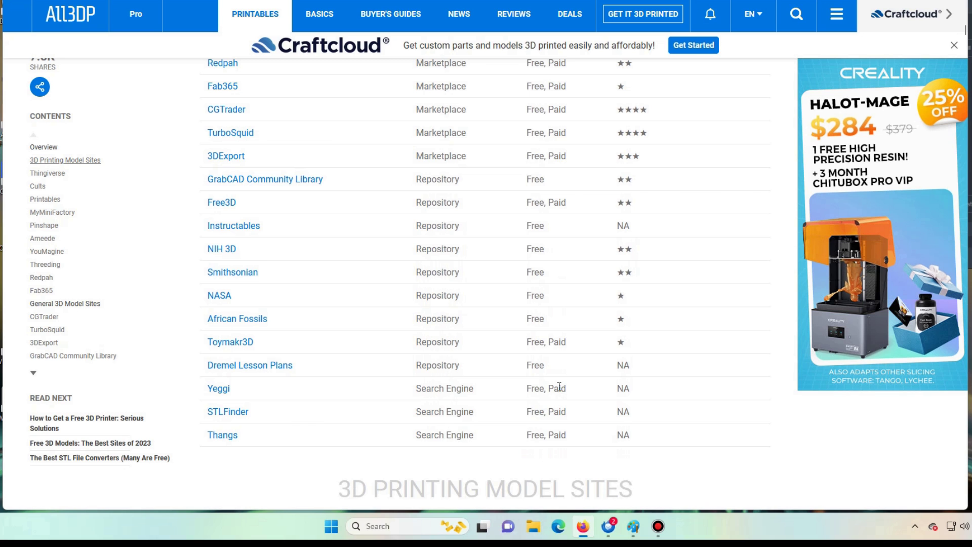
{"action": "scroll", "coordinate": [509, 365], "scroll_direction": "up", "scroll_amount": 6}
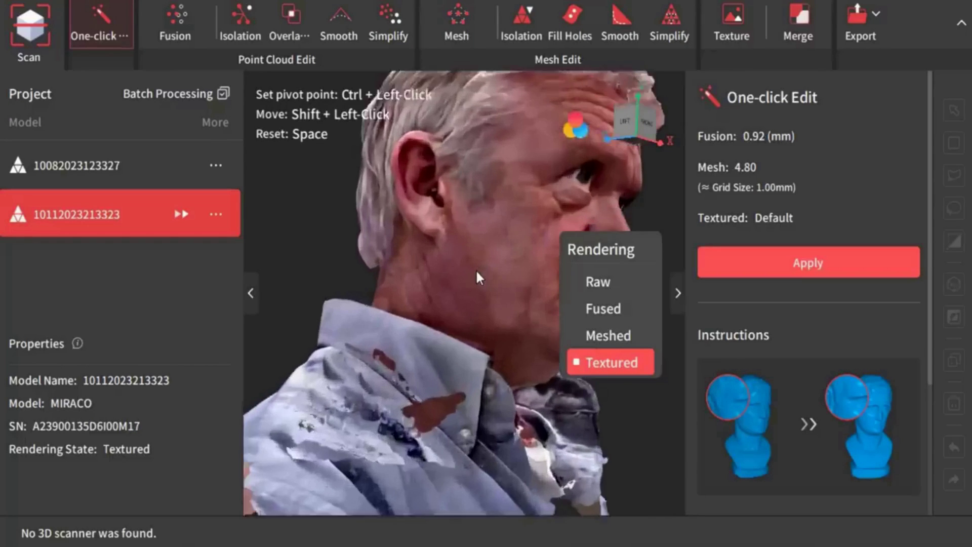
{"action": "scroll", "coordinate": [475, 271], "scroll_direction": "up", "scroll_amount": 3}
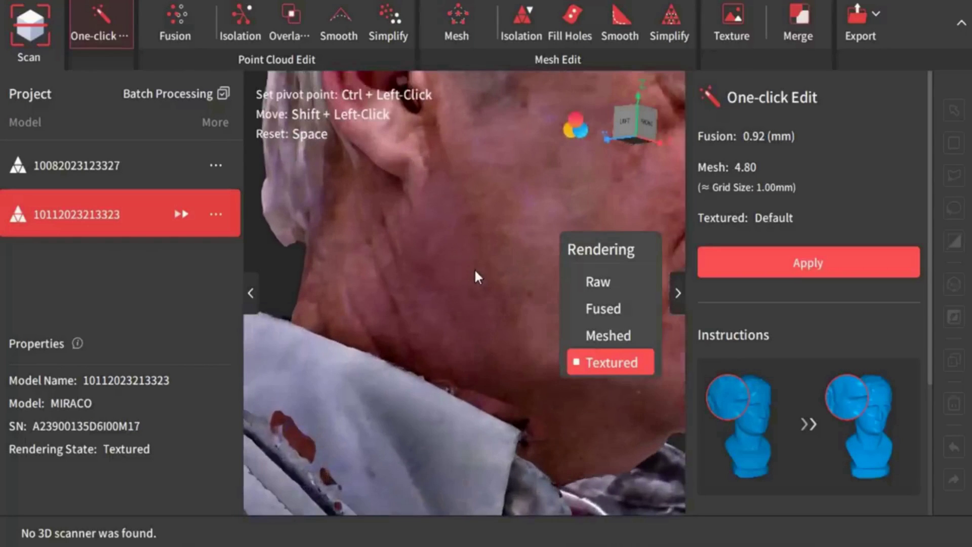
Zoom into the head scan and rotate it to inspect the ear side.
{"action": "left_click_drag", "start_coordinate": [460, 306], "coordinate": [400, 390]}
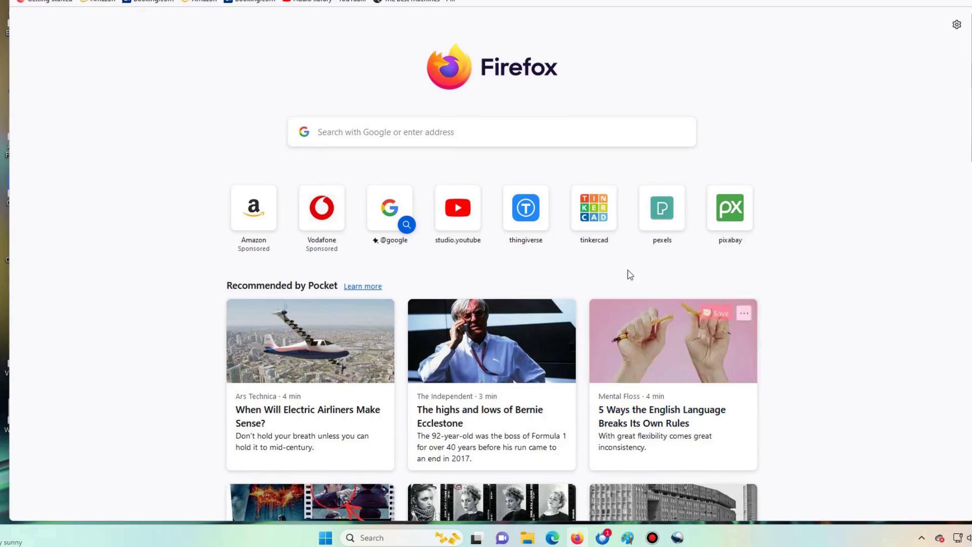
Go to Thingiverse and search for doctor who.
{"action": "left_click", "coordinate": [524, 207]}
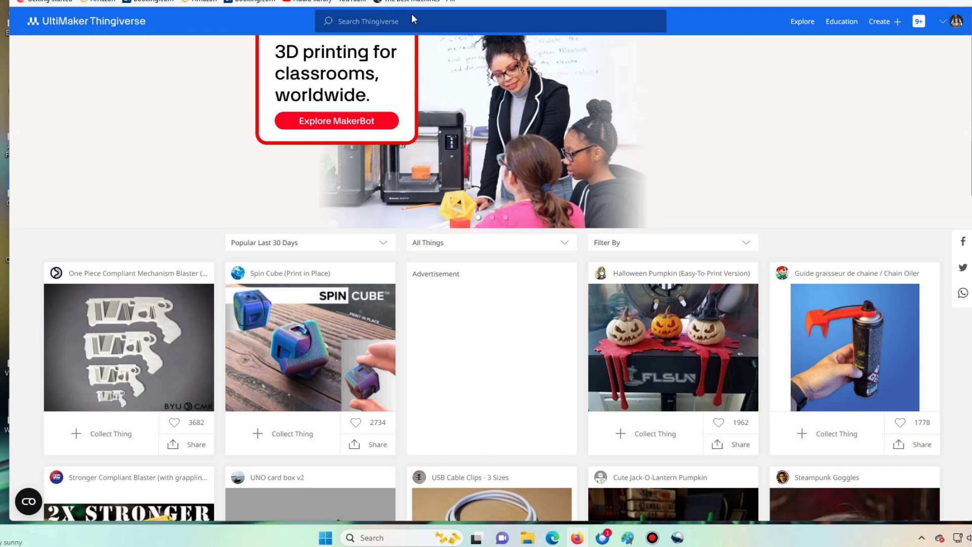
{"action": "type", "text": "doc"}
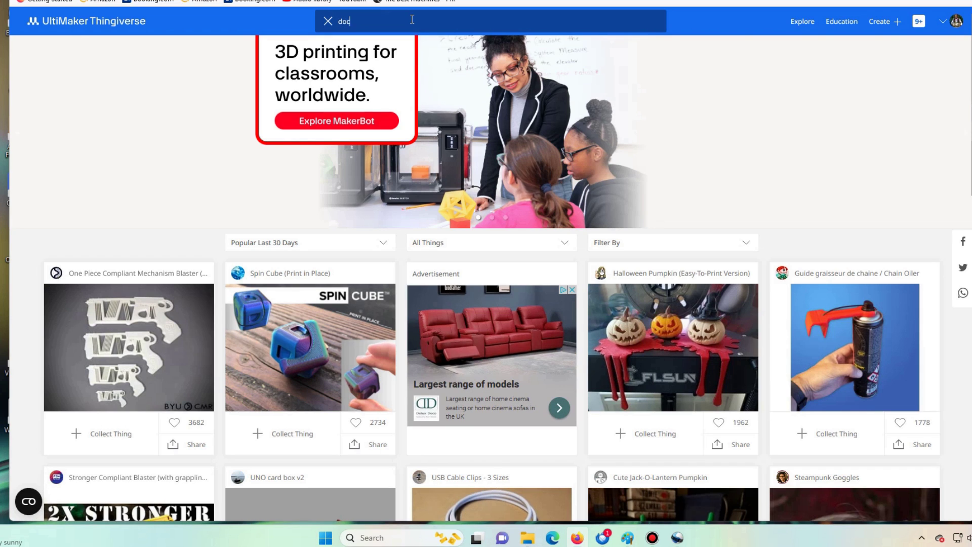
{"action": "type", "text": "tor who"}
{"action": "key", "text": "Return"}
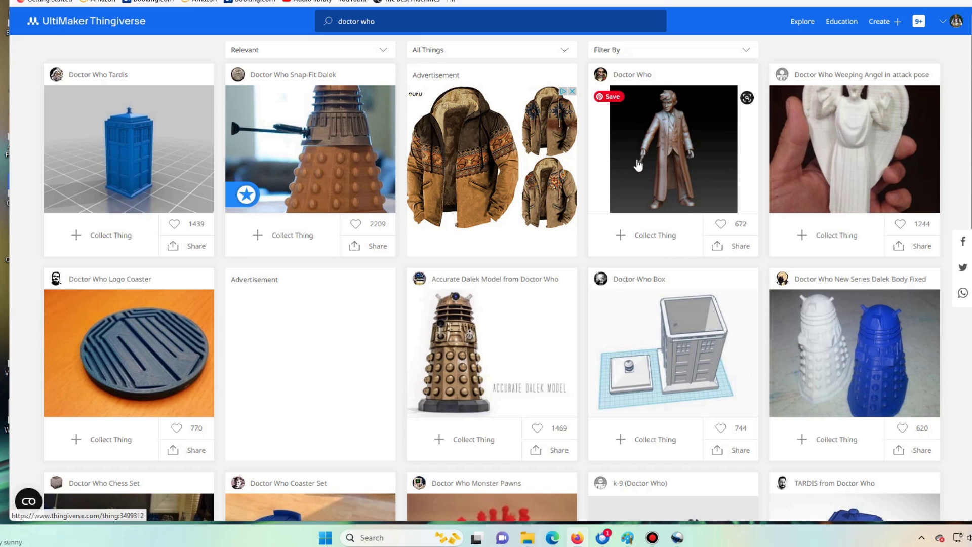
Page through the results to page 5 and open The Second Doctor - Doctor Who.
{"action": "scroll", "coordinate": [633, 191], "scroll_direction": "down", "scroll_amount": 3}
{"action": "scroll", "coordinate": [587, 189], "scroll_direction": "down", "scroll_amount": 10}
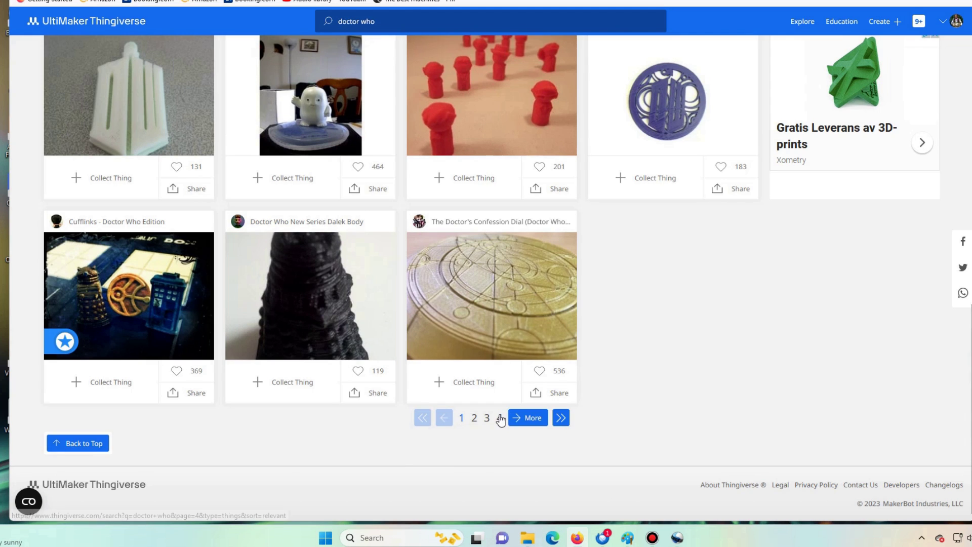
{"action": "left_click", "coordinate": [499, 417]}
{"action": "scroll", "coordinate": [363, 277], "scroll_direction": "down", "scroll_amount": 7}
{"action": "scroll", "coordinate": [363, 277], "scroll_direction": "down", "scroll_amount": 6}
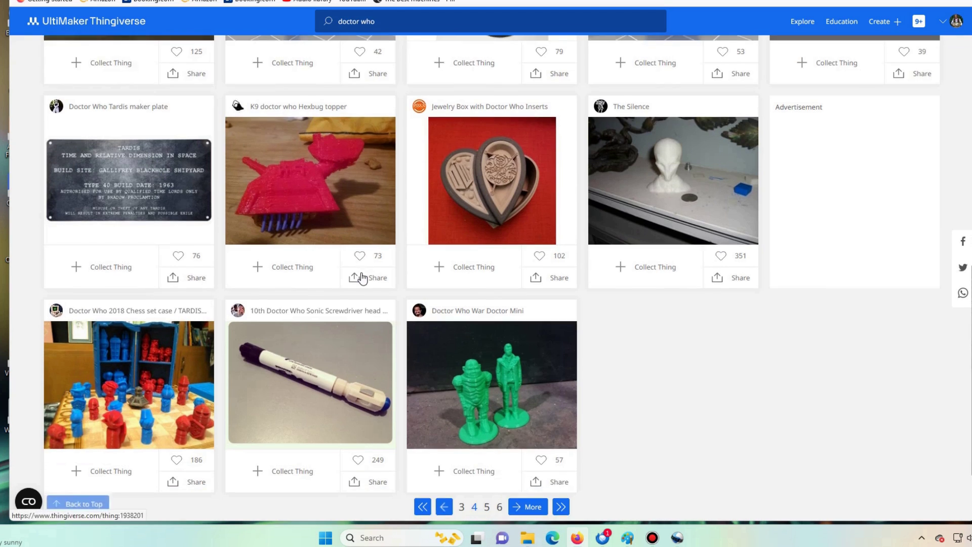
{"action": "left_click", "coordinate": [486, 420]}
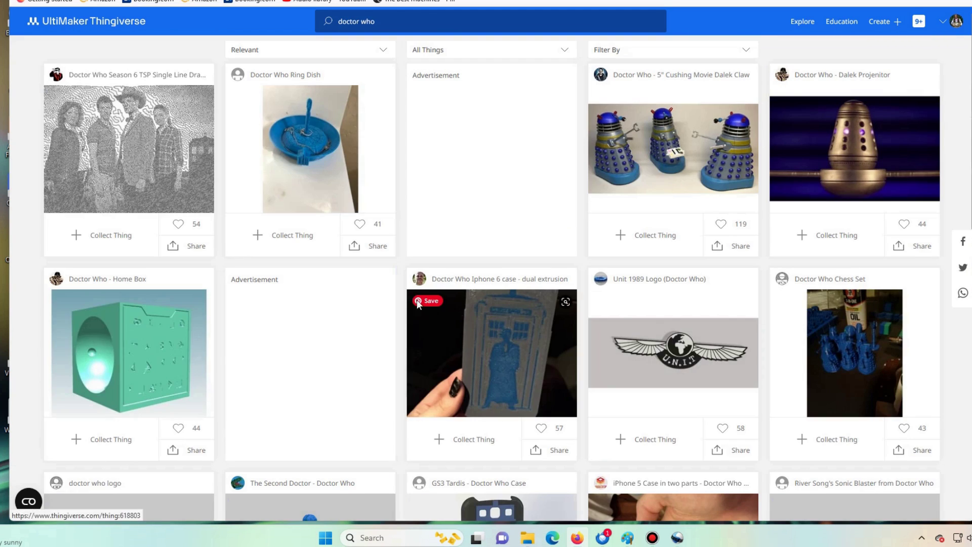
{"action": "scroll", "coordinate": [343, 300], "scroll_direction": "down", "scroll_amount": 6}
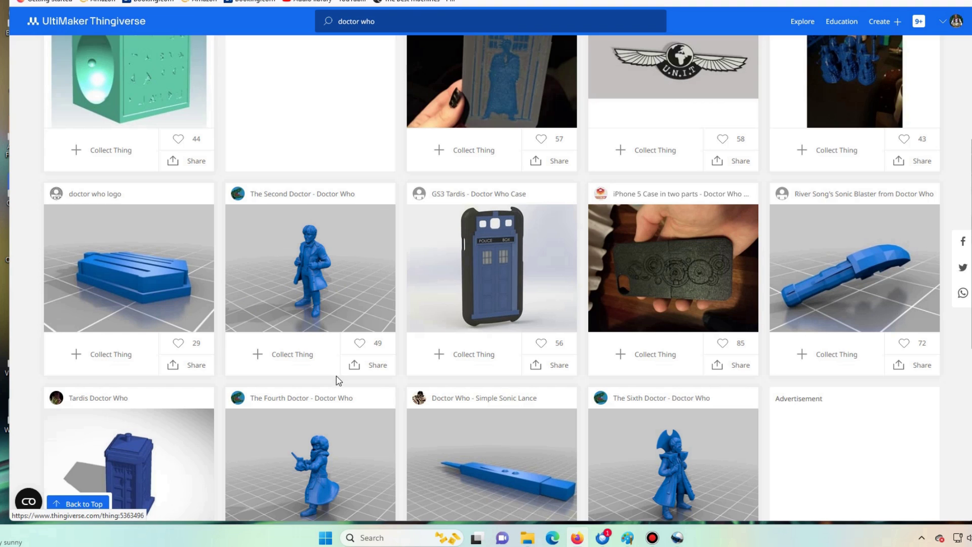
{"action": "scroll", "coordinate": [337, 385], "scroll_direction": "down", "scroll_amount": 2}
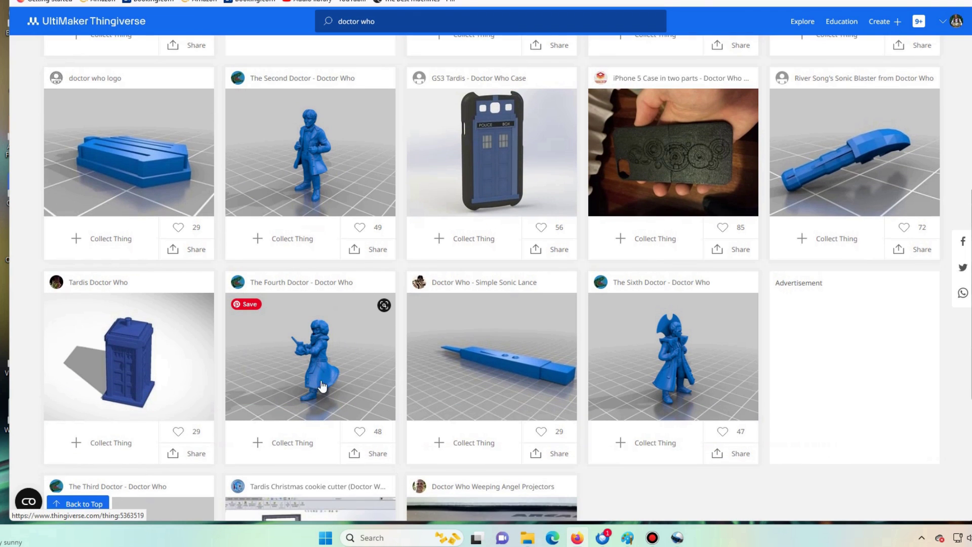
{"action": "scroll", "coordinate": [311, 343], "scroll_direction": "up", "scroll_amount": 2}
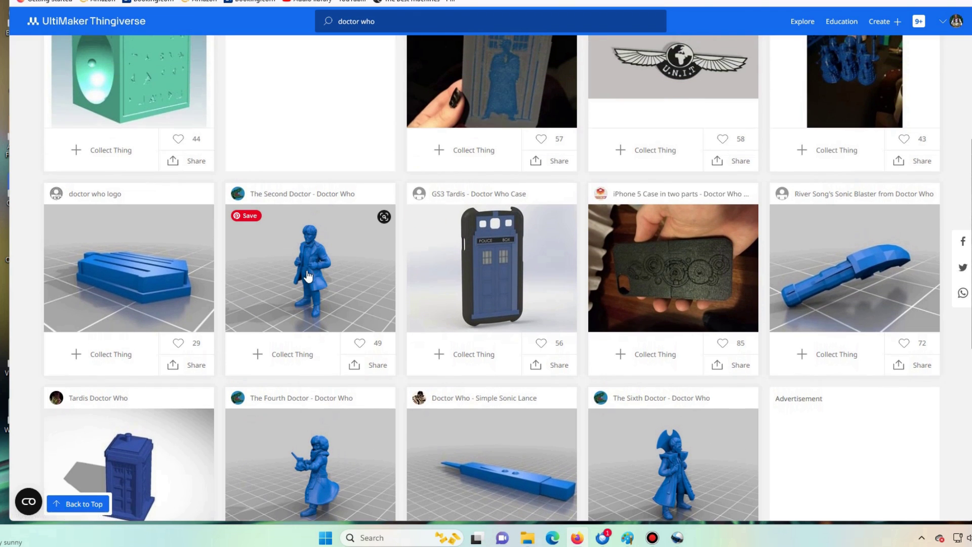
{"action": "left_click", "coordinate": [308, 276]}
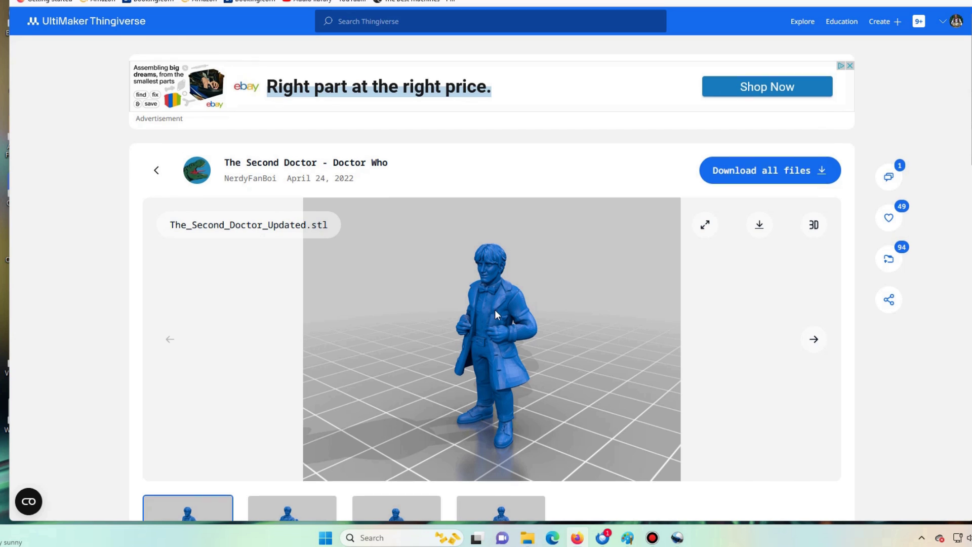
Download The_Second_Doctor_Updated.stl (7.4 MB) and open Tinkercad in a new tab.
{"action": "scroll", "coordinate": [494, 311], "scroll_direction": "down", "scroll_amount": 3}
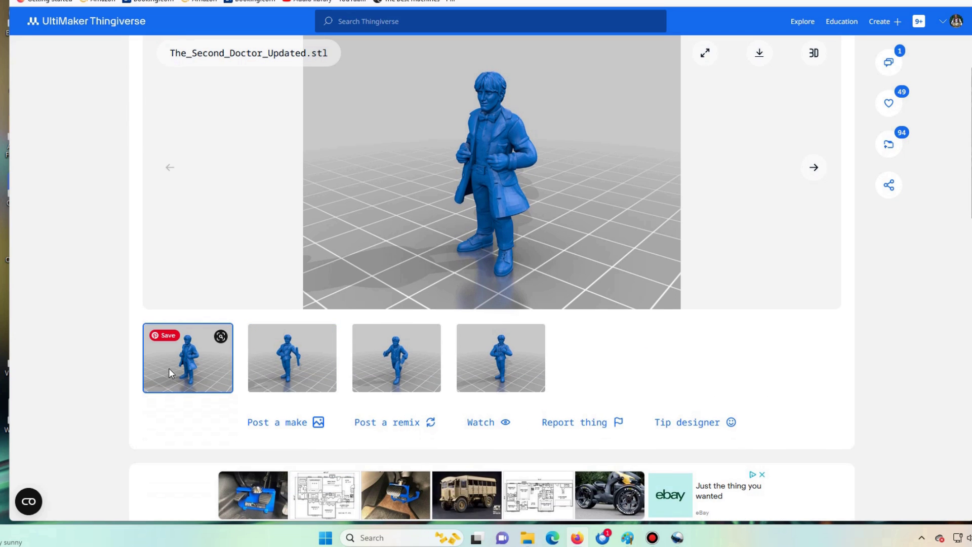
{"action": "scroll", "coordinate": [183, 364], "scroll_direction": "down", "scroll_amount": 4}
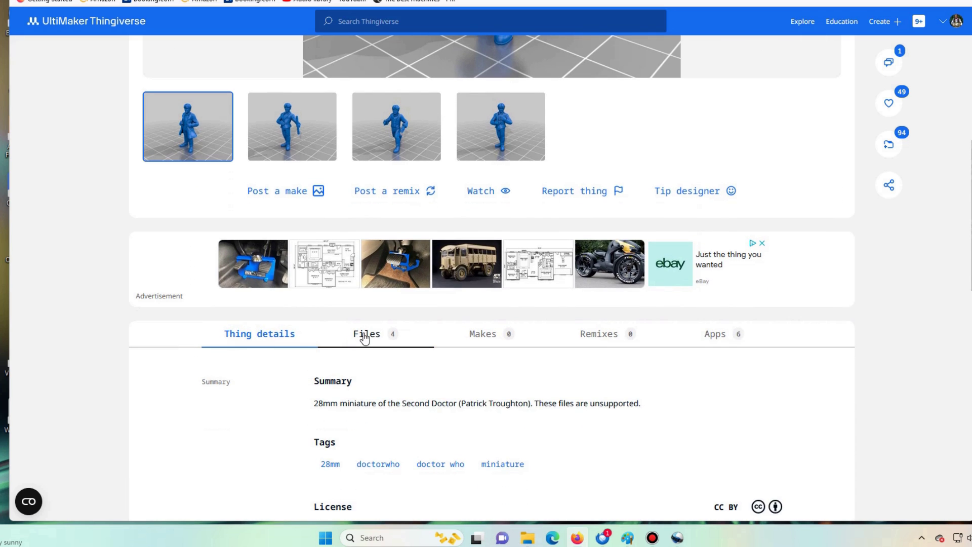
{"action": "left_click", "coordinate": [360, 335]}
{"action": "scroll", "coordinate": [426, 389], "scroll_direction": "down", "scroll_amount": 3}
{"action": "scroll", "coordinate": [513, 345], "scroll_direction": "down", "scroll_amount": 3}
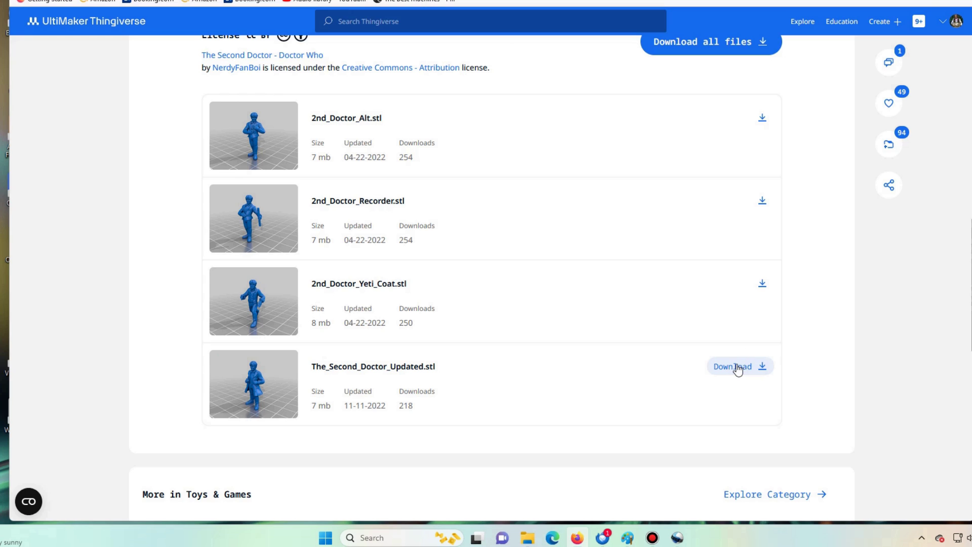
{"action": "left_click", "coordinate": [738, 368]}
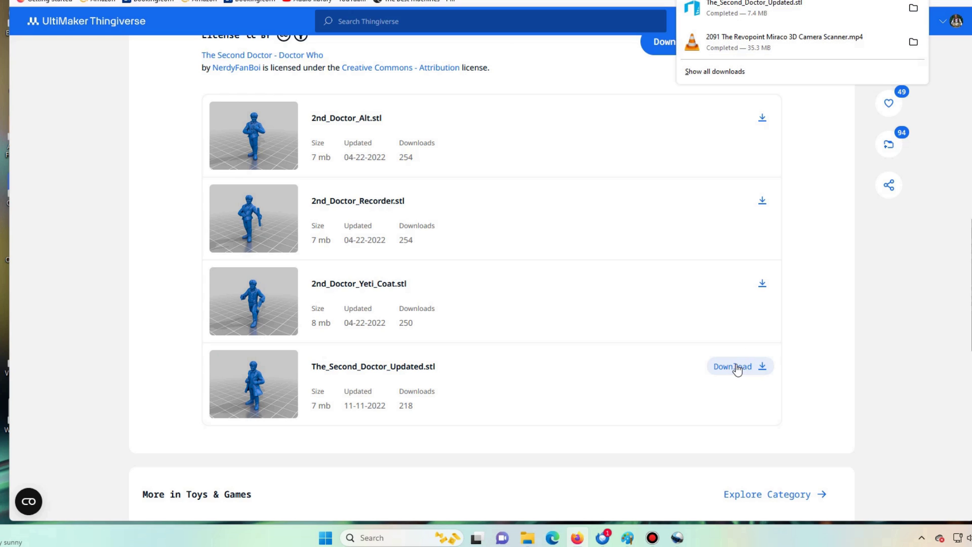
{"action": "key", "text": "ctrl+t"}
{"action": "left_click", "coordinate": [587, 202]}
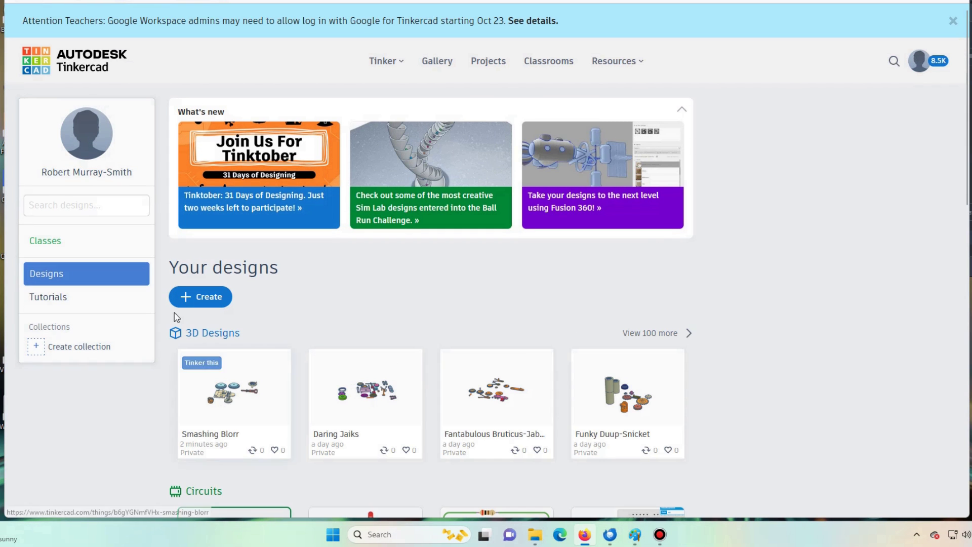
Start a new 3D design from the Tinkercad dashboard.
{"action": "left_click", "coordinate": [215, 334]}
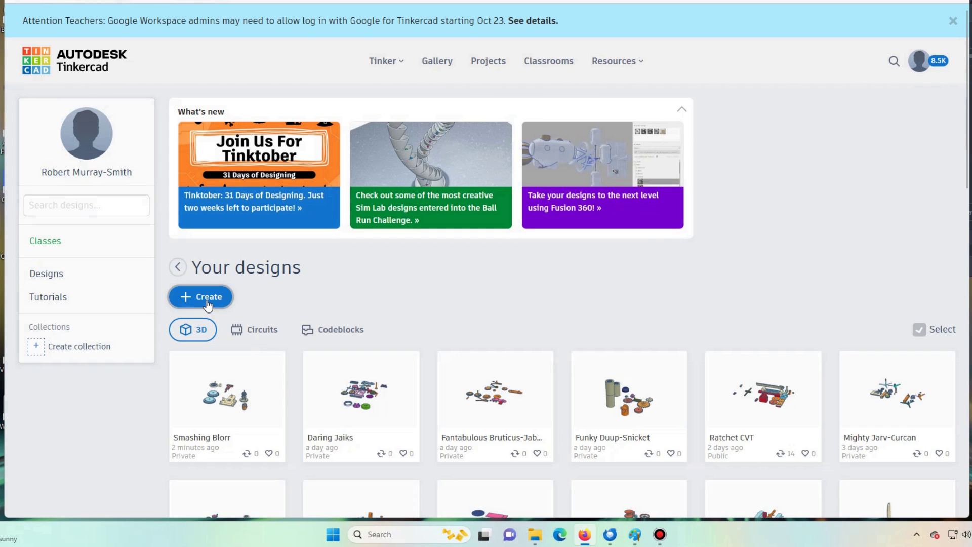
{"action": "left_click", "coordinate": [203, 296]}
{"action": "left_click", "coordinate": [225, 336]}
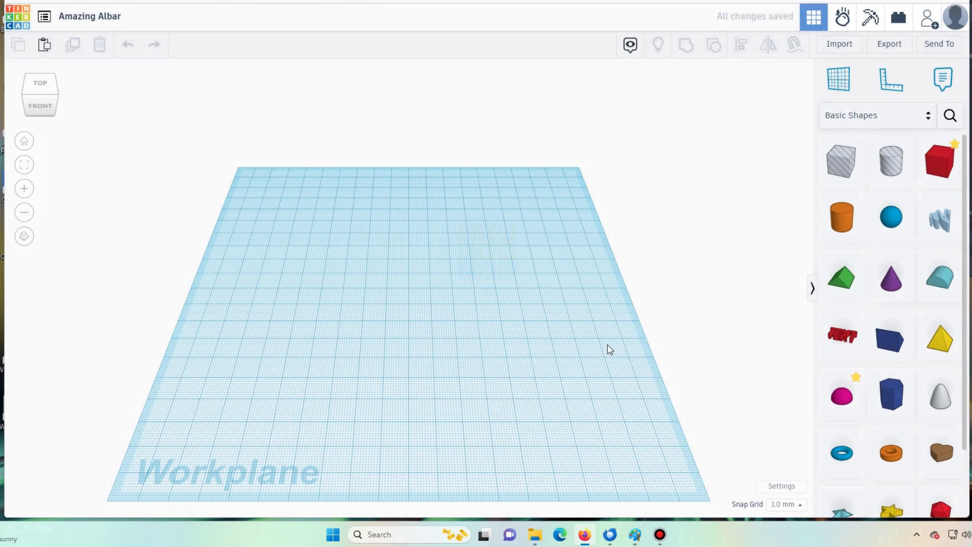
Place a ruler at the workplane's back-left corner and bring up Import Shapes.
{"action": "left_click", "coordinate": [904, 89]}
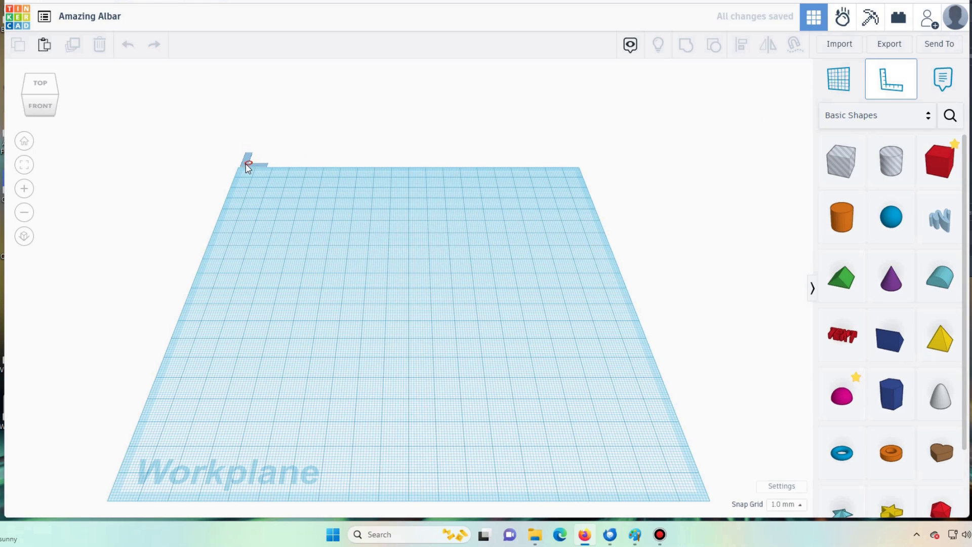
{"action": "left_click", "coordinate": [247, 163]}
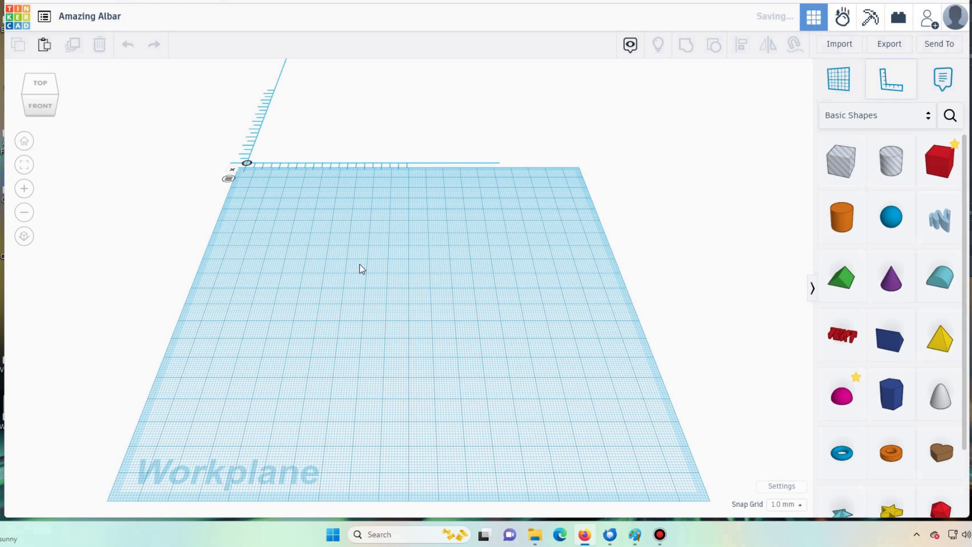
{"action": "left_click", "coordinate": [837, 45]}
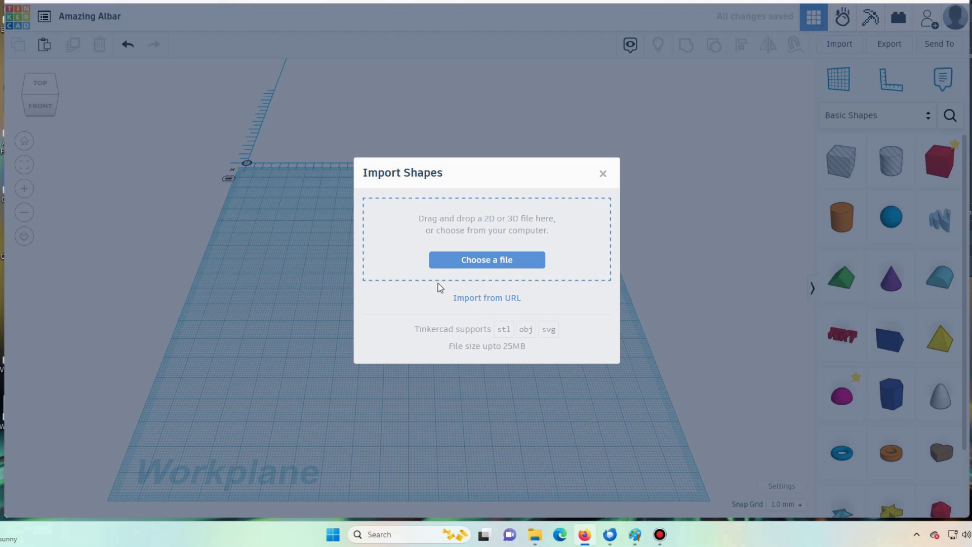
Import The_Second_Doctor_Updated.stl in millimetres at 200% scale.
{"action": "left_click", "coordinate": [487, 260]}
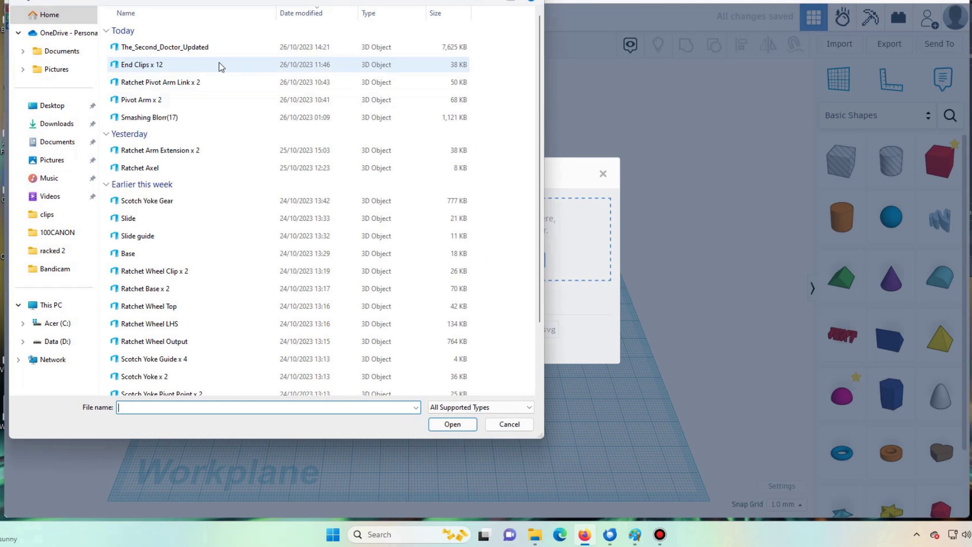
{"action": "left_click", "coordinate": [196, 47]}
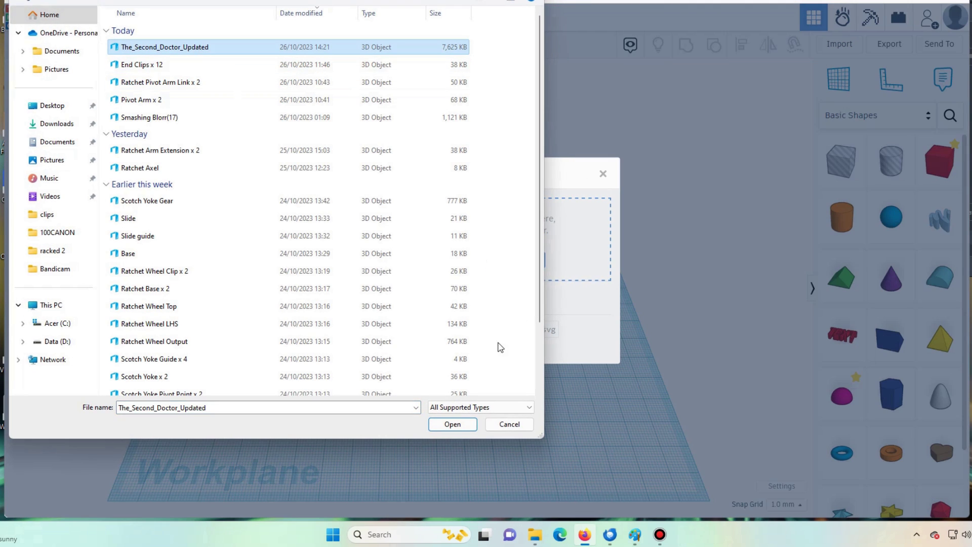
{"action": "left_click", "coordinate": [452, 424]}
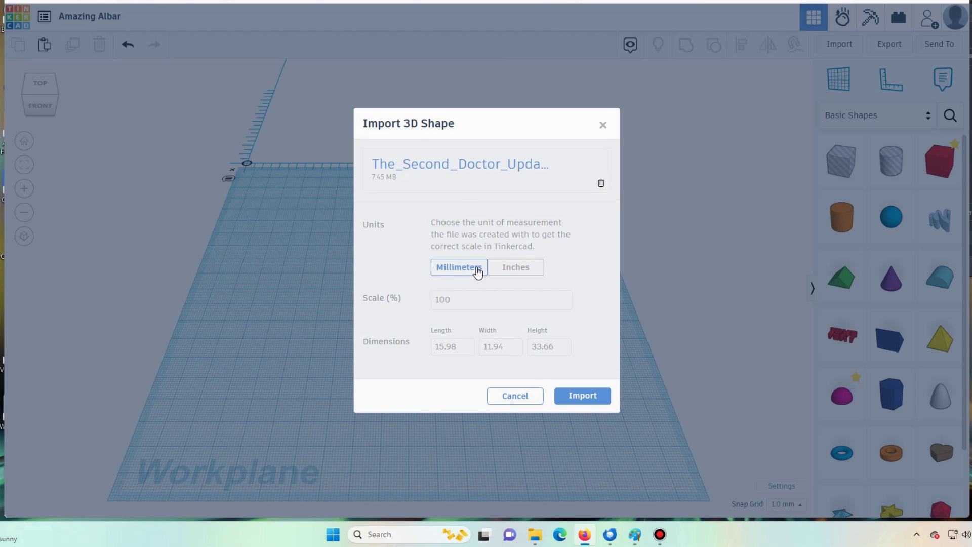
{"action": "left_click_drag", "start_coordinate": [462, 300], "coordinate": [380, 304]}
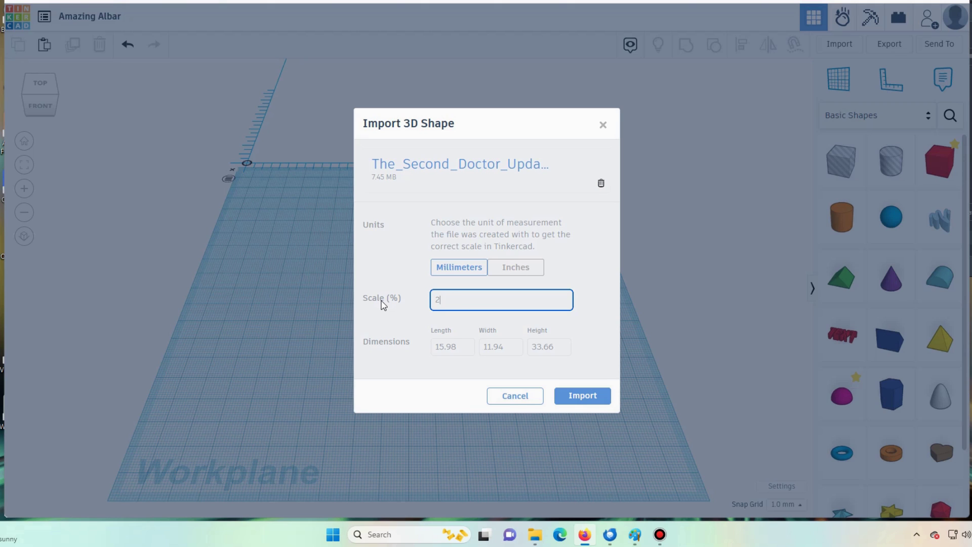
{"action": "left_click", "coordinate": [581, 395]}
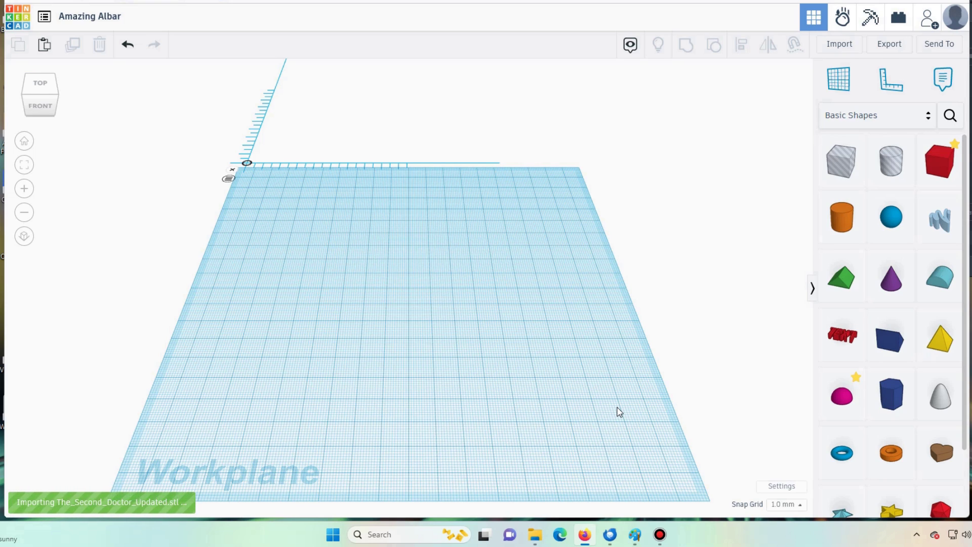
Add a solid cylinder beside the imported Doctor figure.
{"action": "right_click_drag", "start_coordinate": [618, 411], "coordinate": [350, 245]}
{"action": "left_click", "coordinate": [403, 259]}
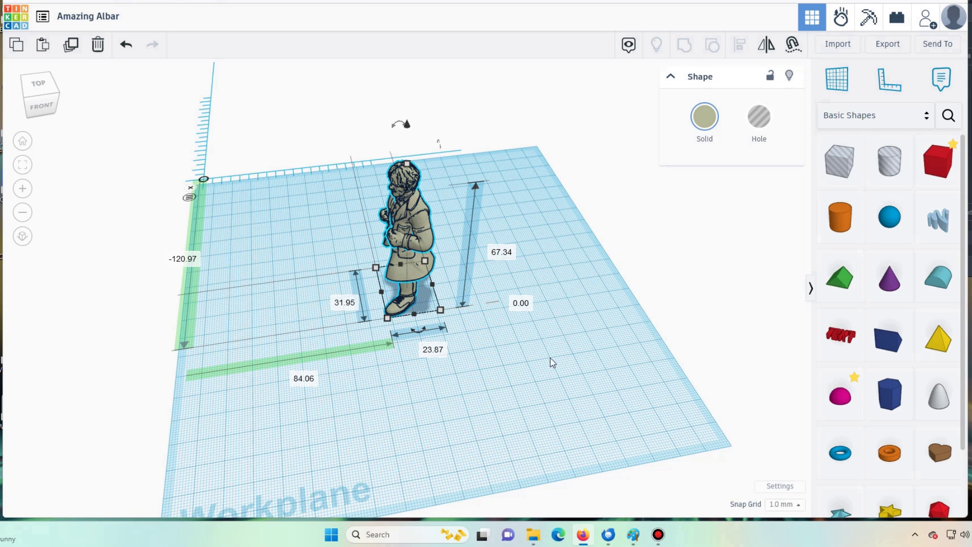
{"action": "right_click_drag", "start_coordinate": [466, 394], "coordinate": [578, 361]}
{"action": "left_click", "coordinate": [838, 218]}
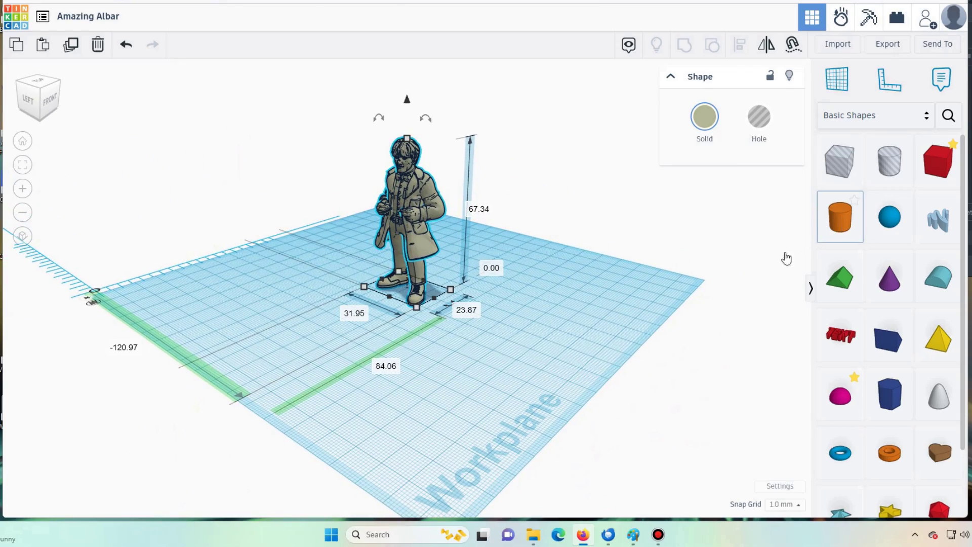
{"action": "left_click", "coordinate": [271, 373]}
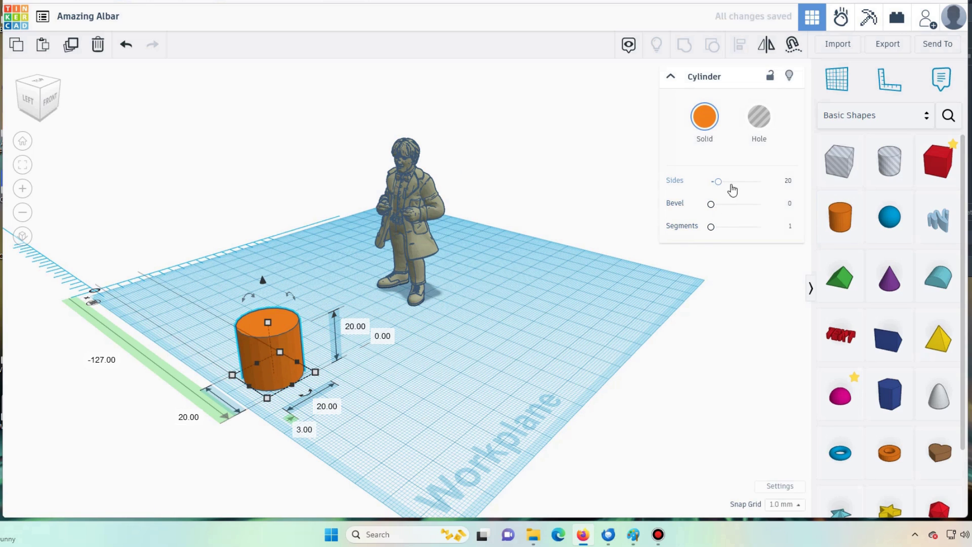
Give the cylinder 64 sides and make it a 50 × 50 × 3 mm disc.
{"action": "left_click_drag", "start_coordinate": [719, 184], "coordinate": [761, 182]}
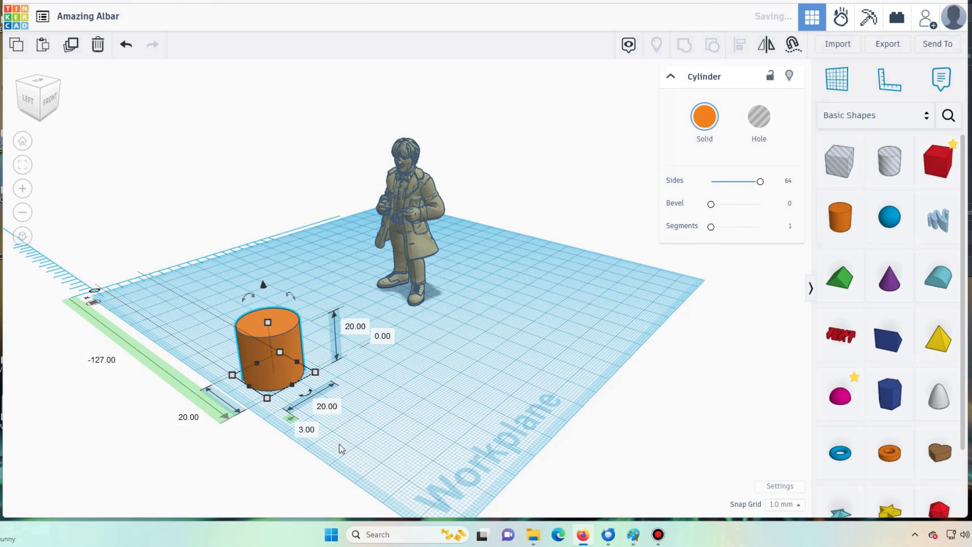
{"action": "left_click", "coordinate": [354, 328]}
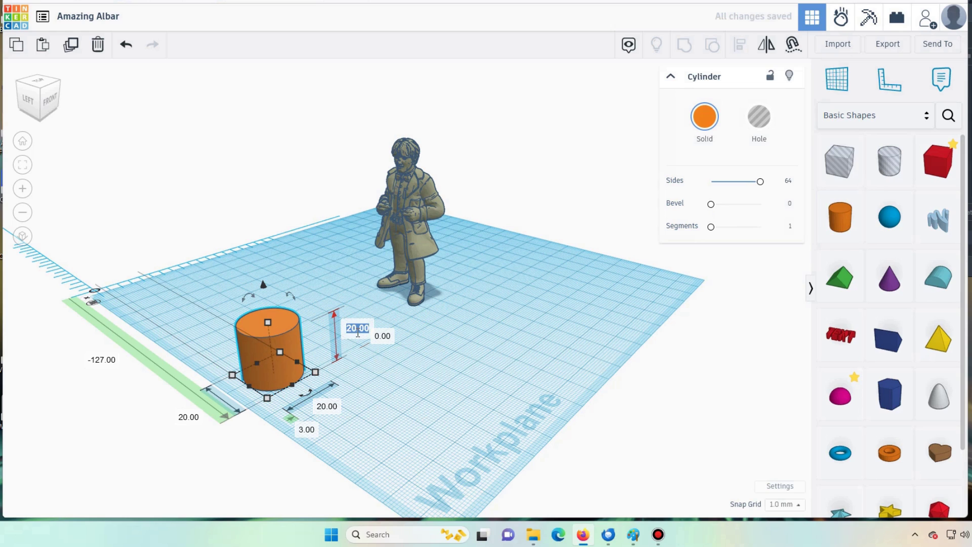
{"action": "type", "text": "3"}
{"action": "key", "text": "Return"}
{"action": "left_click", "coordinate": [327, 405]}
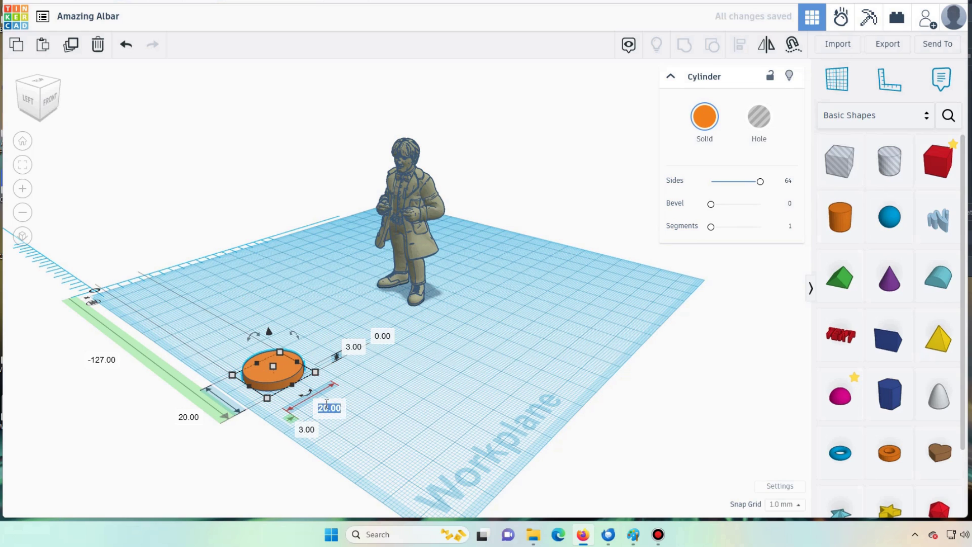
{"action": "type", "text": "50"}
{"action": "key", "text": "Return"}
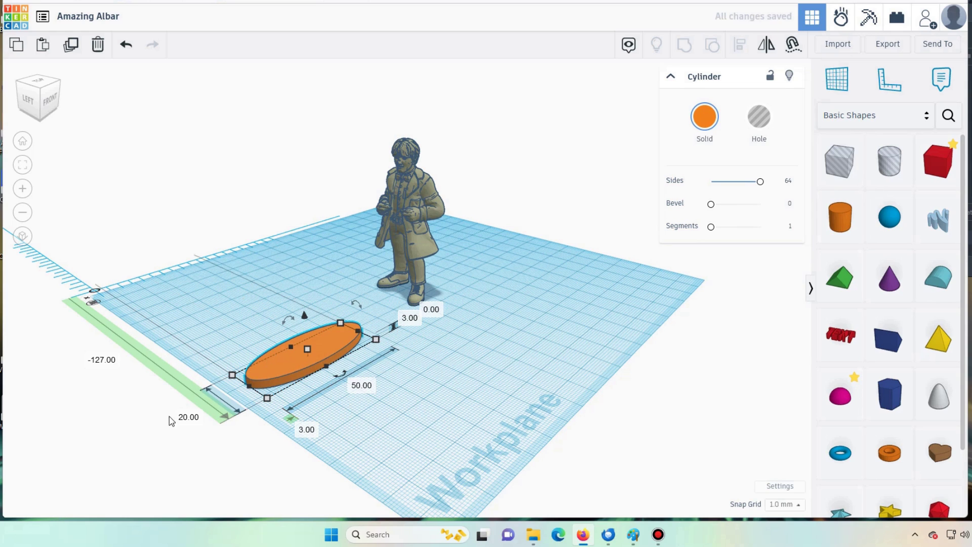
{"action": "left_click", "coordinate": [190, 418]}
{"action": "key", "text": "Return"}
Centre the figure on the disc in both directions with Align.
{"action": "left_click", "coordinate": [308, 262]}
{"action": "left_click_drag", "start_coordinate": [281, 265], "coordinate": [483, 327]}
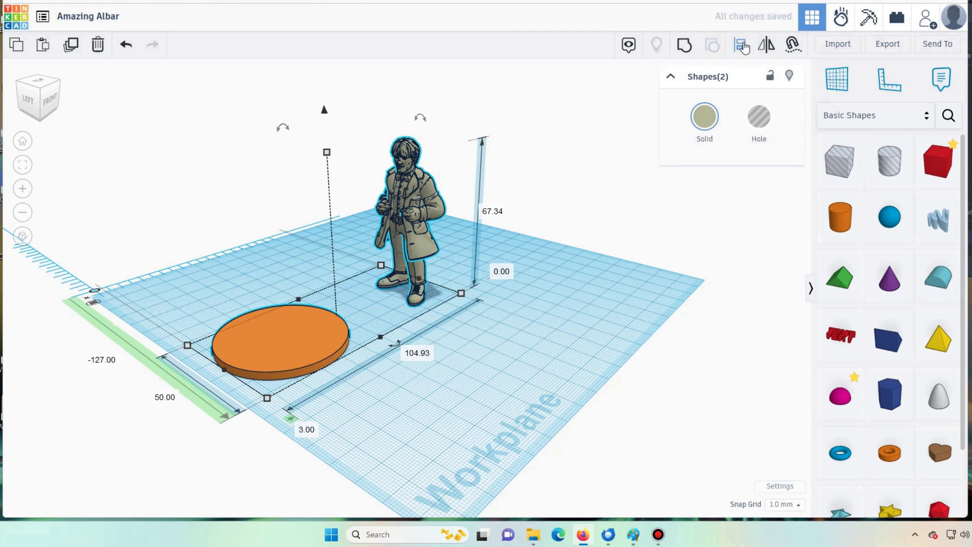
{"action": "key", "text": "l"}
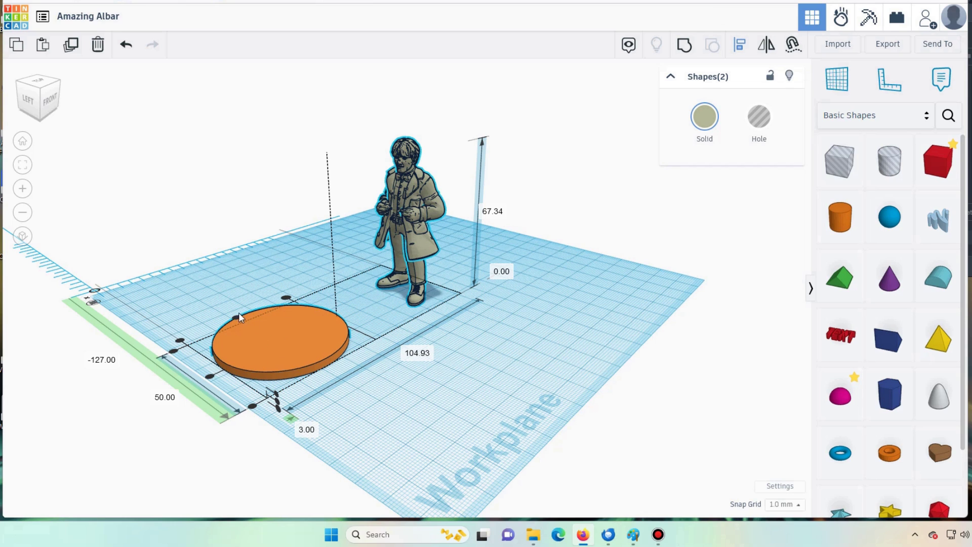
{"action": "left_click", "coordinate": [239, 314]}
{"action": "left_click", "coordinate": [211, 376]}
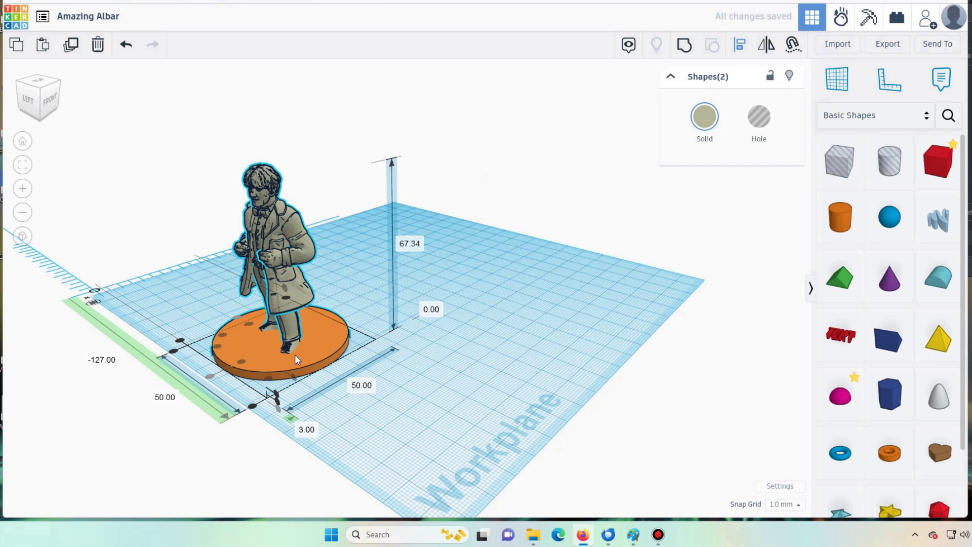
{"action": "left_click", "coordinate": [481, 340]}
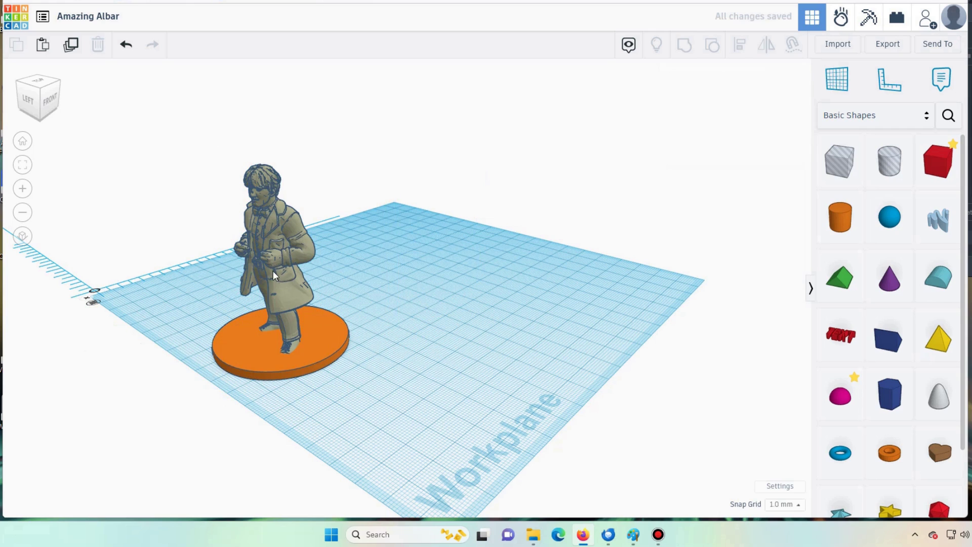
Raise the Doctor figure 3 mm so it sits on the disc.
{"action": "left_click", "coordinate": [301, 284]}
{"action": "left_click", "coordinate": [389, 315]}
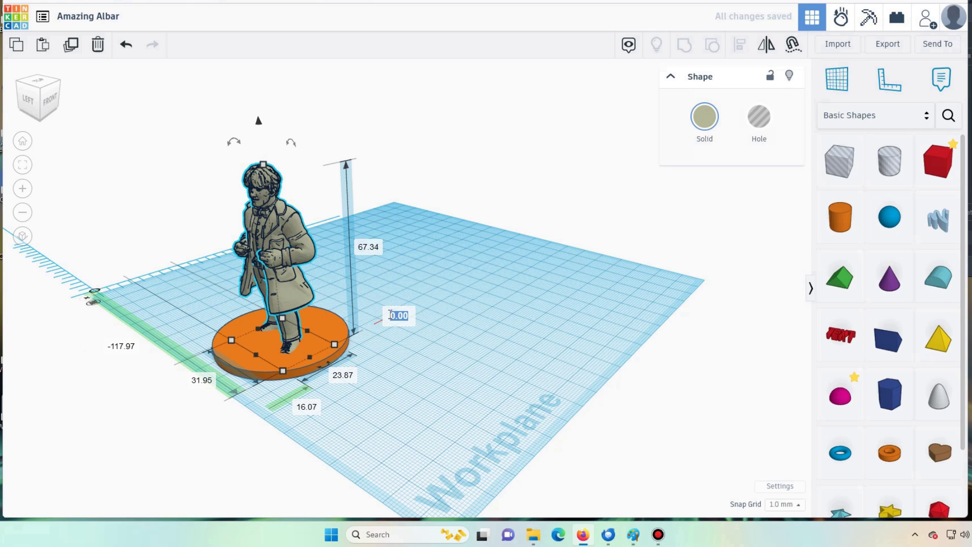
{"action": "type", "text": "30"}
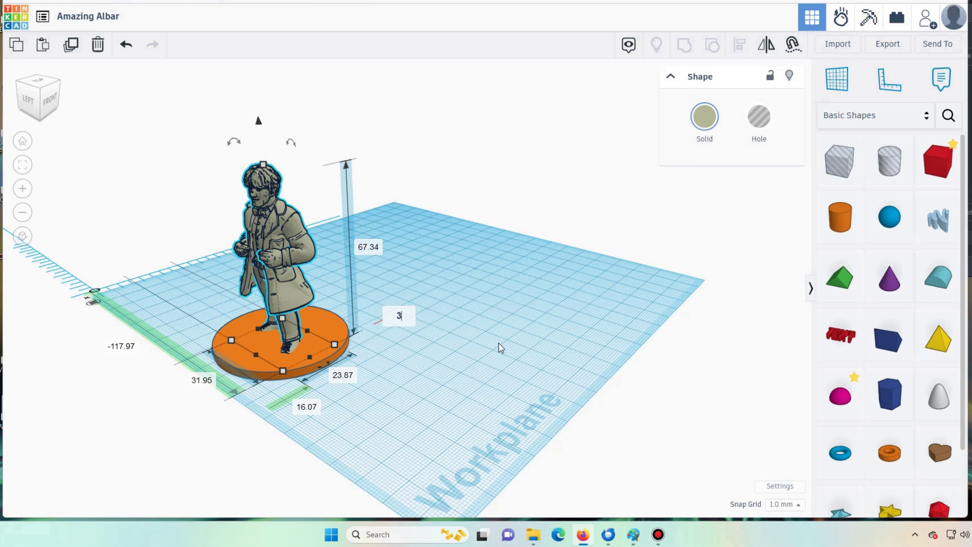
{"action": "key", "text": "Return"}
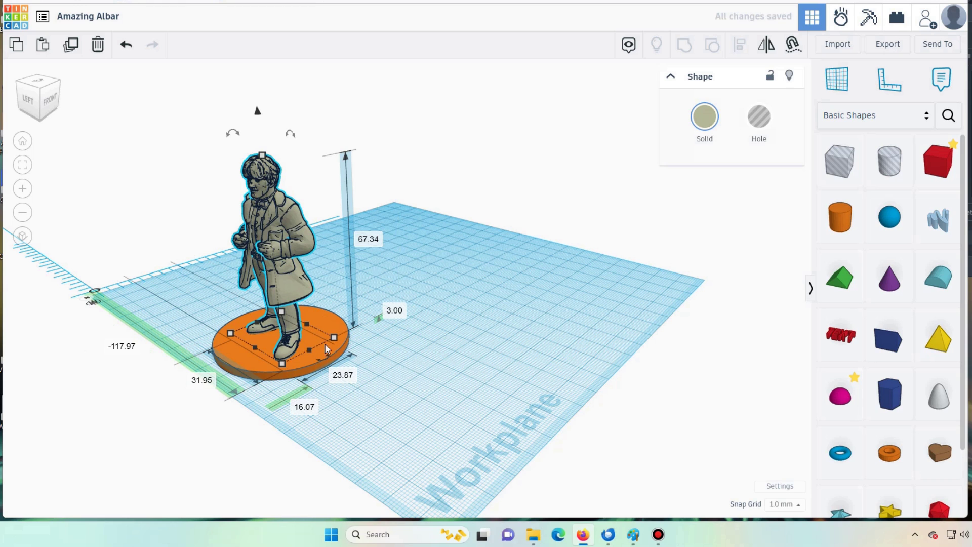
Group the figure and the base into one shape.
{"action": "left_click", "coordinate": [236, 306]}
{"action": "key", "text": "ctrl+a"}
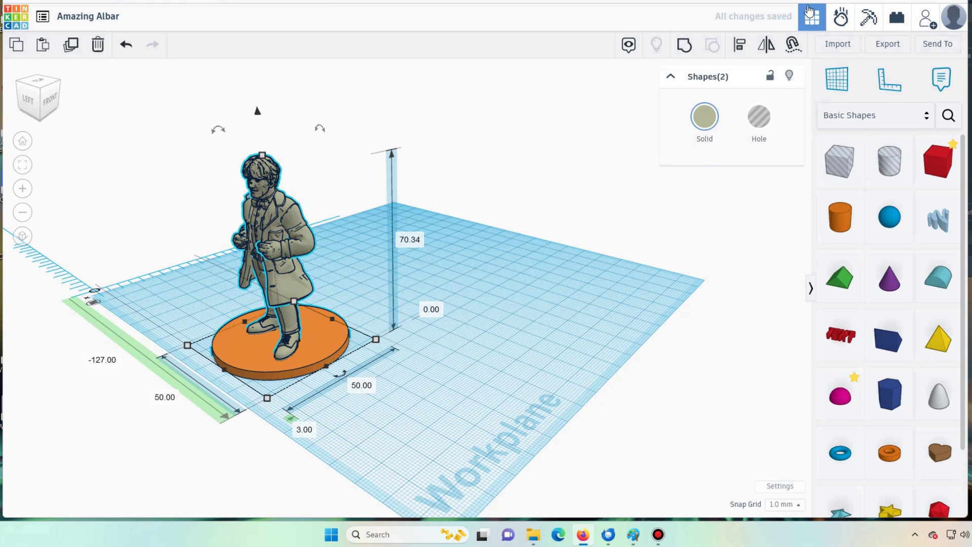
{"action": "left_click", "coordinate": [684, 46]}
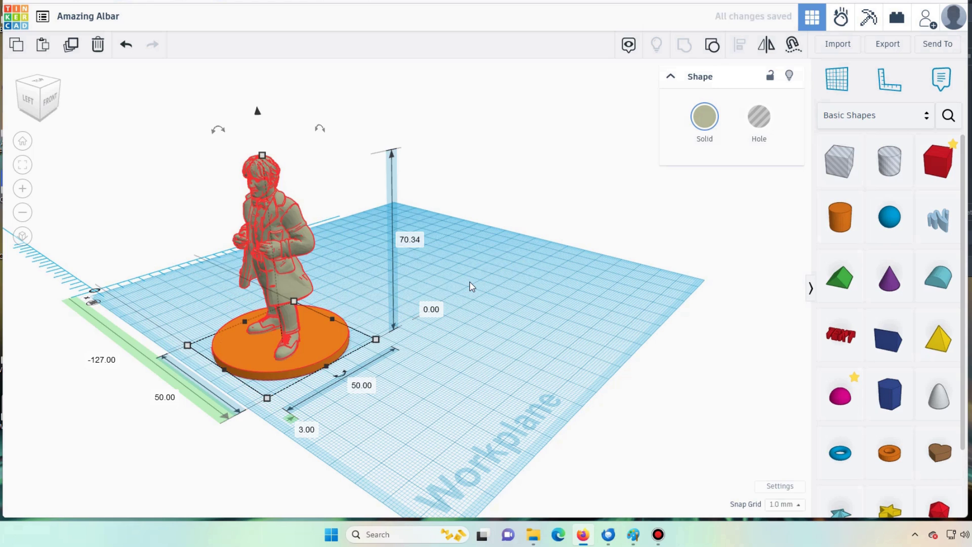
{"action": "left_click", "coordinate": [467, 419]}
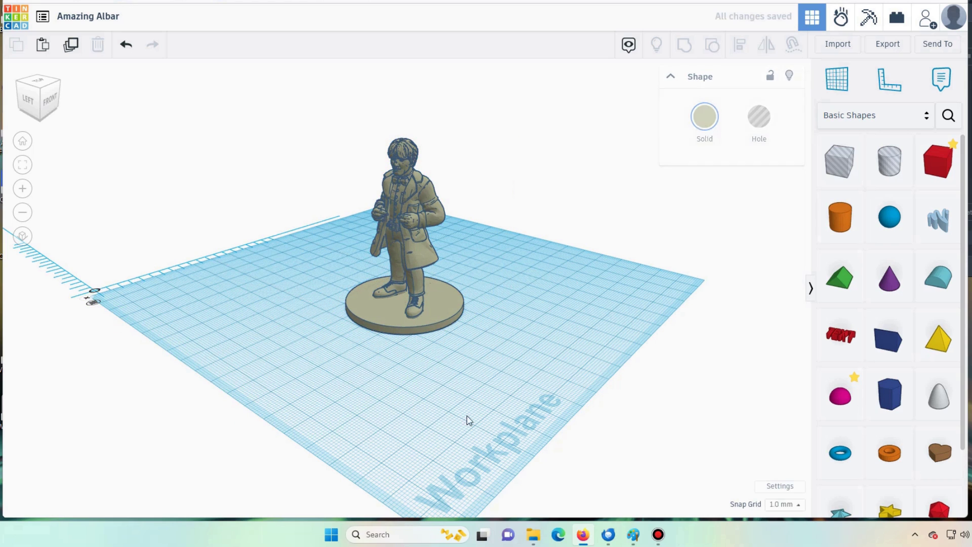
{"action": "left_click", "coordinate": [892, 167]}
Place a cylinder hole, lift it to 60 mm and centre it over the figure.
{"action": "left_click", "coordinate": [428, 402]}
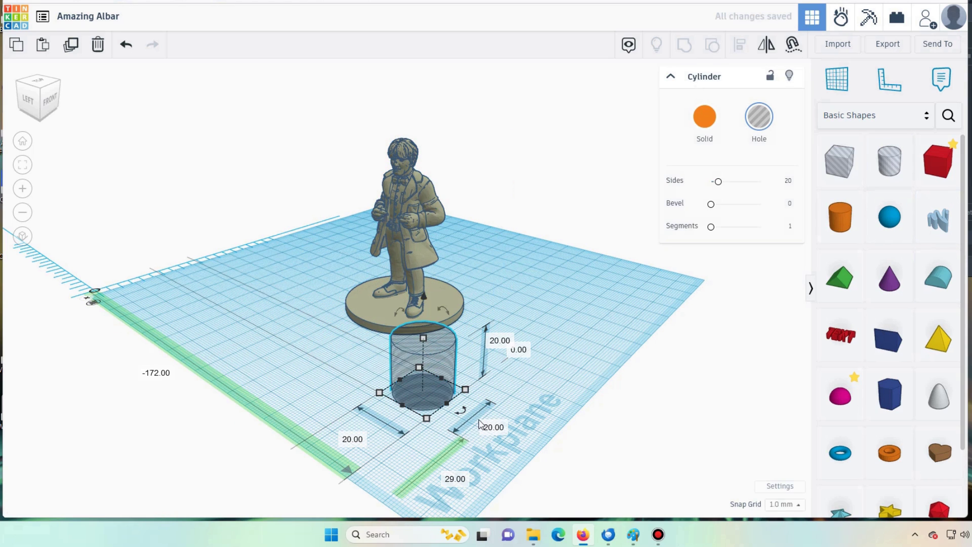
{"action": "left_click", "coordinate": [523, 351]}
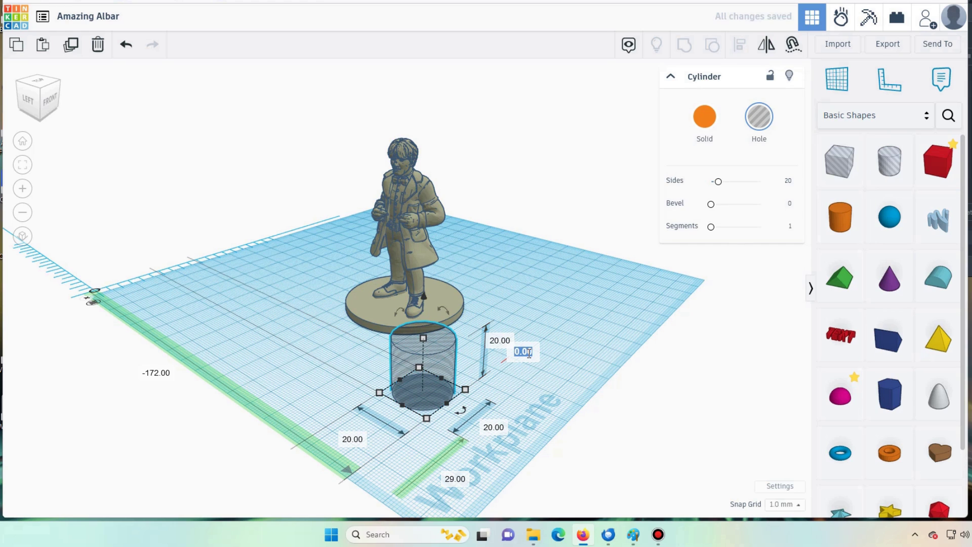
{"action": "type", "text": "60"}
{"action": "key", "text": "Return"}
{"action": "left_click", "coordinate": [462, 272]}
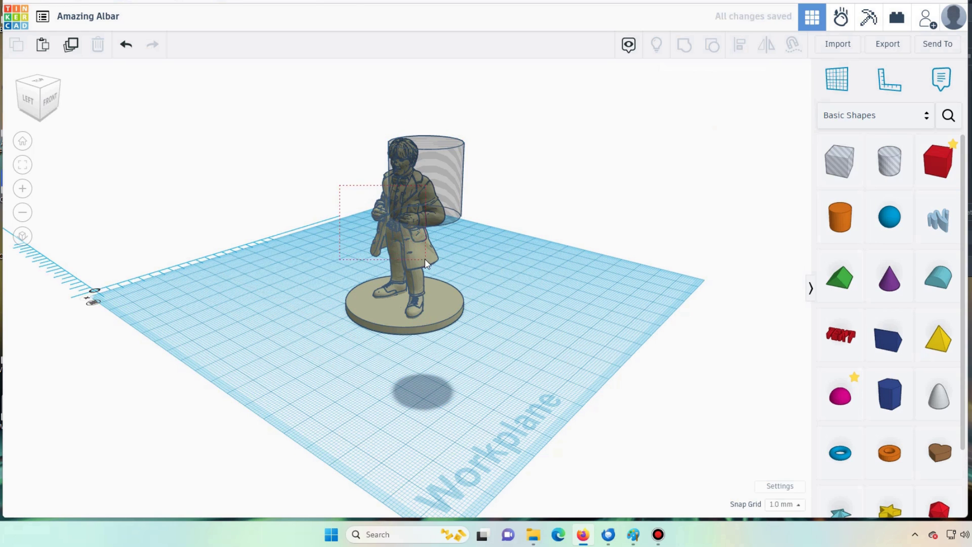
{"action": "left_click_drag", "start_coordinate": [425, 261], "coordinate": [427, 262]}
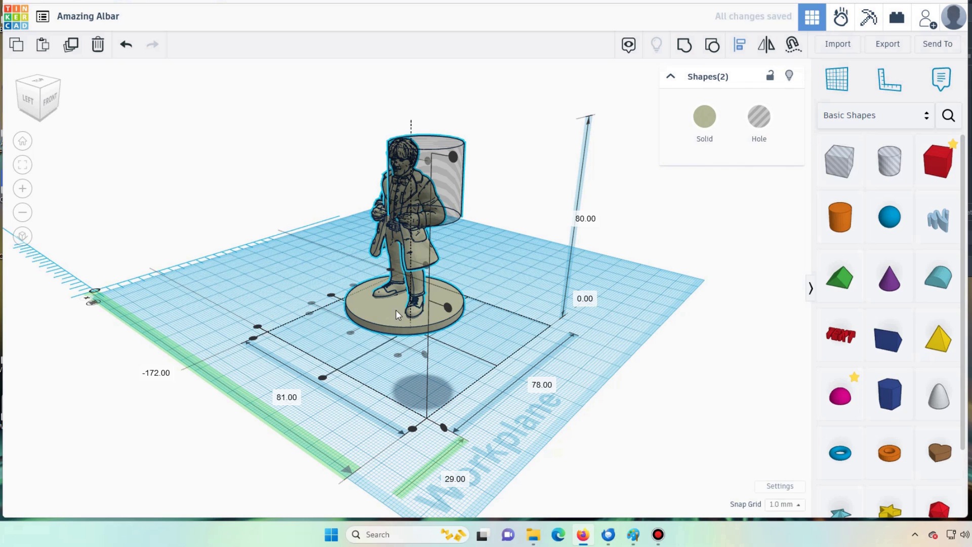
{"action": "left_click", "coordinate": [353, 284]}
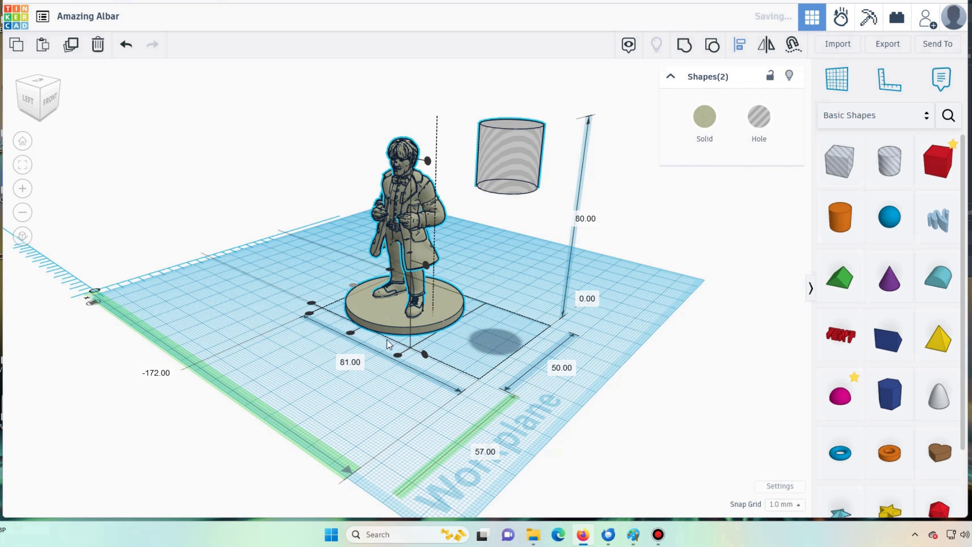
{"action": "left_click", "coordinate": [353, 335]}
{"action": "left_click", "coordinate": [473, 358]}
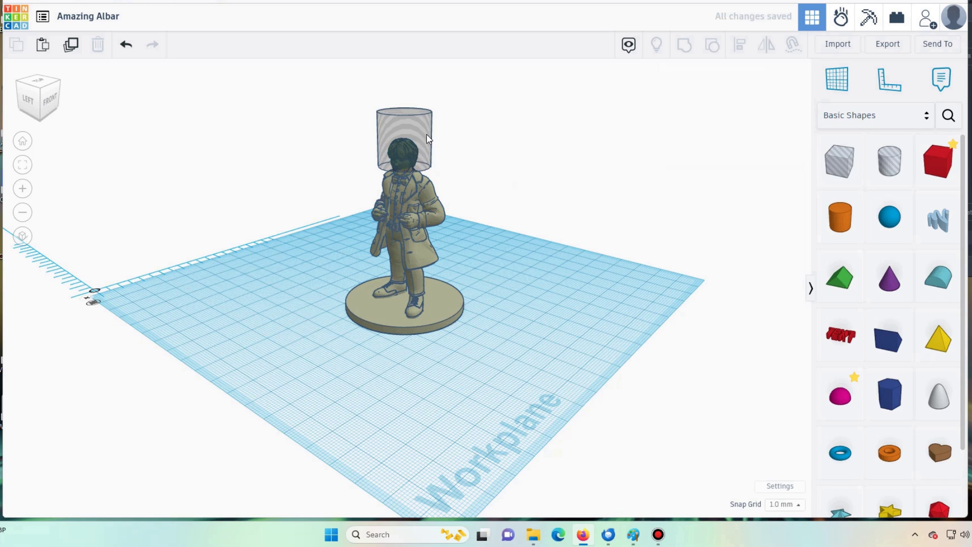
Fine-tune the hole's elevation through 55 and 58 to 59 mm.
{"action": "left_click", "coordinate": [426, 137]}
{"action": "left_click", "coordinate": [22, 165]}
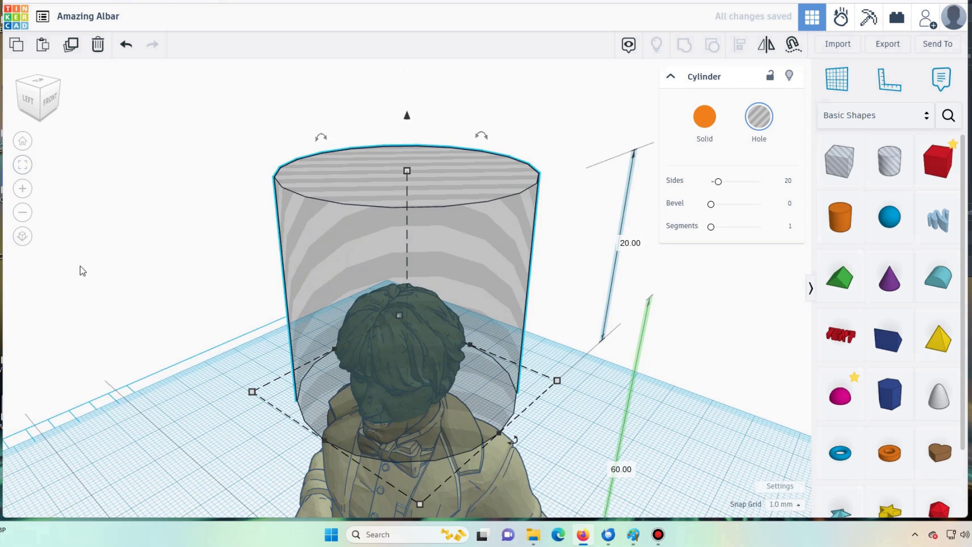
{"action": "right_click_drag", "start_coordinate": [71, 211], "coordinate": [31, 212]}
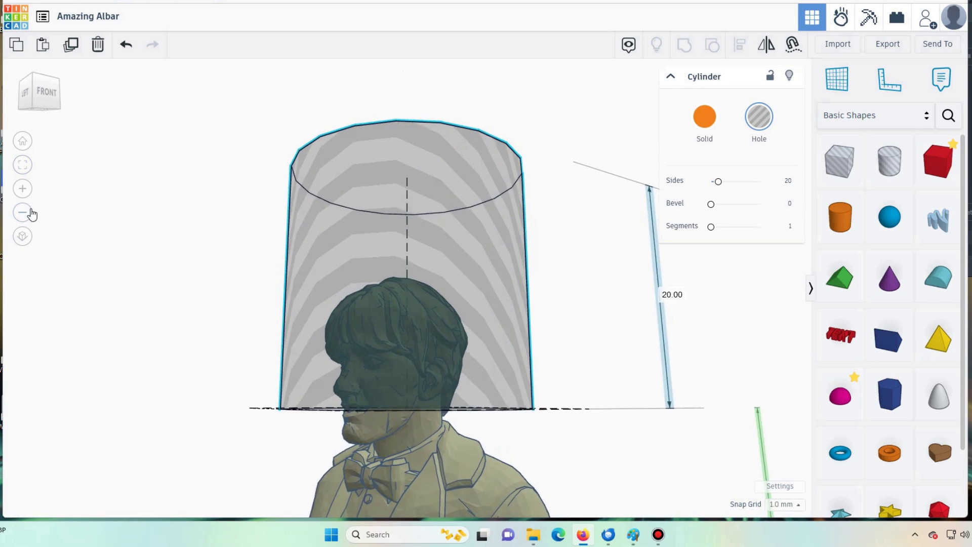
{"action": "scroll", "coordinate": [56, 223], "scroll_direction": "down", "scroll_amount": 2}
{"action": "scroll", "coordinate": [57, 225], "scroll_direction": "down", "scroll_amount": 3}
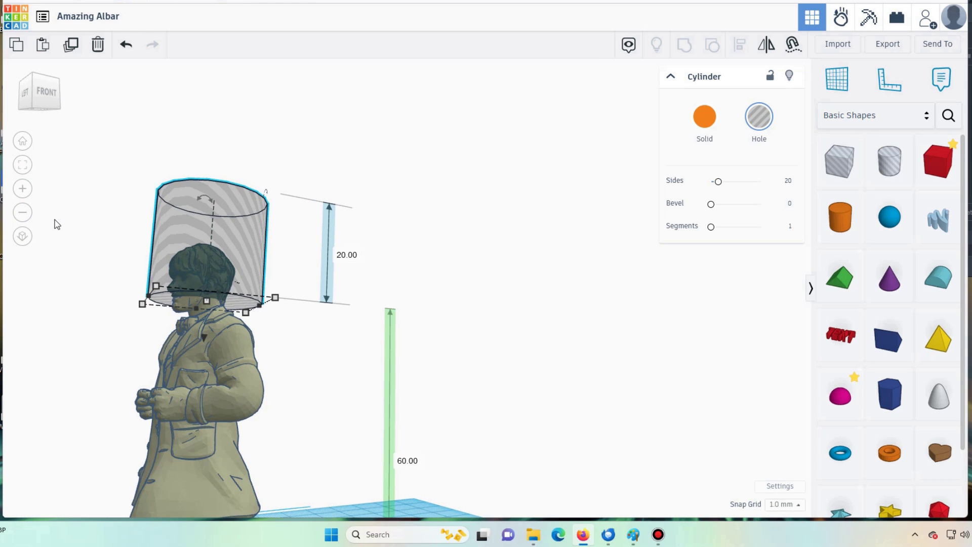
{"action": "left_click", "coordinate": [405, 462]}
{"action": "type", "text": "55"}
{"action": "key", "text": "Return"}
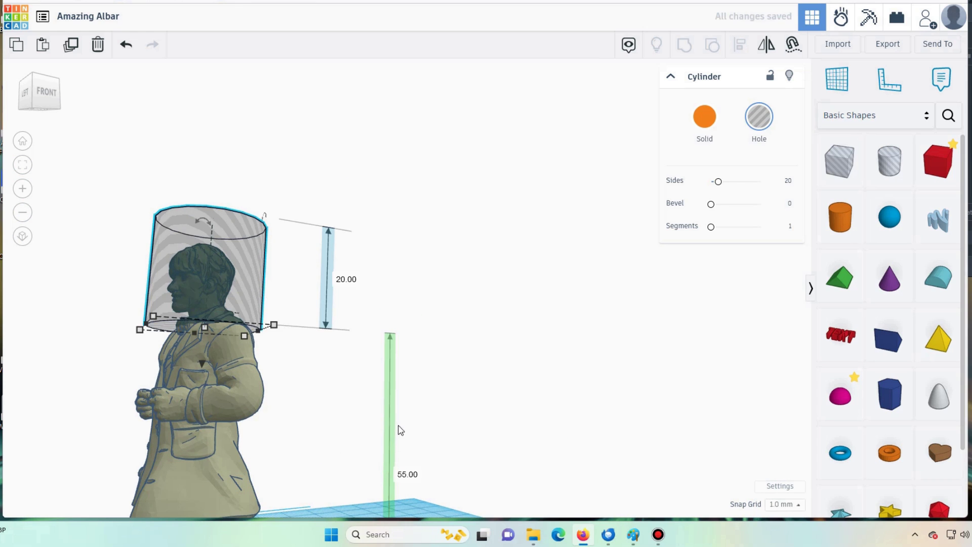
{"action": "left_click", "coordinate": [403, 476]}
{"action": "type", "text": "58"}
{"action": "key", "text": "Return"}
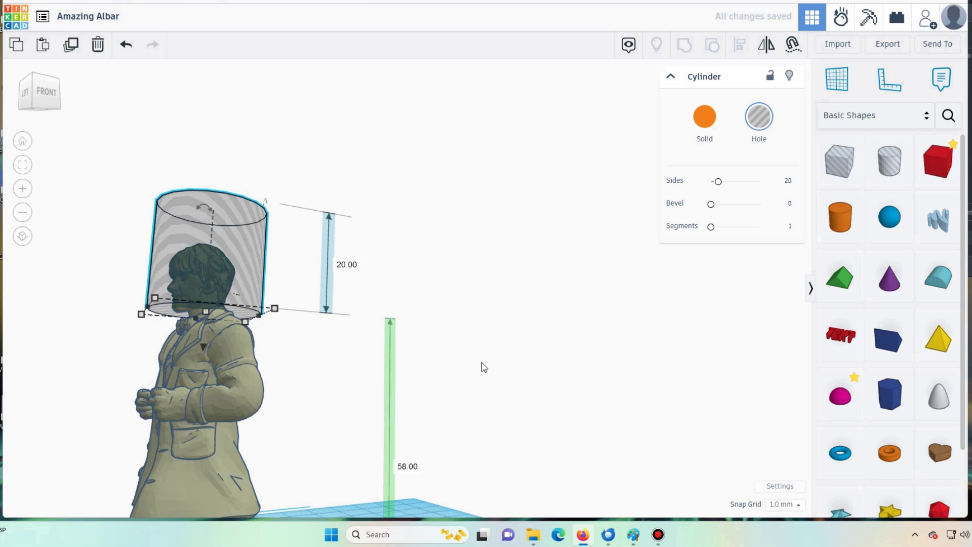
{"action": "left_click", "coordinate": [412, 465]}
{"action": "type", "text": "59"}
{"action": "key", "text": "Return"}
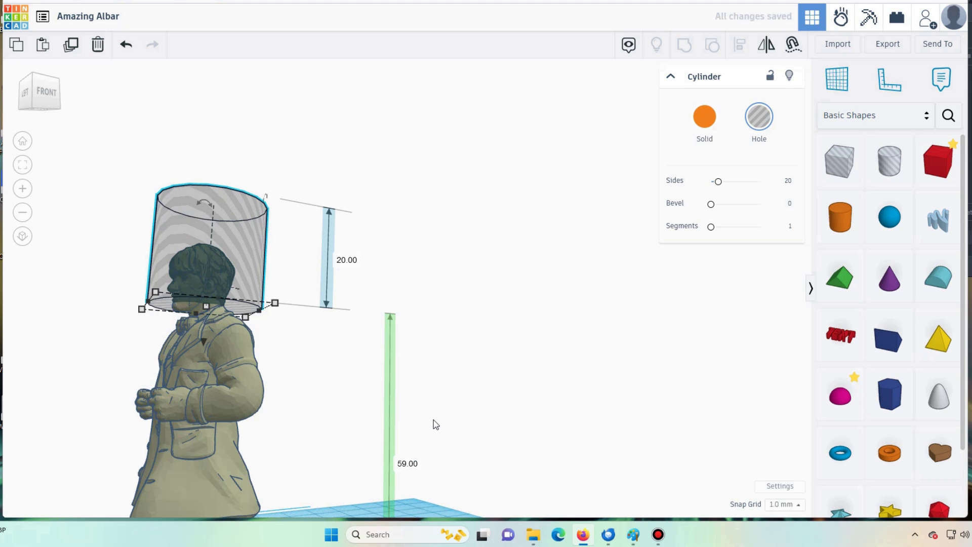
Tilt the cylinder hole 19° from a side view so it encloses the head.
{"action": "right_click_drag", "start_coordinate": [433, 424], "coordinate": [250, 393]}
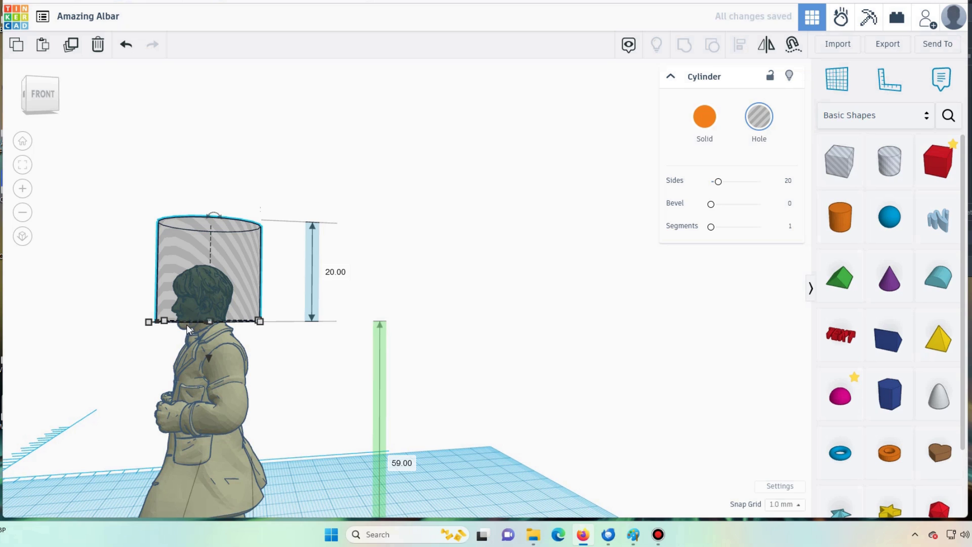
{"action": "left_click_drag", "start_coordinate": [214, 216], "coordinate": [188, 190]}
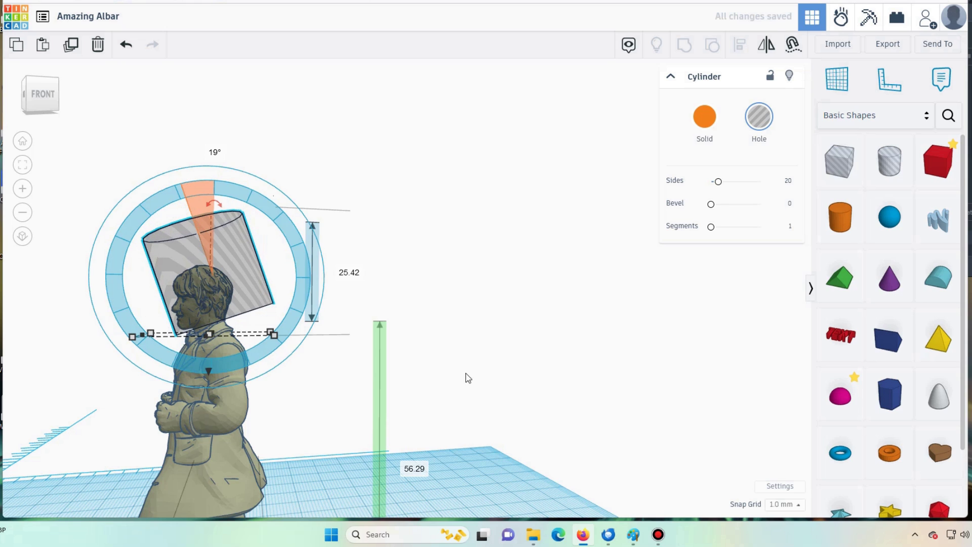
{"action": "left_click", "coordinate": [94, 295]}
{"action": "left_click", "coordinate": [236, 377]}
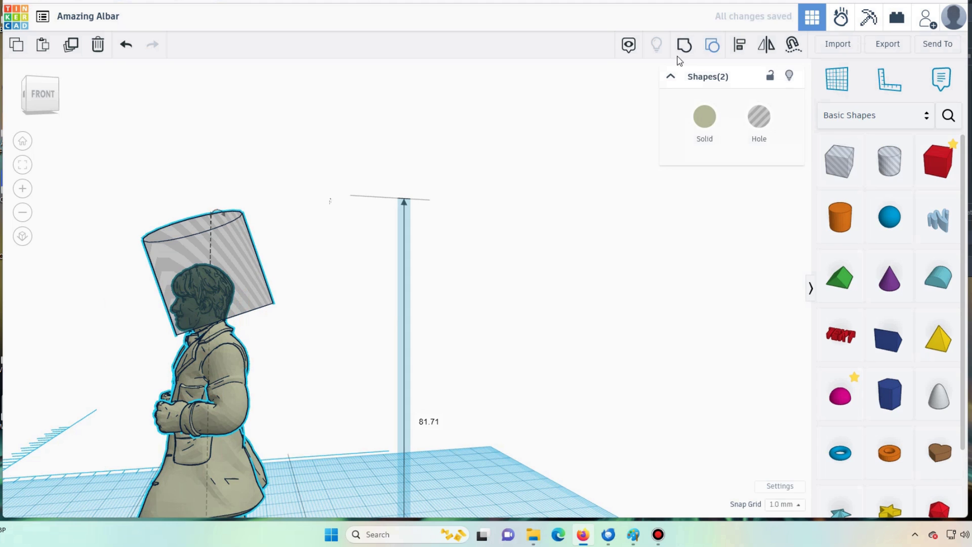
{"action": "left_click", "coordinate": [651, 76]}
{"action": "key", "text": "ctrl+a"}
Group the figure with the tilted hole to cut off the head.
{"action": "key", "text": "ctrl+g"}
{"action": "right_click_drag", "start_coordinate": [492, 261], "coordinate": [346, 449]}
{"action": "scroll", "coordinate": [455, 348], "scroll_direction": "down", "scroll_amount": 3}
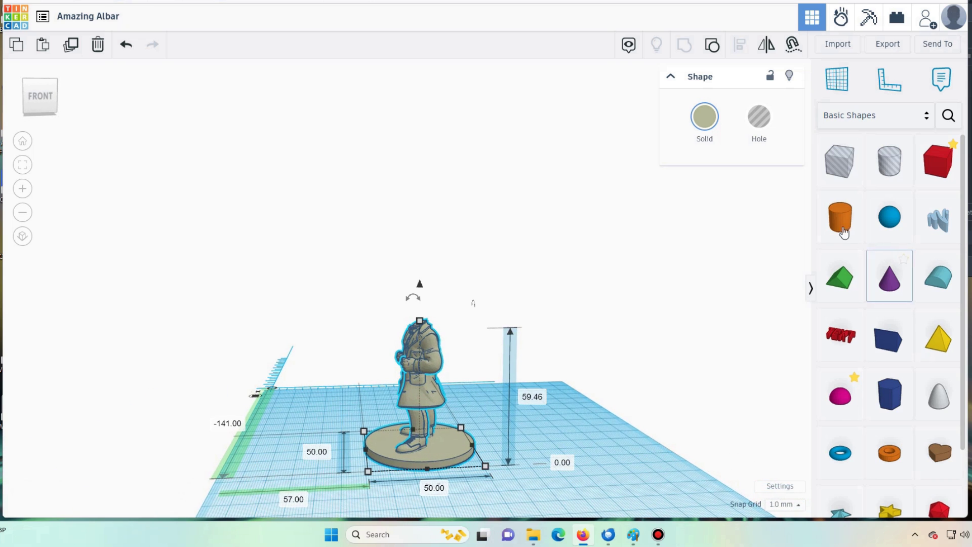
Add a 64-sided solid cylinder beside the headless figure's base.
{"action": "left_click_drag", "start_coordinate": [838, 221], "coordinate": [540, 448]}
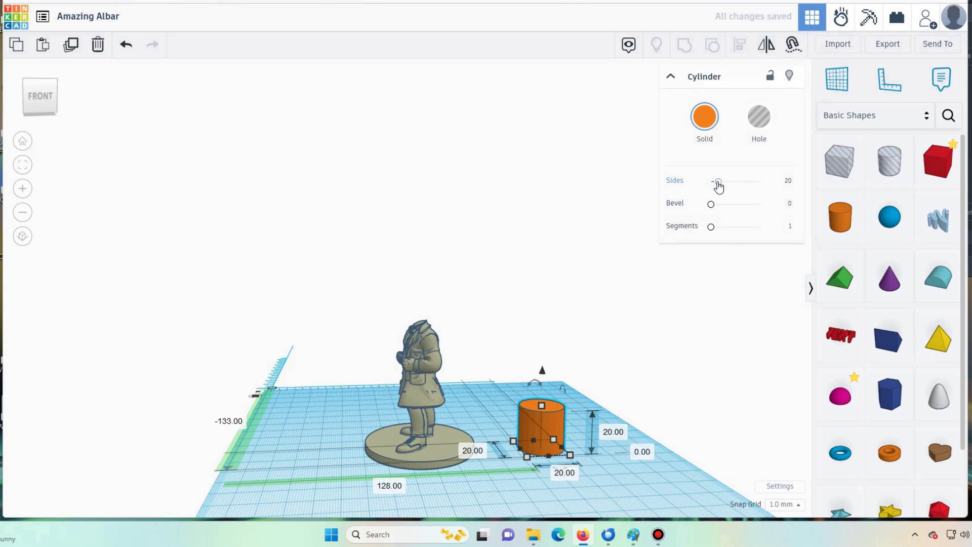
{"action": "left_click_drag", "start_coordinate": [717, 181], "coordinate": [784, 183]}
{"action": "left_click", "coordinate": [566, 465]}
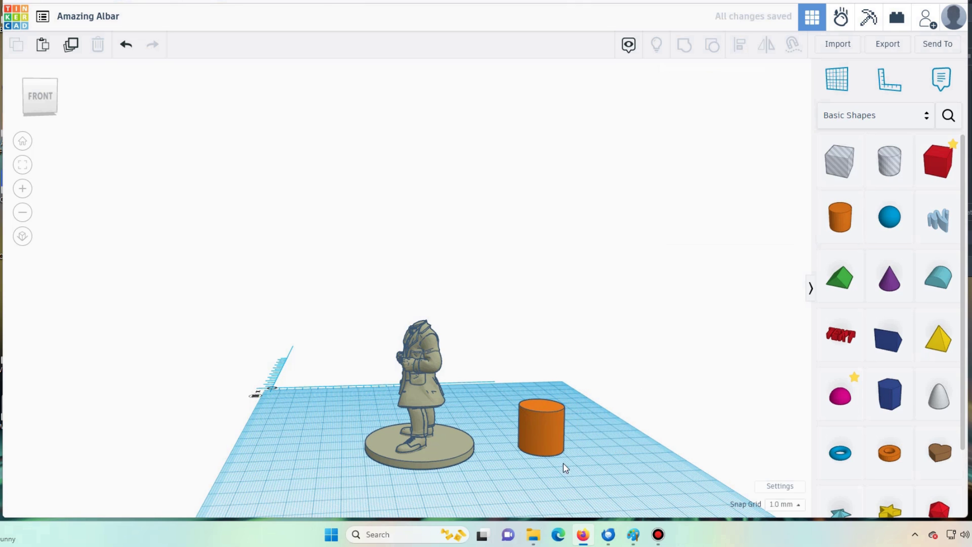
{"action": "left_click", "coordinate": [559, 450]}
{"action": "left_click", "coordinate": [557, 475]}
{"action": "left_click", "coordinate": [553, 429]}
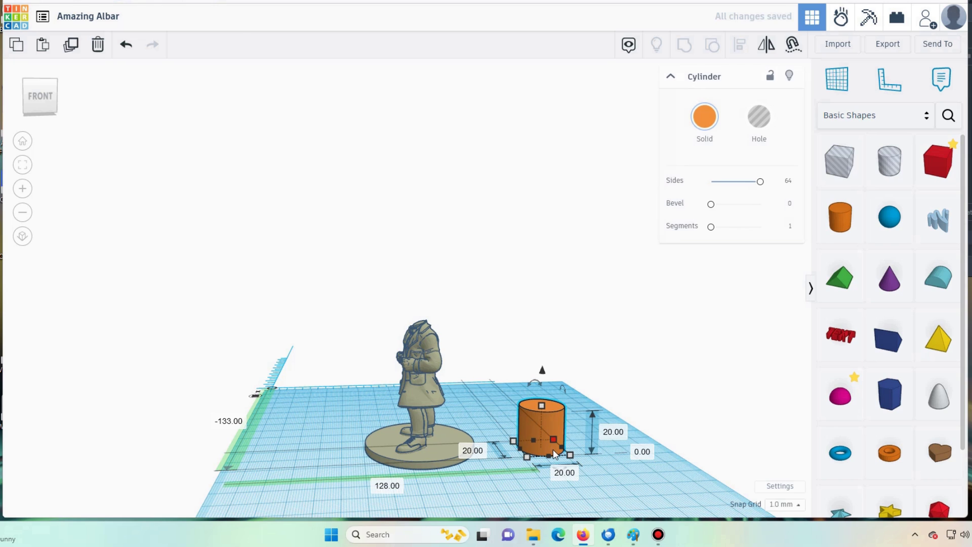
Size the cylinder to 15 × 15 mm and 25 mm tall.
{"action": "left_click", "coordinate": [567, 473]}
{"action": "type", "text": "15"}
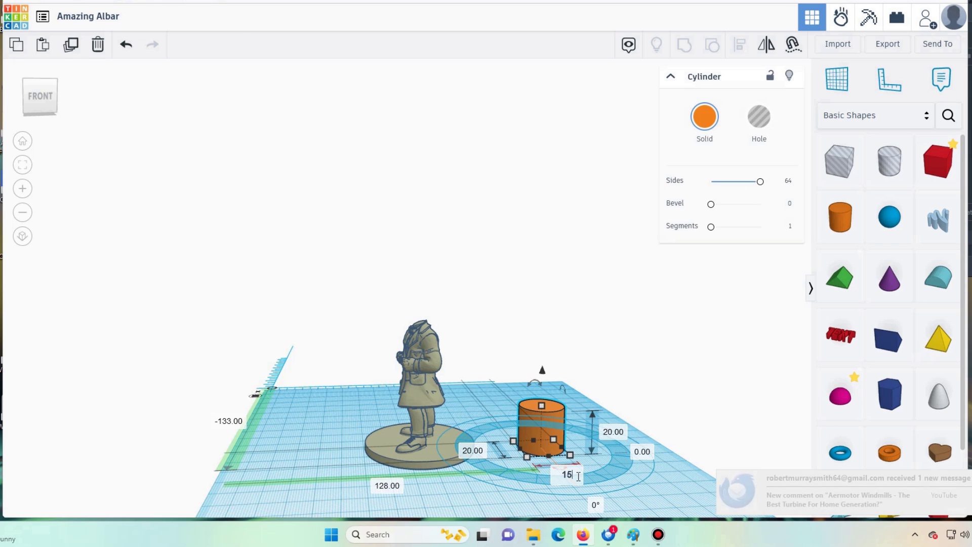
{"action": "key", "text": "Return"}
{"action": "left_click", "coordinate": [469, 451]}
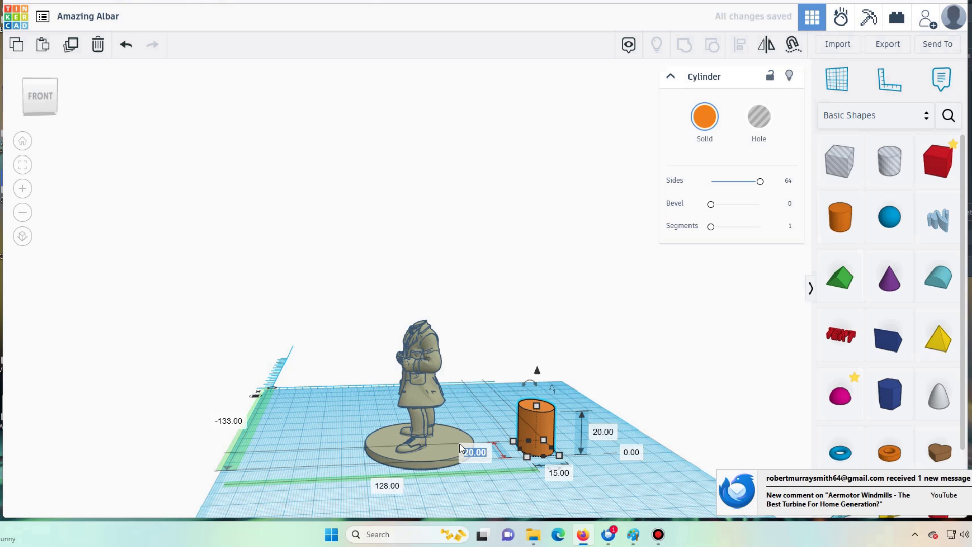
{"action": "type", "text": "15"}
{"action": "key", "text": "Return"}
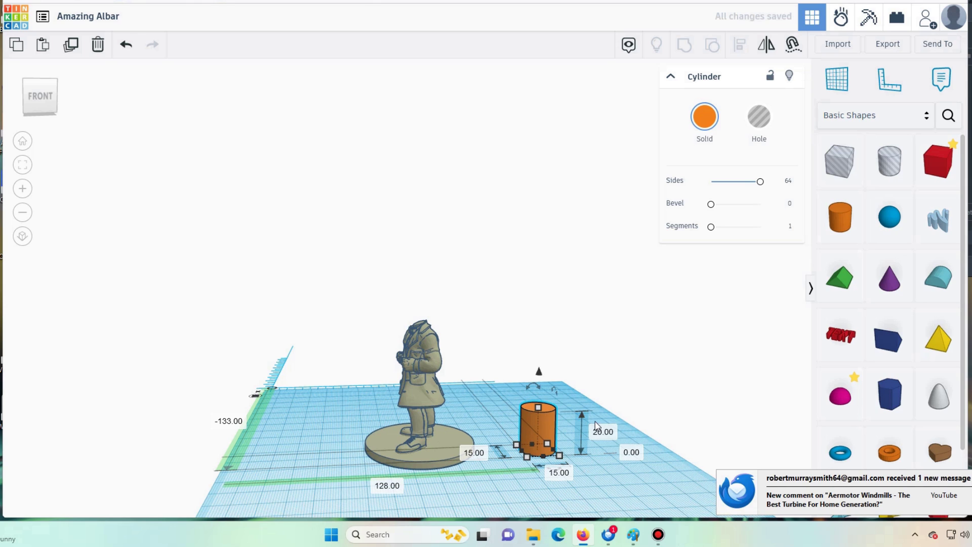
{"action": "left_click", "coordinate": [599, 430]}
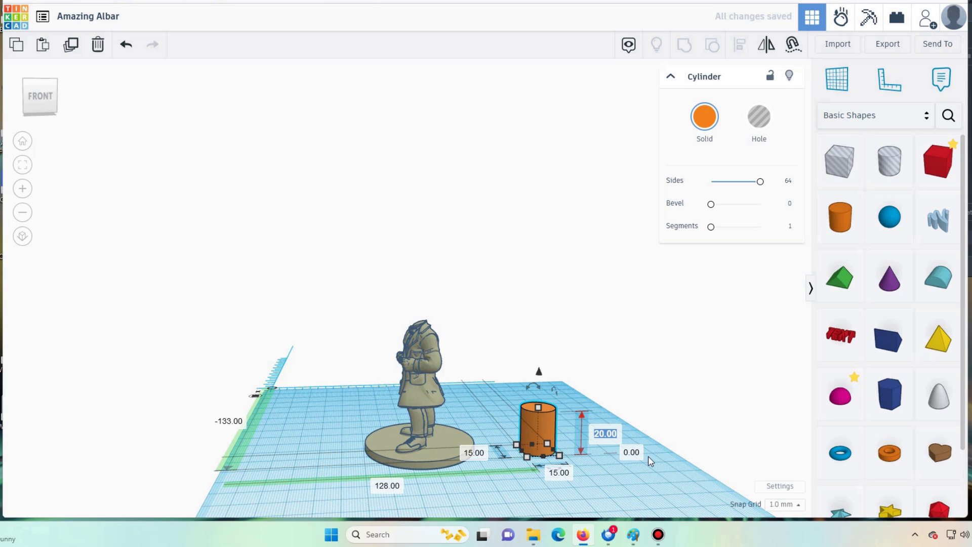
{"action": "type", "text": "25"}
{"action": "key", "text": "Return"}
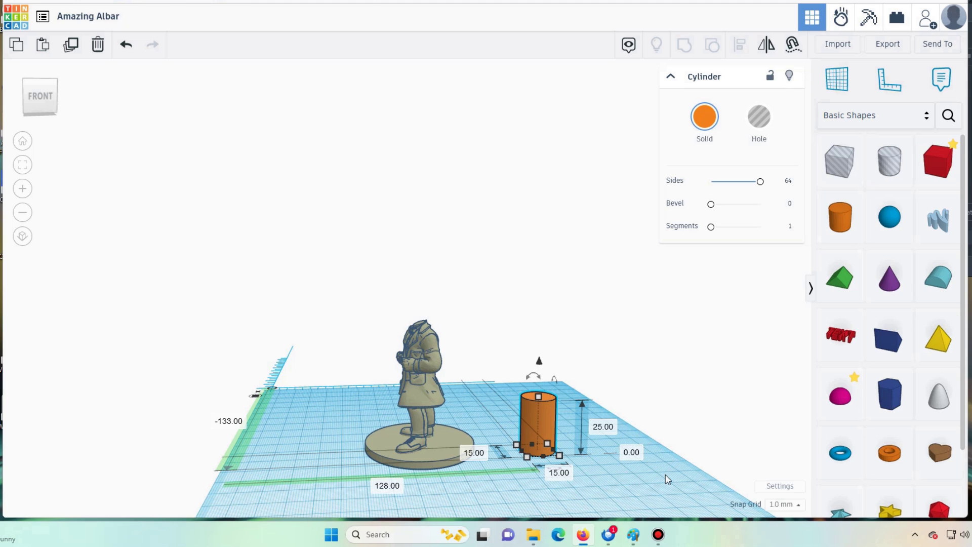
{"action": "left_click", "coordinate": [840, 217]}
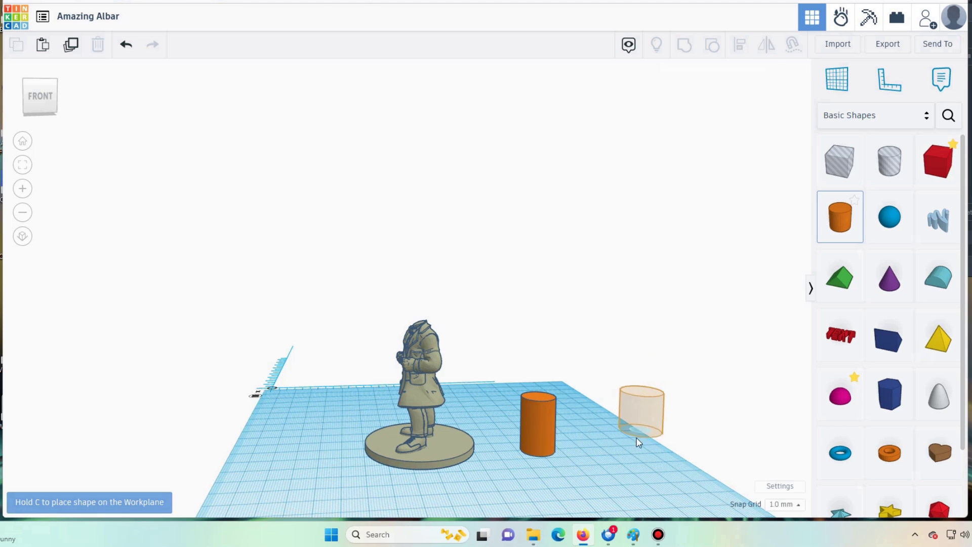
Add a second 64-sided cylinder that is 30 mm tall and 5 × 5 mm.
{"action": "left_click", "coordinate": [622, 452]}
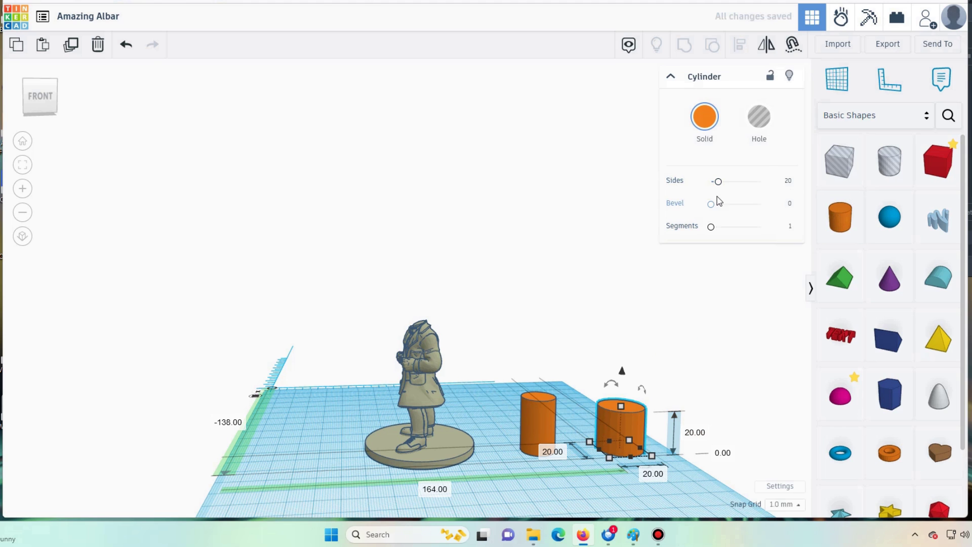
{"action": "left_click_drag", "start_coordinate": [718, 182], "coordinate": [776, 187]}
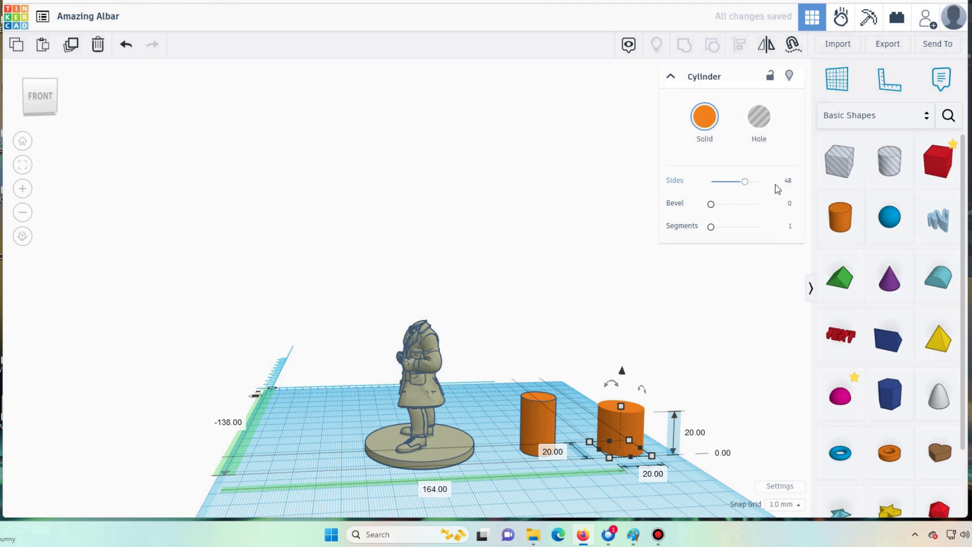
{"action": "left_click", "coordinate": [695, 432]}
{"action": "type", "text": "30"}
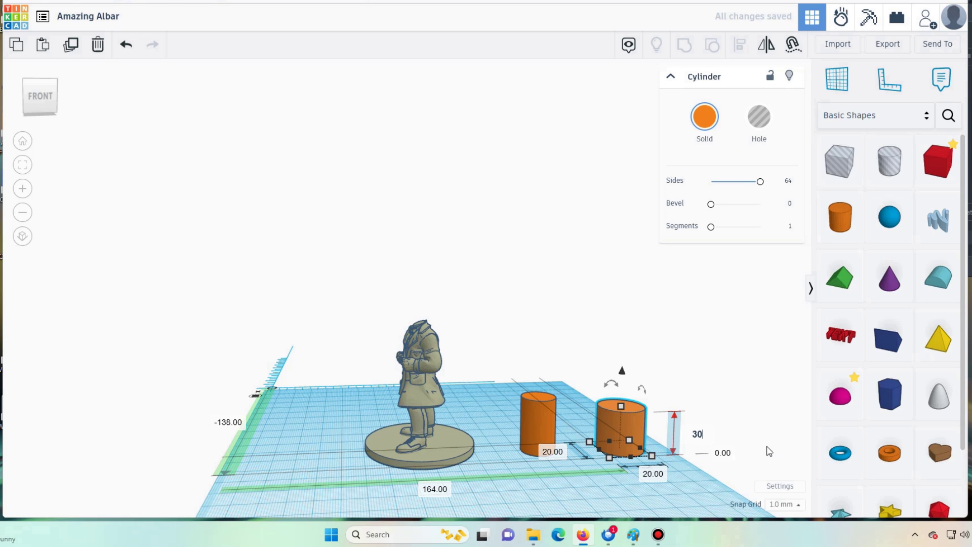
{"action": "key", "text": "Return"}
{"action": "left_click", "coordinate": [653, 474]}
{"action": "type", "text": "5"}
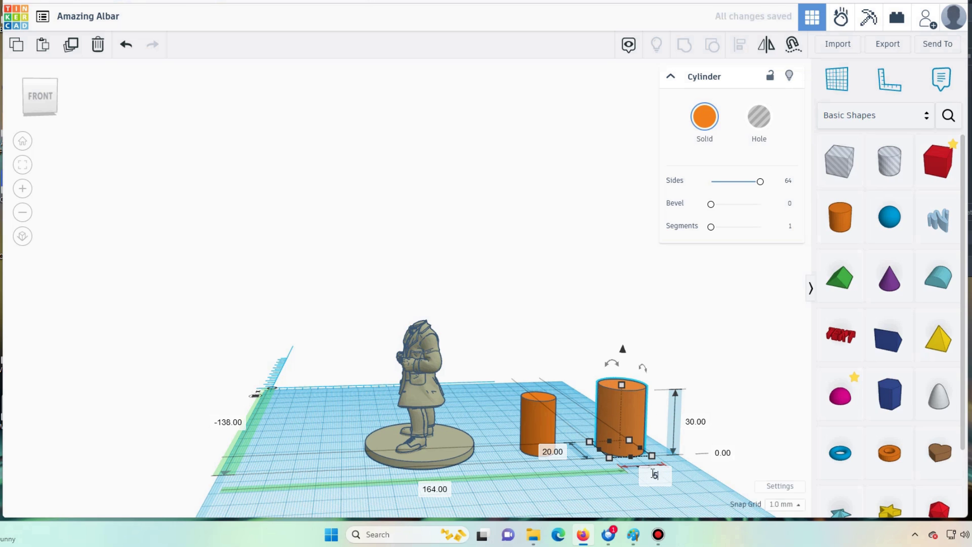
{"action": "key", "text": "Return"}
{"action": "left_click", "coordinate": [556, 451]}
{"action": "type", "text": "5"}
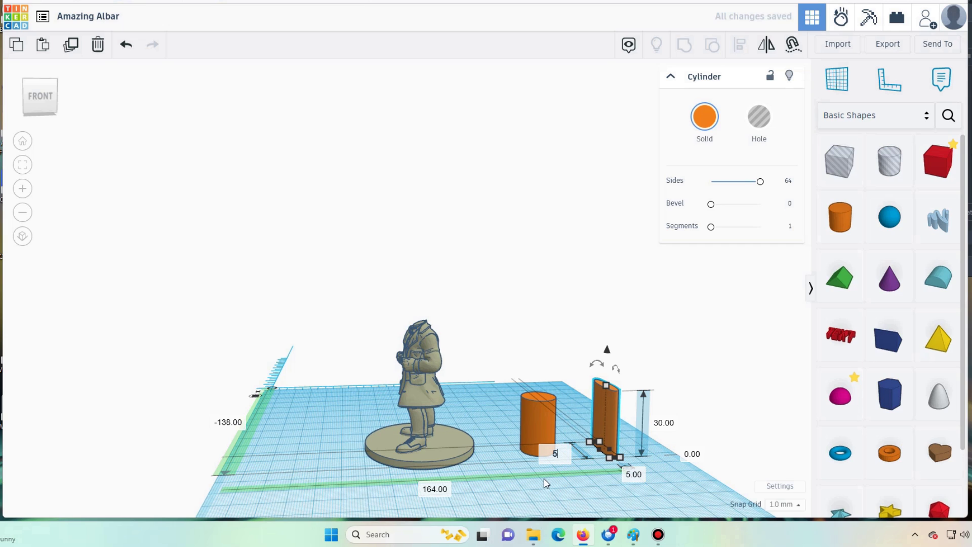
{"action": "key", "text": "Return"}
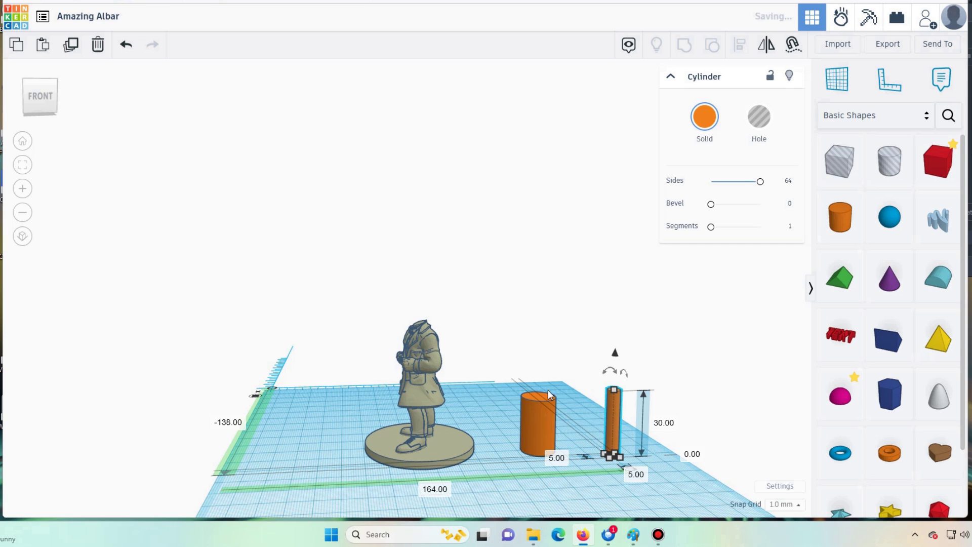
Centre the thin cylinder on the wide one and group them into one stepped cylinder.
{"action": "left_click", "coordinate": [537, 404], "text": "shift"}
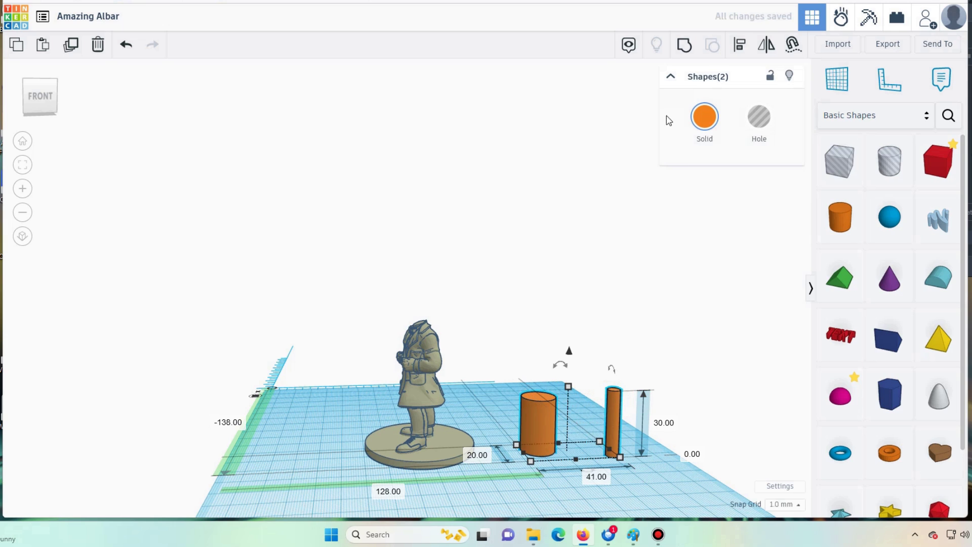
{"action": "left_click", "coordinate": [739, 44]}
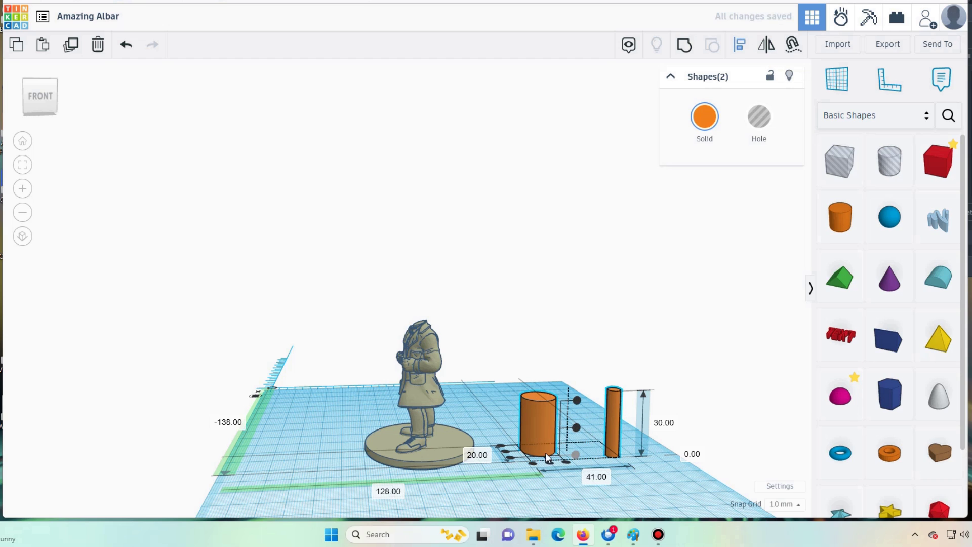
{"action": "left_click", "coordinate": [539, 467]}
{"action": "left_click", "coordinate": [506, 454]}
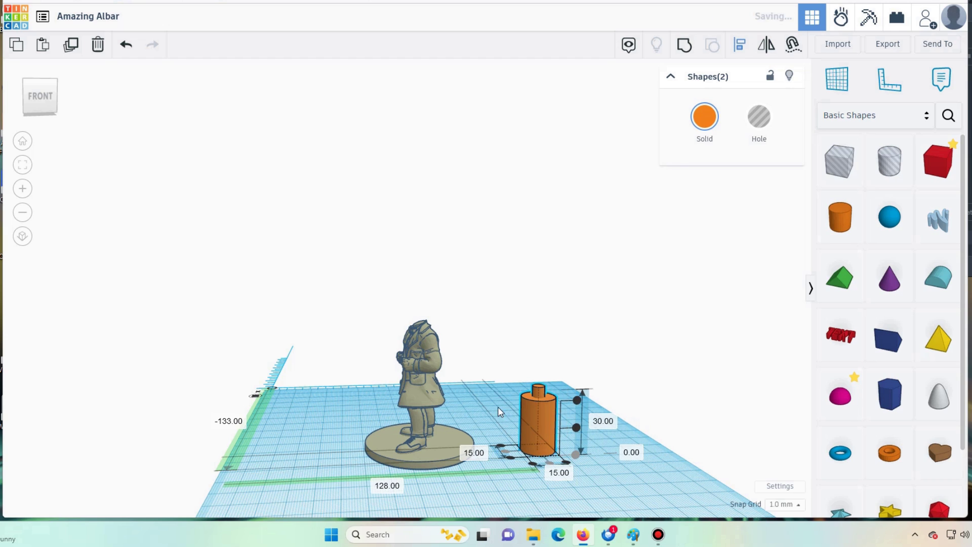
{"action": "left_click", "coordinate": [497, 406]}
{"action": "left_click", "coordinate": [548, 418]}
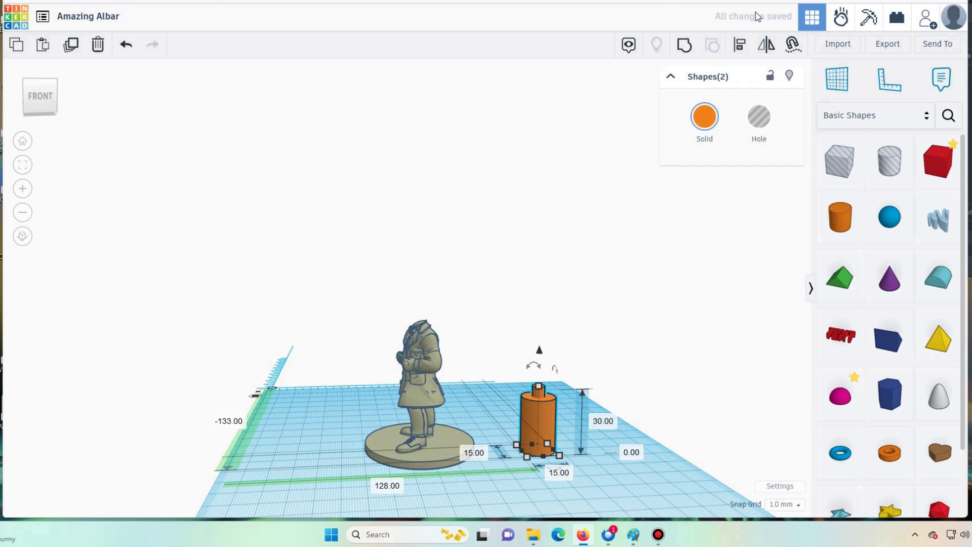
{"action": "left_click", "coordinate": [685, 44]}
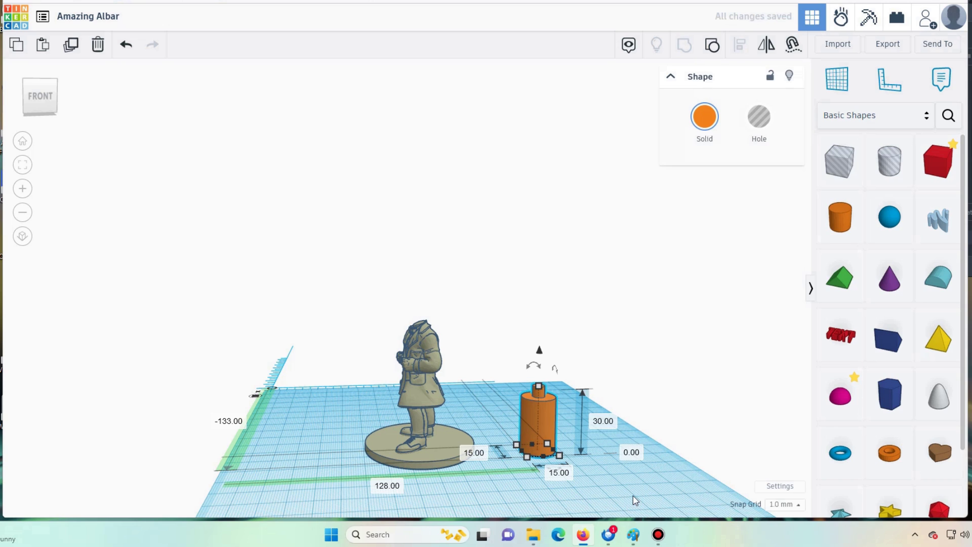
{"action": "left_click", "coordinate": [637, 469]}
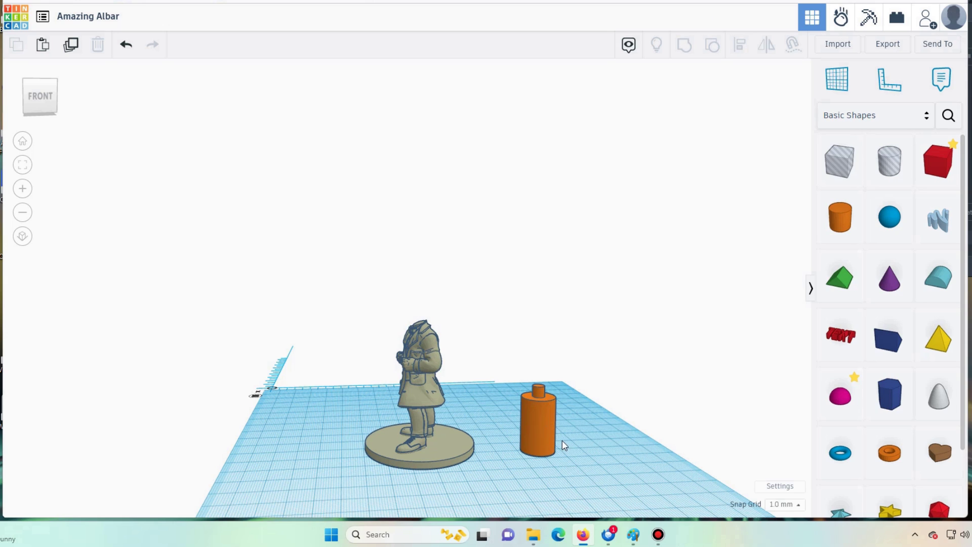
Raise the stepped cylinder to 50 mm elevation and centre it over the figure's neck.
{"action": "left_click", "coordinate": [542, 436]}
{"action": "left_click", "coordinate": [635, 454]}
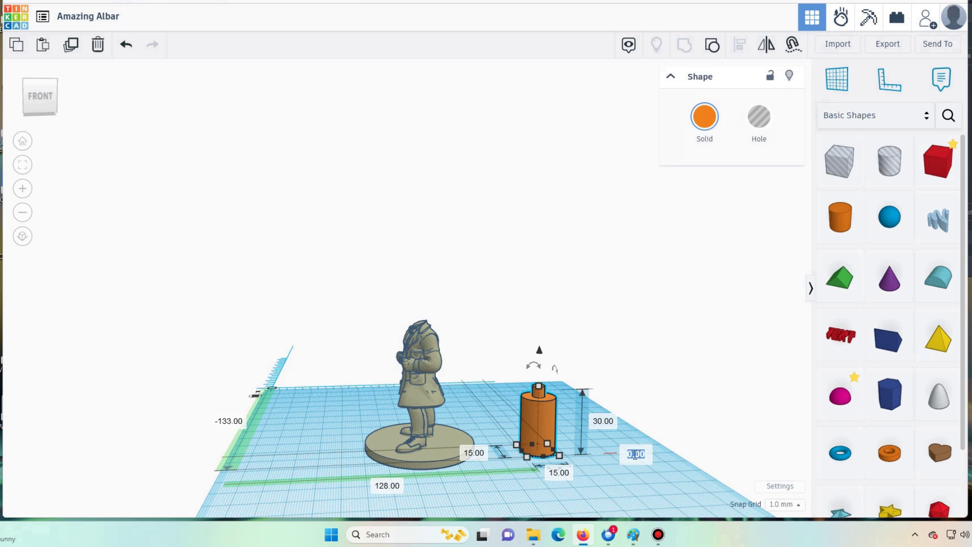
{"action": "type", "text": "5"}
{"action": "type", "text": "0"}
{"action": "key", "text": "Return"}
{"action": "left_click_drag", "start_coordinate": [392, 308], "coordinate": [548, 344]}
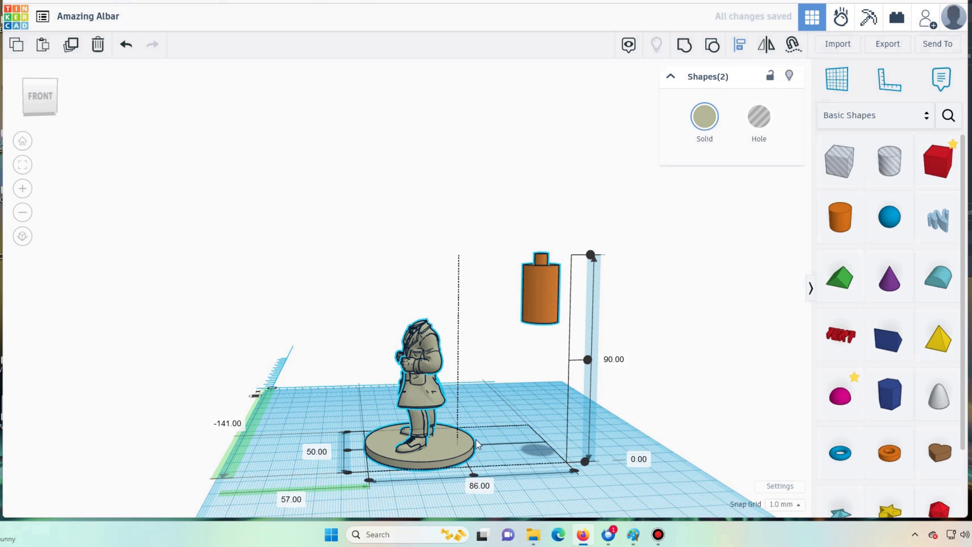
{"action": "left_click", "coordinate": [431, 478]}
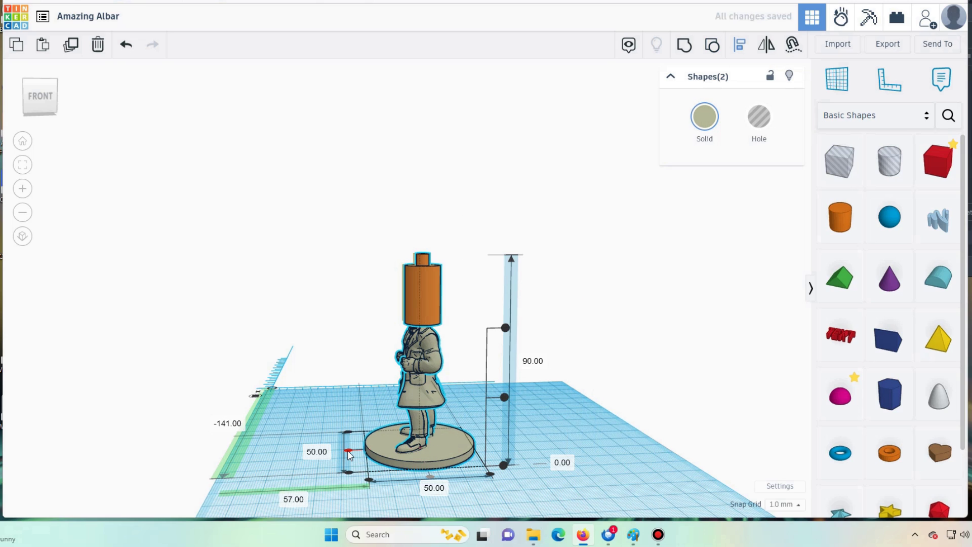
Ungroup the stepped cylinder and narrow it to 6 × 6 mm.
{"action": "left_click", "coordinate": [420, 304]}
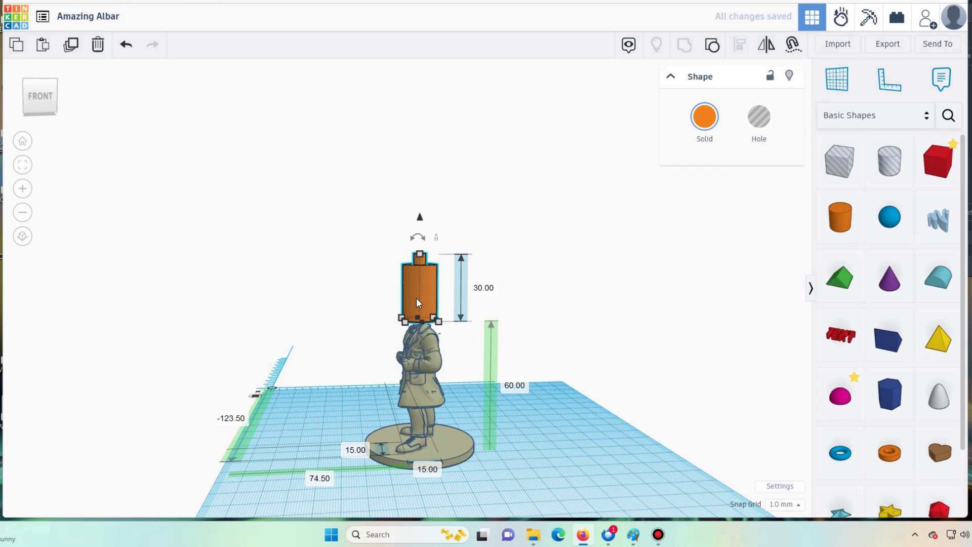
{"action": "left_click", "coordinate": [22, 165]}
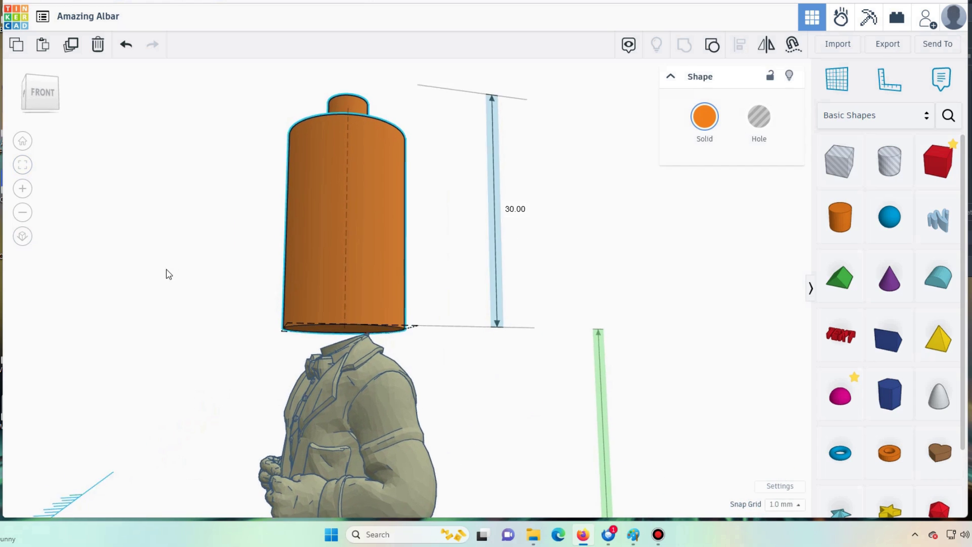
{"action": "left_click", "coordinate": [713, 45]}
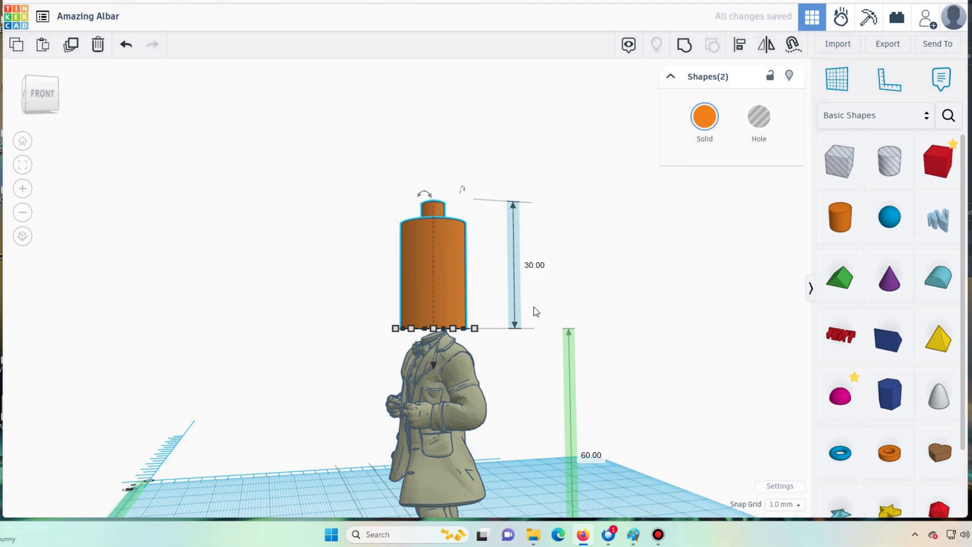
{"action": "scroll", "coordinate": [514, 363], "scroll_direction": "down", "scroll_amount": 3}
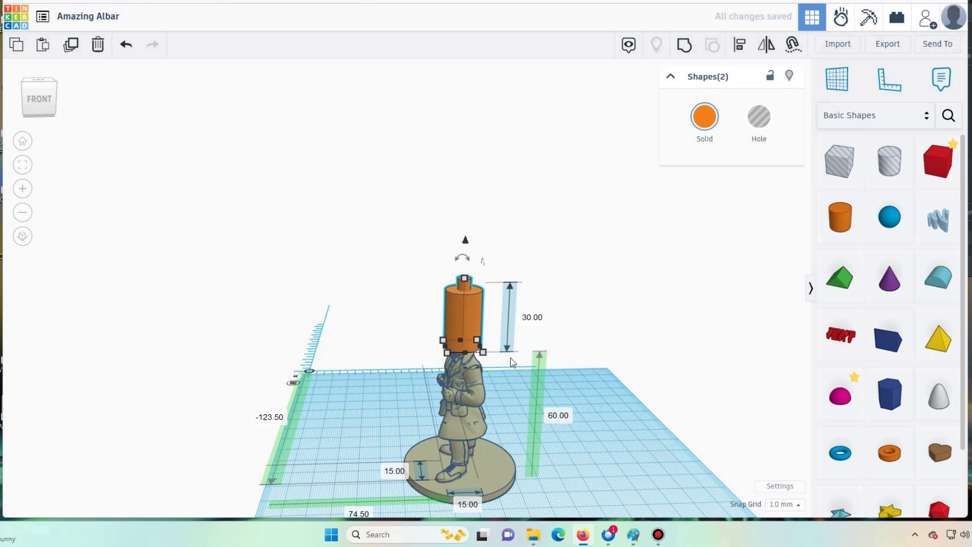
{"action": "left_click", "coordinate": [465, 490]}
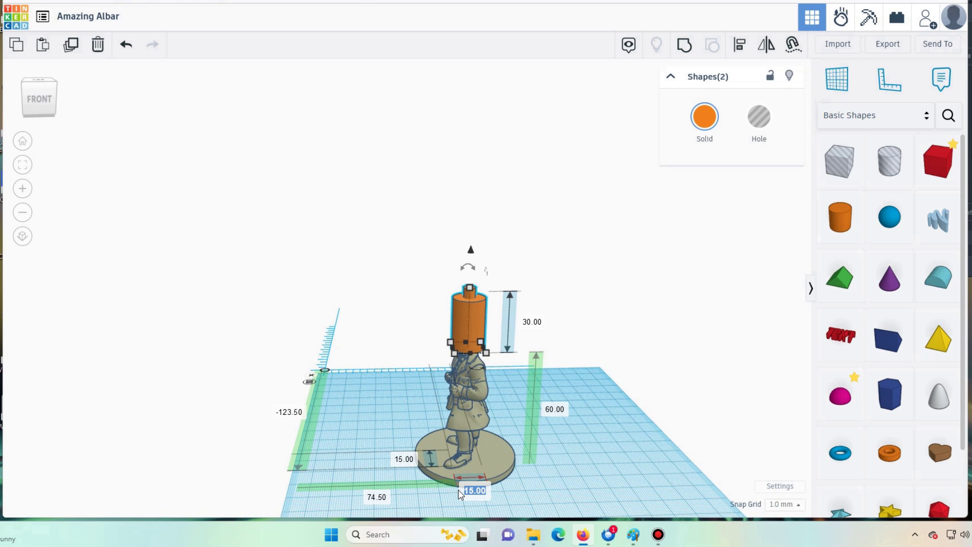
{"action": "type", "text": "6"}
{"action": "left_click", "coordinate": [403, 458]}
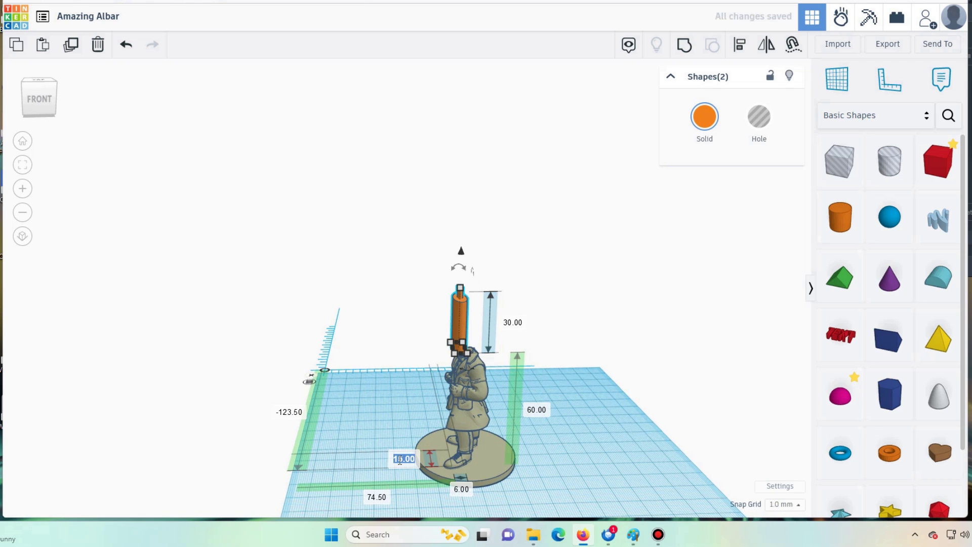
{"action": "type", "text": "6"}
{"action": "key", "text": "Return"}
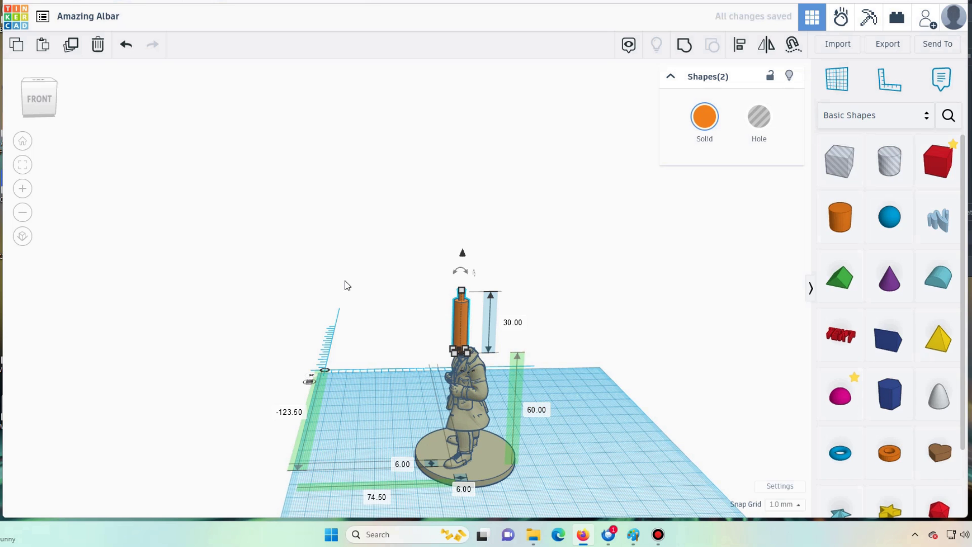
{"action": "left_click", "coordinate": [415, 314]}
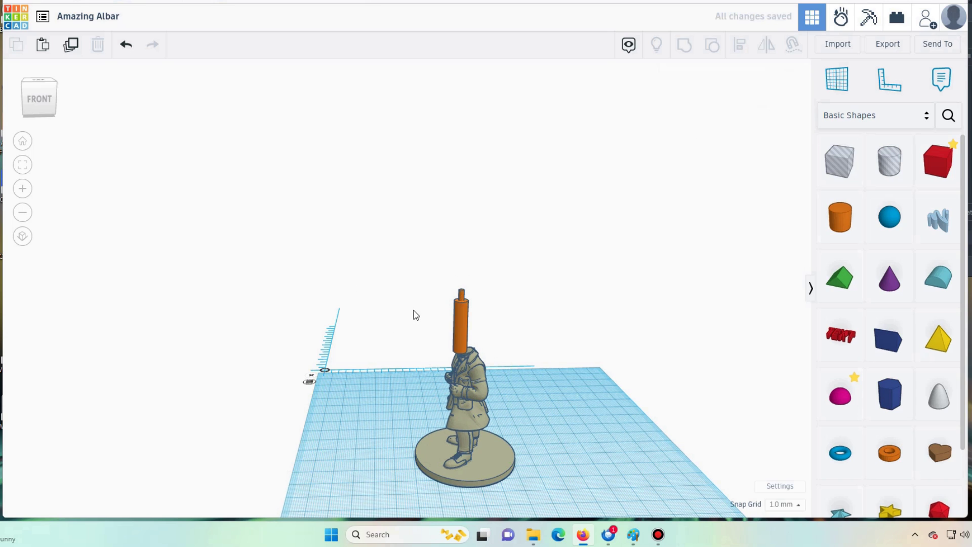
{"action": "left_click", "coordinate": [463, 340]}
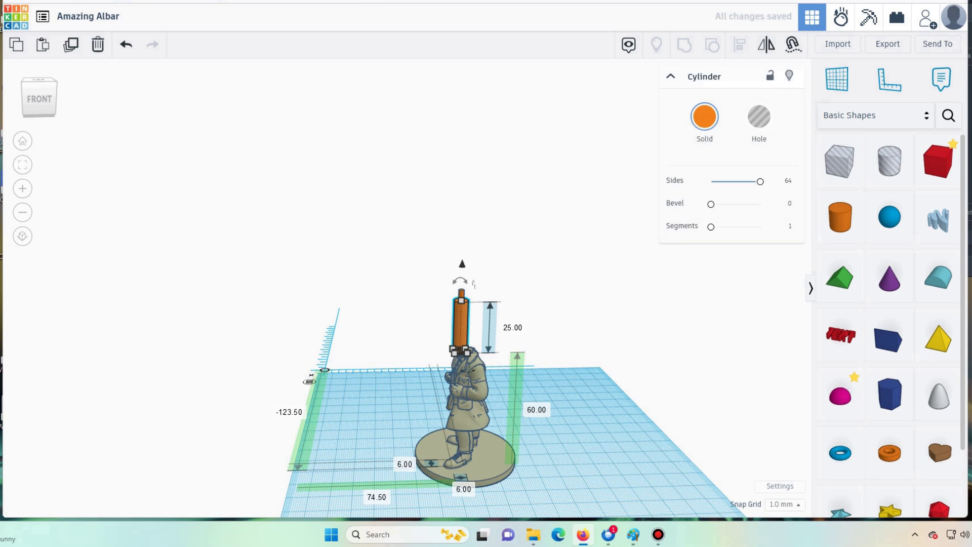
Fit a level front view on the cylinder and set the snap grid to 0.1 mm.
{"action": "left_click", "coordinate": [27, 160]}
{"action": "right_click_drag", "start_coordinate": [95, 230], "coordinate": [121, 284]}
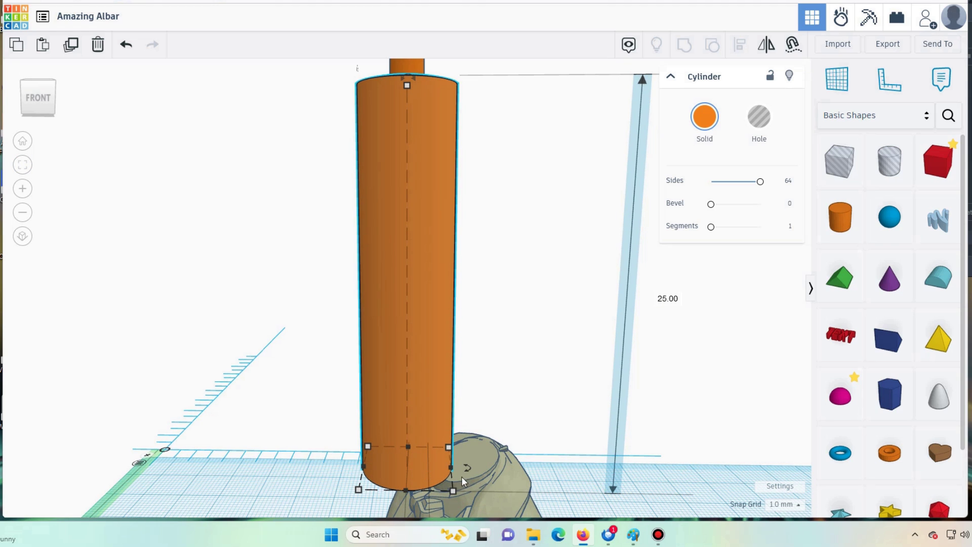
{"action": "left_click", "coordinate": [781, 504]}
{"action": "left_click", "coordinate": [775, 396]}
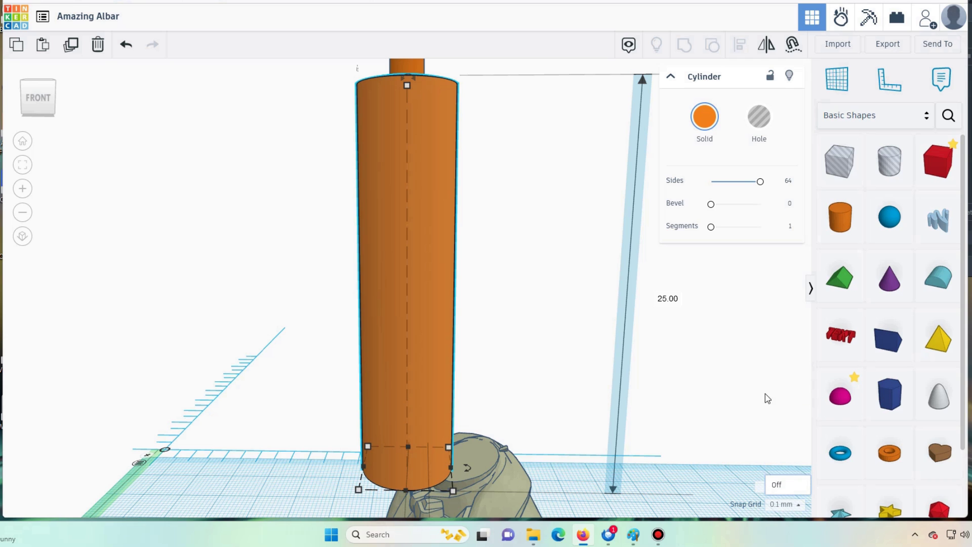
Nudge the tall wider cylinder slightly right and back, then select both cylinders.
{"action": "left_click", "coordinate": [544, 373]}
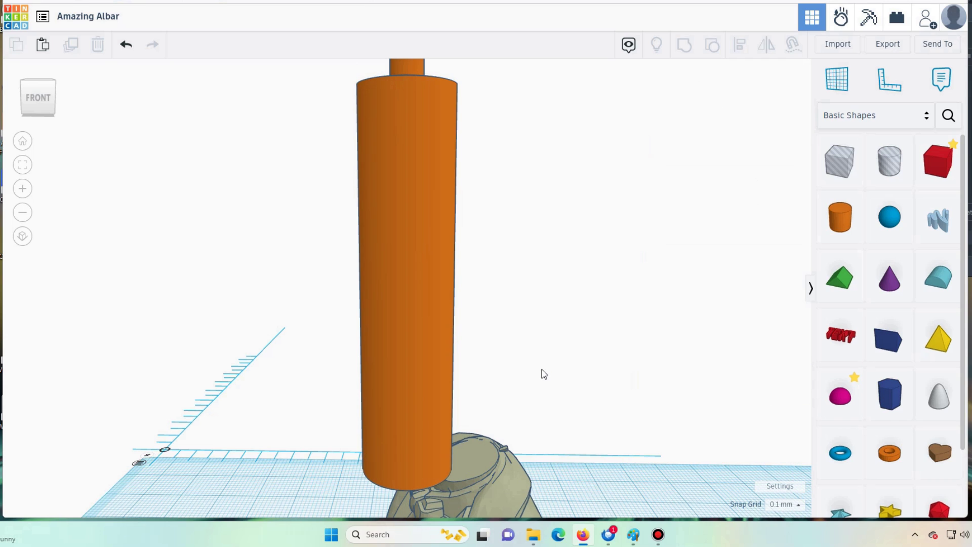
{"action": "left_click", "coordinate": [389, 271]}
{"action": "key", "text": "Right"}
{"action": "key", "text": "Right"}
{"action": "key", "text": "Right"}
{"action": "key", "text": "Right"}
{"action": "key", "text": "Right"}
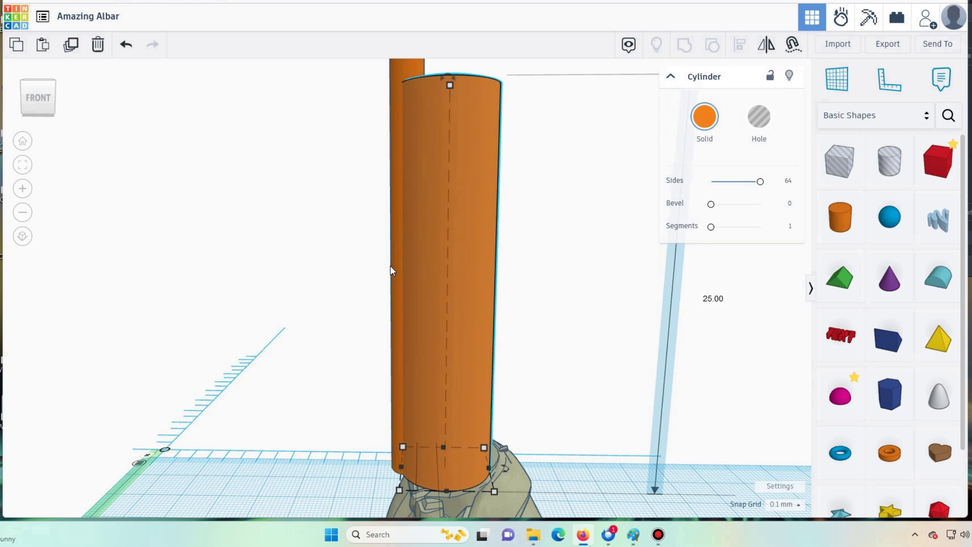
{"action": "key", "text": "Up"}
{"action": "key", "text": "Up"}
{"action": "key", "text": "Up"}
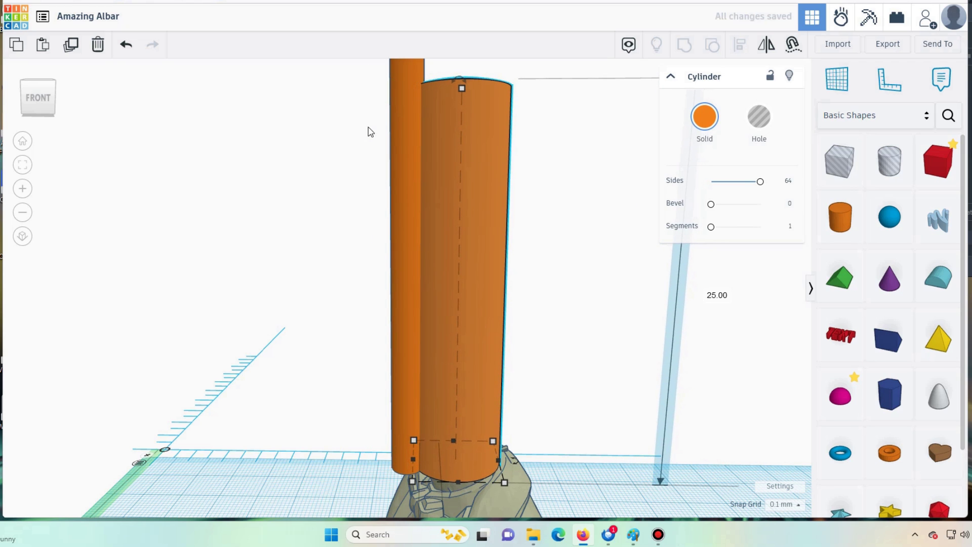
{"action": "left_click", "coordinate": [376, 138]}
{"action": "left_click_drag", "start_coordinate": [513, 194], "coordinate": [514, 194]}
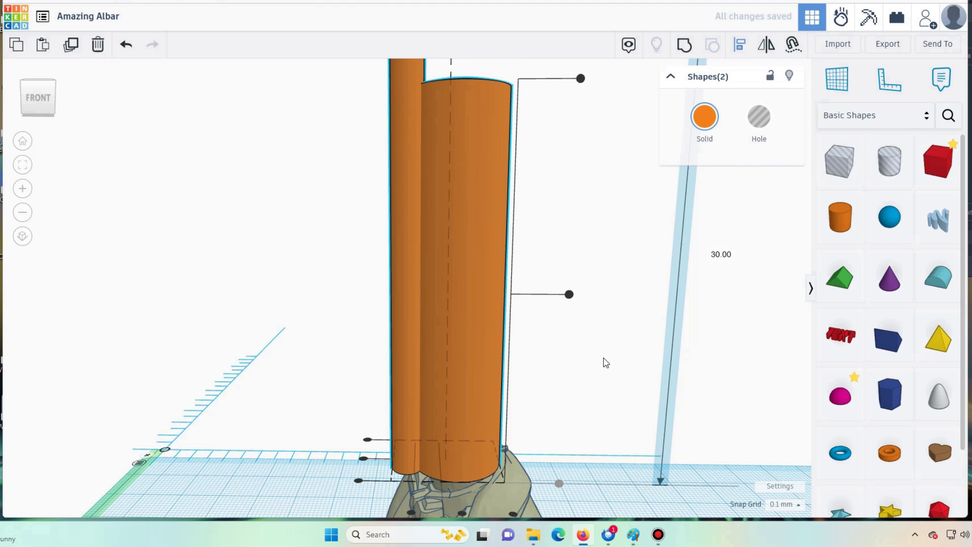
Centre the thin cylinder on the thick one and regroup the two cylinders.
{"action": "scroll", "coordinate": [603, 362], "scroll_direction": "down", "scroll_amount": 2}
{"action": "left_click", "coordinate": [489, 482]}
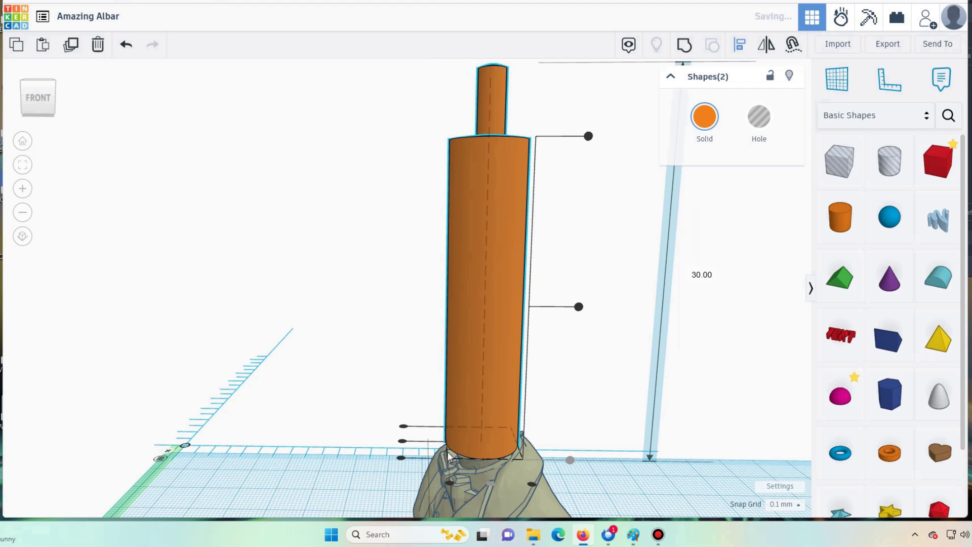
{"action": "left_click", "coordinate": [380, 114]}
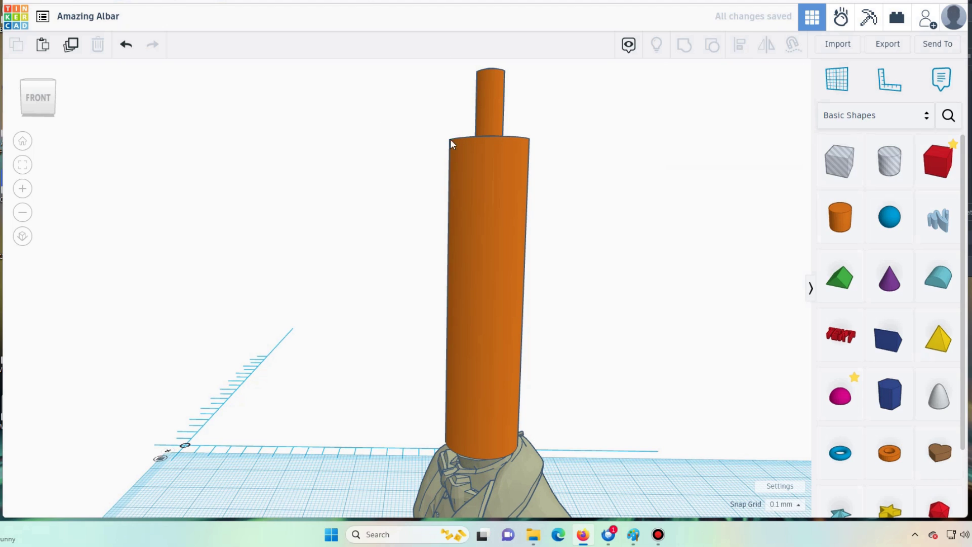
{"action": "left_click_drag", "start_coordinate": [563, 165], "coordinate": [564, 165]}
{"action": "left_click", "coordinate": [684, 44]}
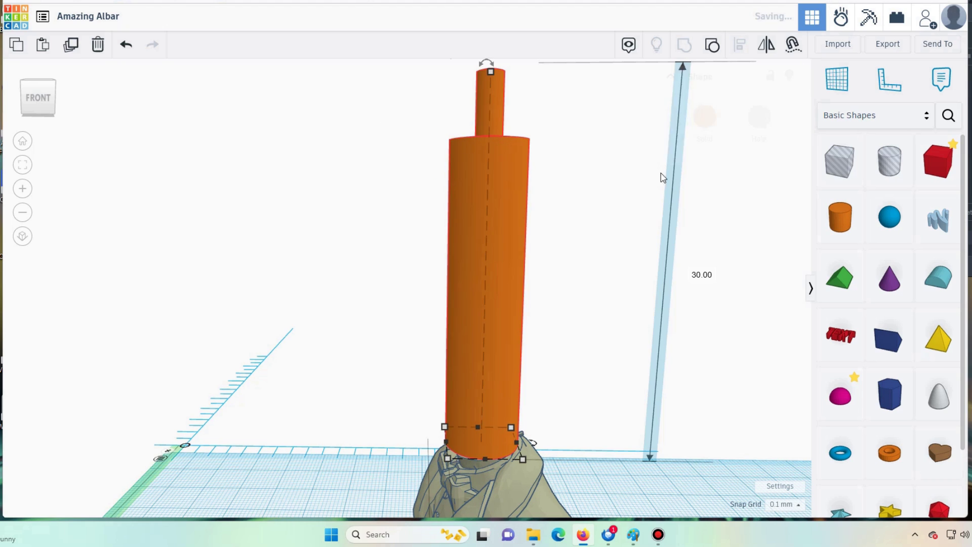
{"action": "left_click", "coordinate": [629, 238]}
Lower the grouped cylinder to 55 mm elevation.
{"action": "scroll", "coordinate": [598, 263], "scroll_direction": "up", "scroll_amount": 3}
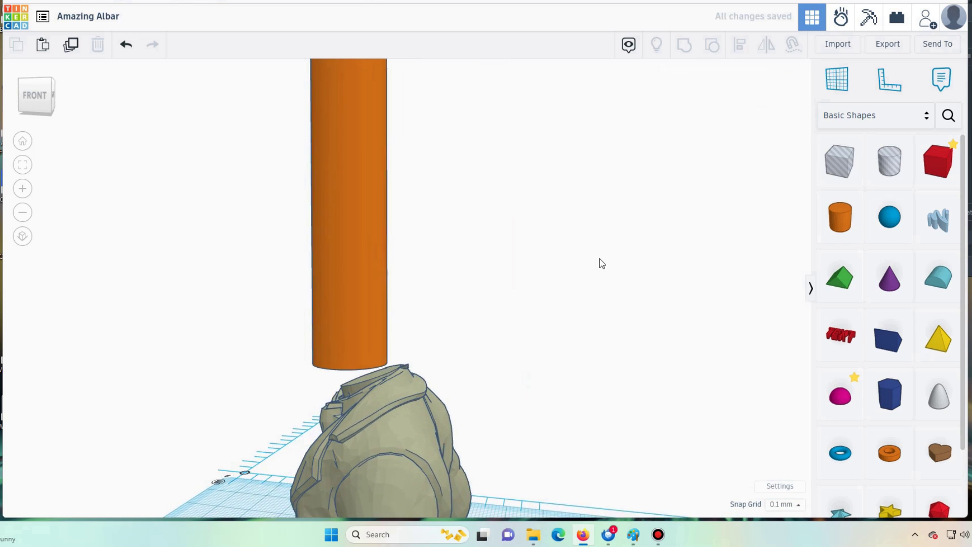
{"action": "right_click_drag", "start_coordinate": [598, 262], "coordinate": [500, 280]}
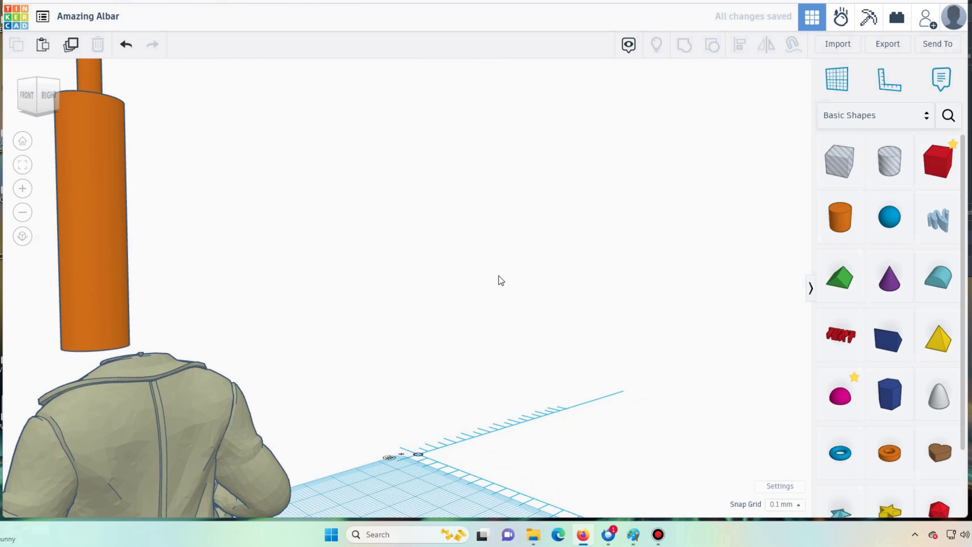
{"action": "left_click_drag", "start_coordinate": [116, 248], "coordinate": [95, 237]}
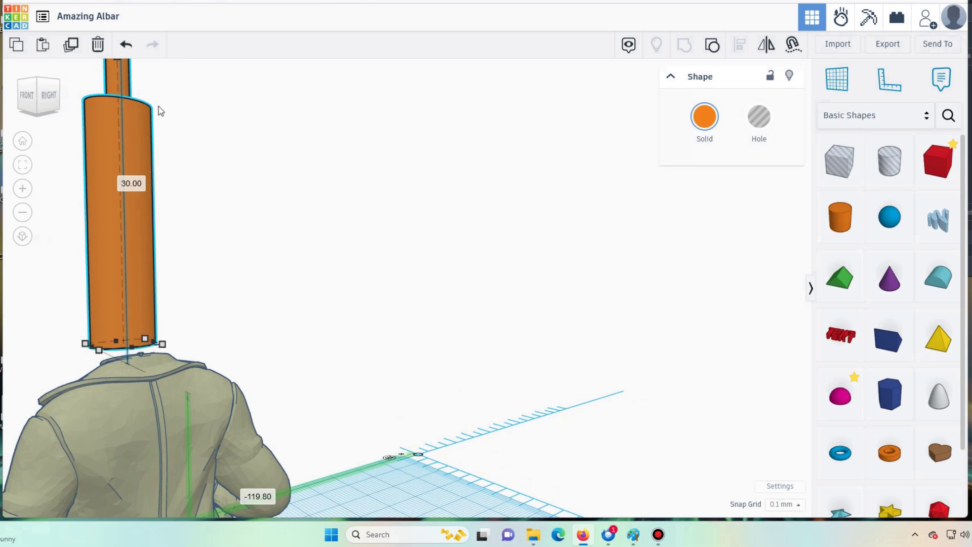
{"action": "key", "text": "f"}
{"action": "scroll", "coordinate": [267, 147], "scroll_direction": "down", "scroll_amount": 5}
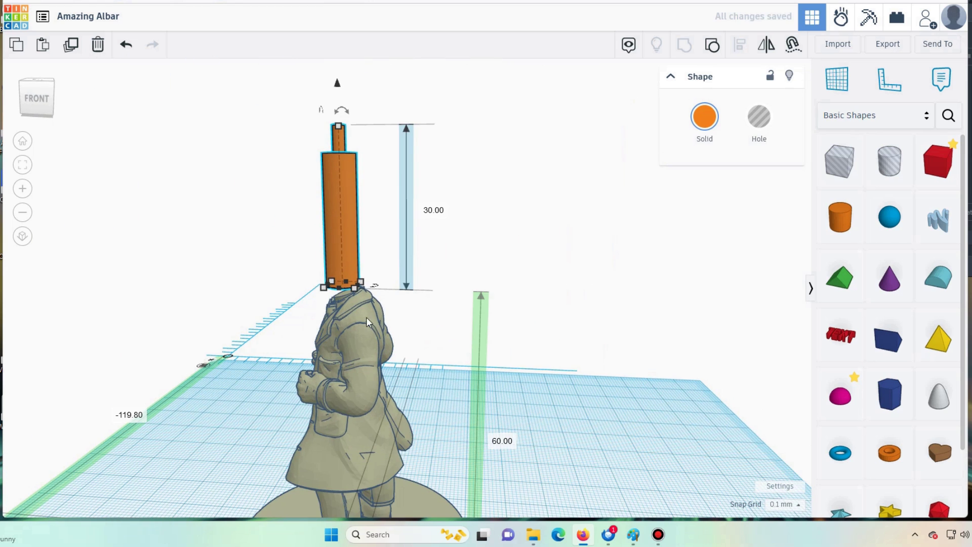
{"action": "left_click", "coordinate": [493, 442]}
{"action": "type", "text": "55"}
{"action": "key", "text": "Return"}
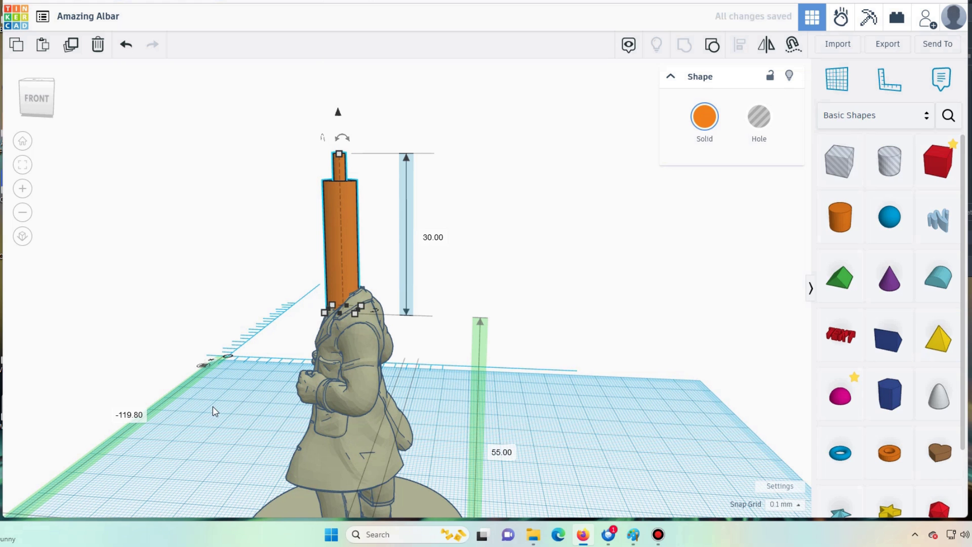
Nudge the cylinder right and group it with the headless figure into one shape.
{"action": "scroll", "coordinate": [259, 406], "scroll_direction": "up", "scroll_amount": 2}
{"action": "mouse_move", "coordinate": [259, 407]}
{"action": "right_mouse_down"}
{"action": "mouse_move", "coordinate": [317, 408]}
{"action": "mouse_move", "coordinate": [277, 406]}
{"action": "right_mouse_up"}
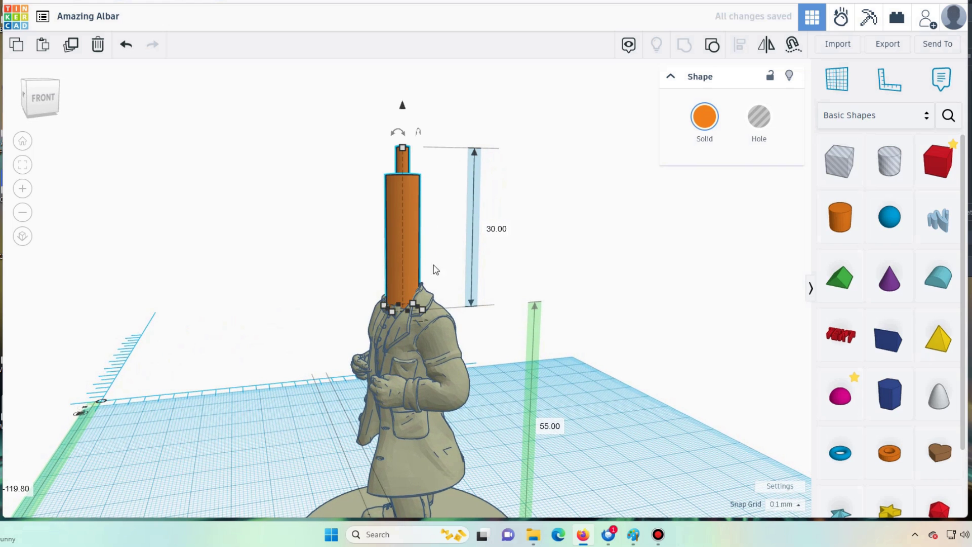
{"action": "key", "text": "Right"}
{"action": "key", "text": "Right"}
{"action": "key", "text": "Right"}
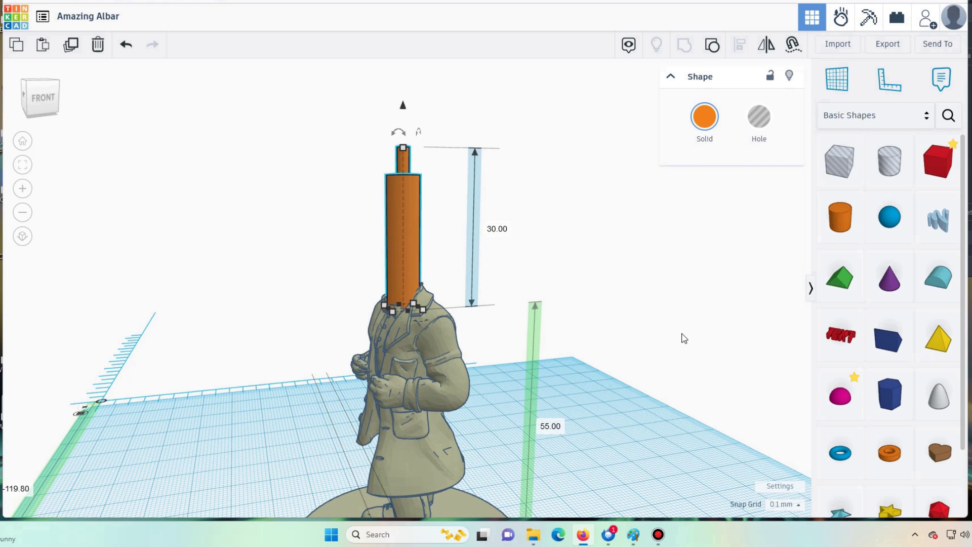
{"action": "key", "text": "Right"}
{"action": "key", "text": "Right"}
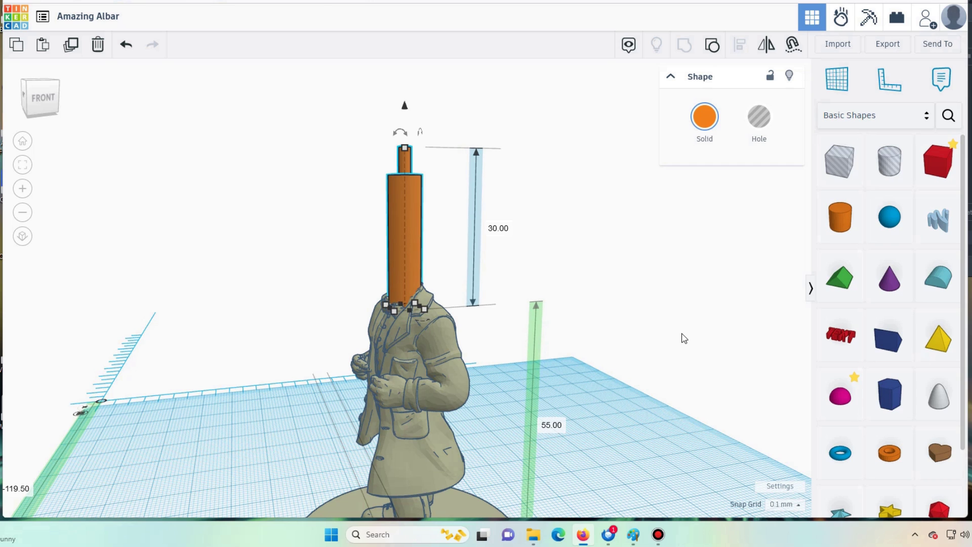
{"action": "left_click", "coordinate": [377, 289]}
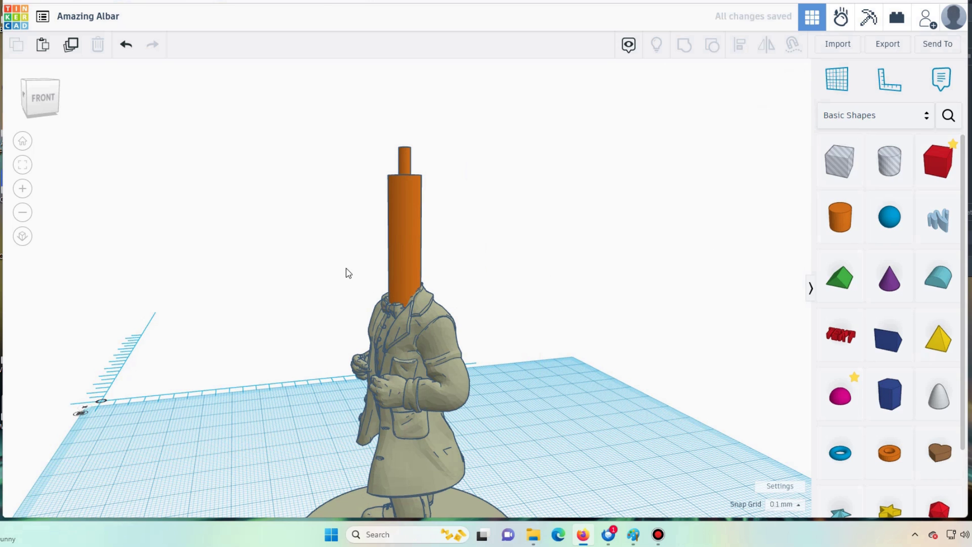
{"action": "left_click_drag", "start_coordinate": [346, 272], "coordinate": [494, 337]}
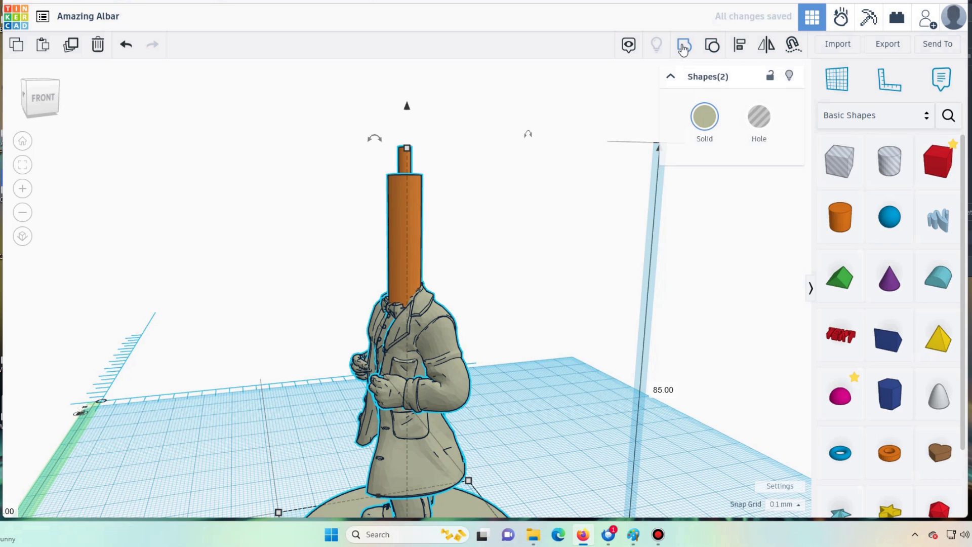
{"action": "left_click", "coordinate": [683, 48]}
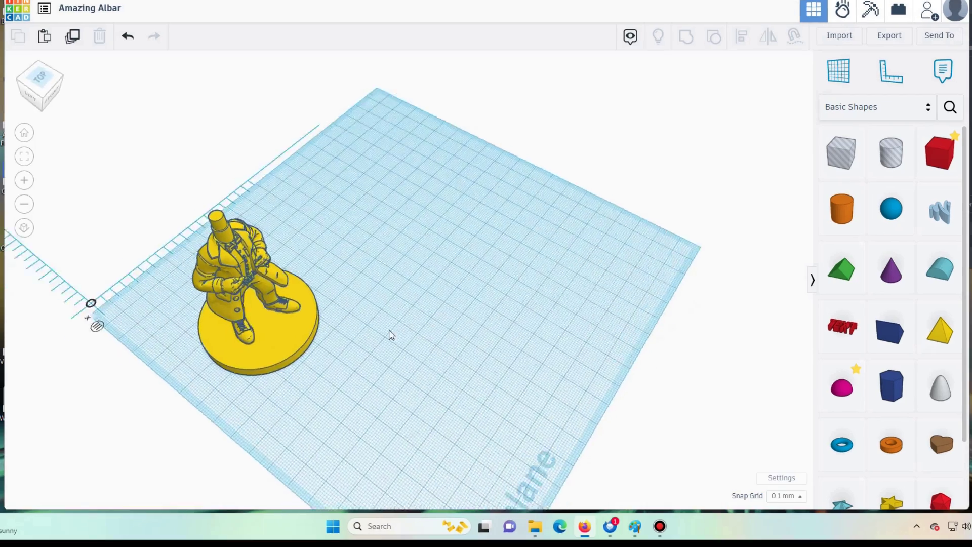
{"action": "right_click_drag", "start_coordinate": [388, 342], "coordinate": [348, 275]}
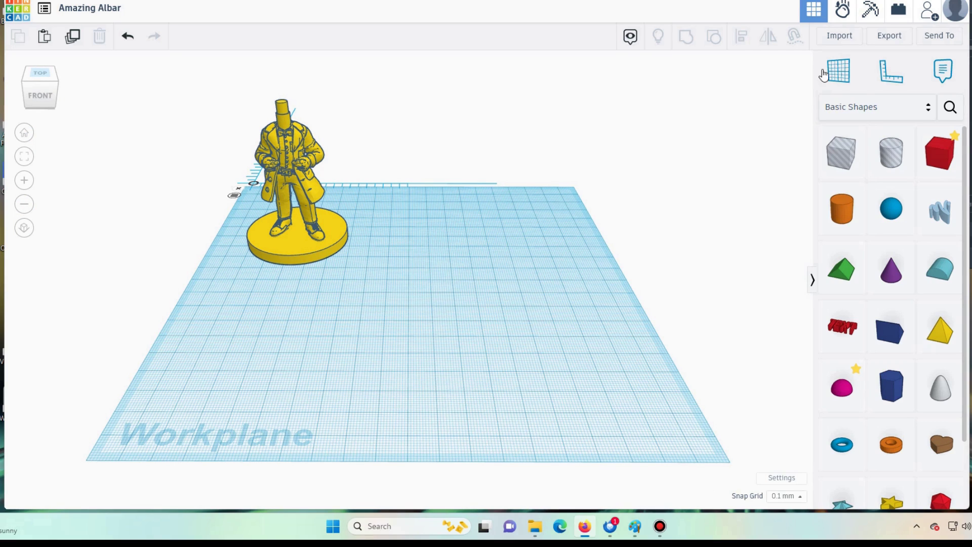
Import the RMS_Bust file at 60% scale beside the headless figure.
{"action": "left_click", "coordinate": [835, 37]}
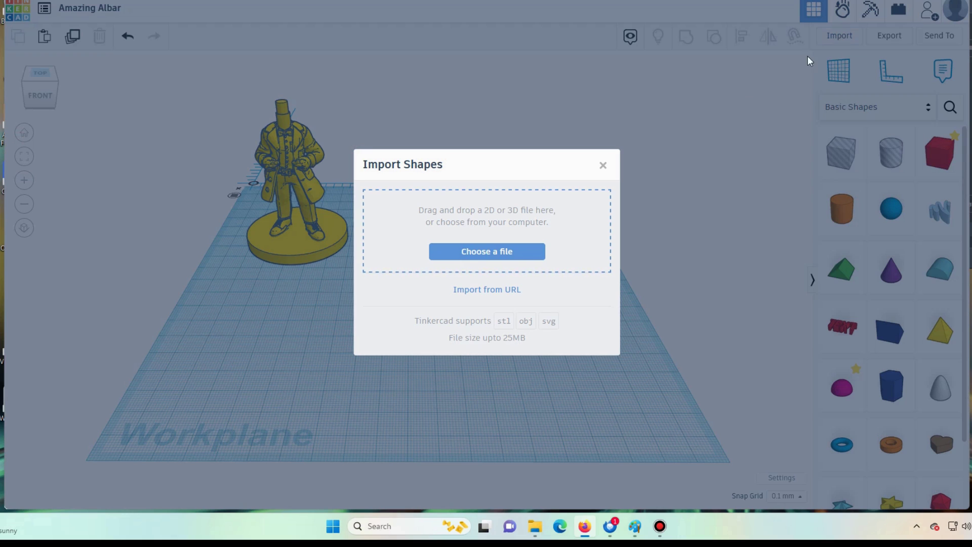
{"action": "left_click", "coordinate": [507, 252]}
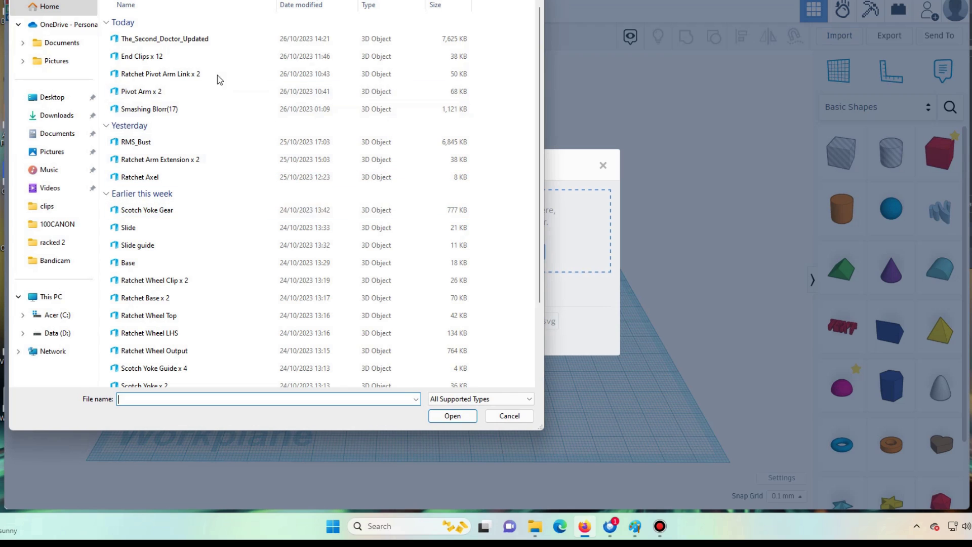
{"action": "left_click", "coordinate": [148, 142]}
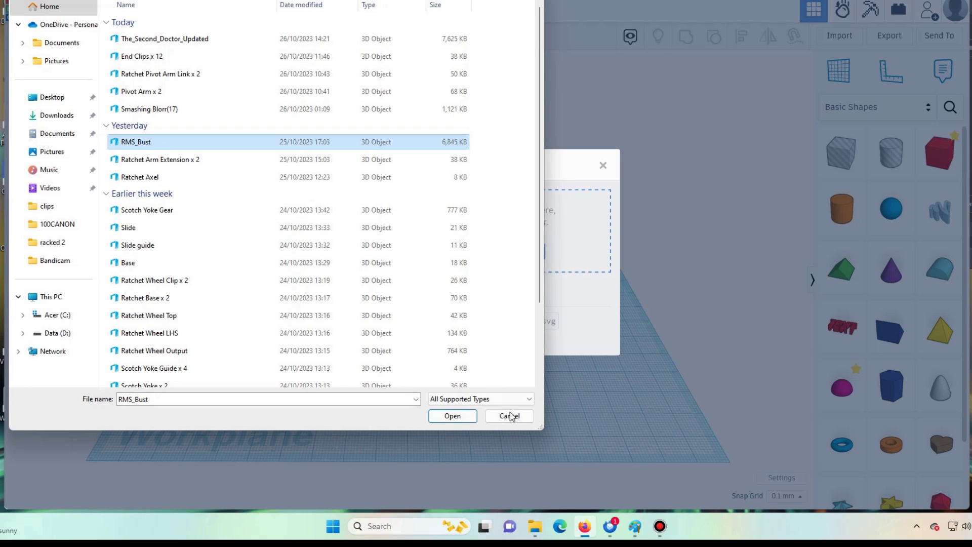
{"action": "left_click", "coordinate": [461, 415]}
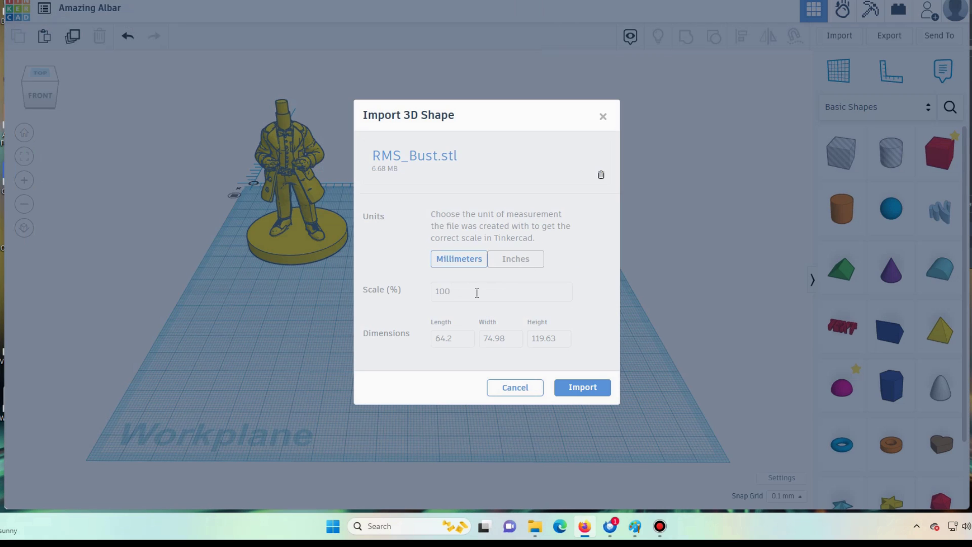
{"action": "left_click_drag", "start_coordinate": [471, 291], "coordinate": [412, 290]}
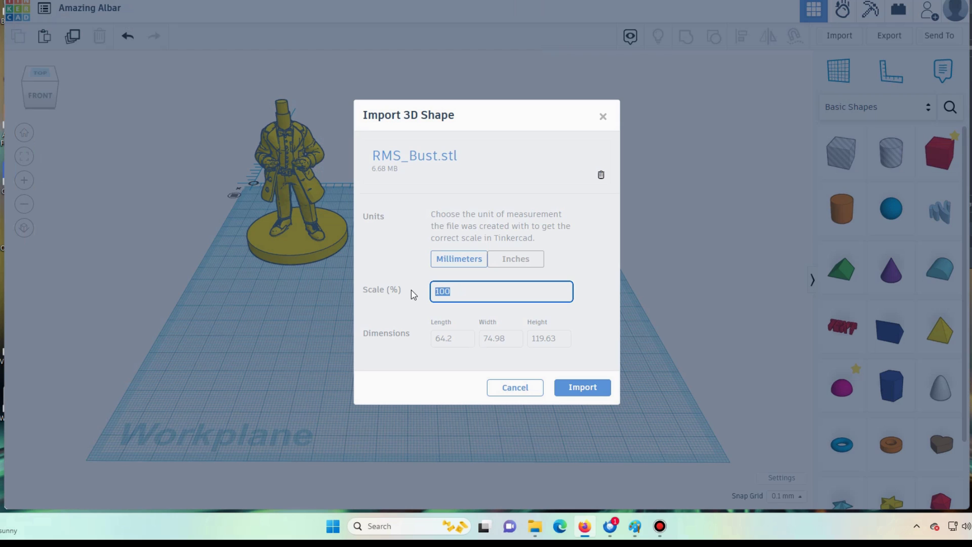
{"action": "type", "text": "60"}
{"action": "left_click", "coordinate": [582, 387]}
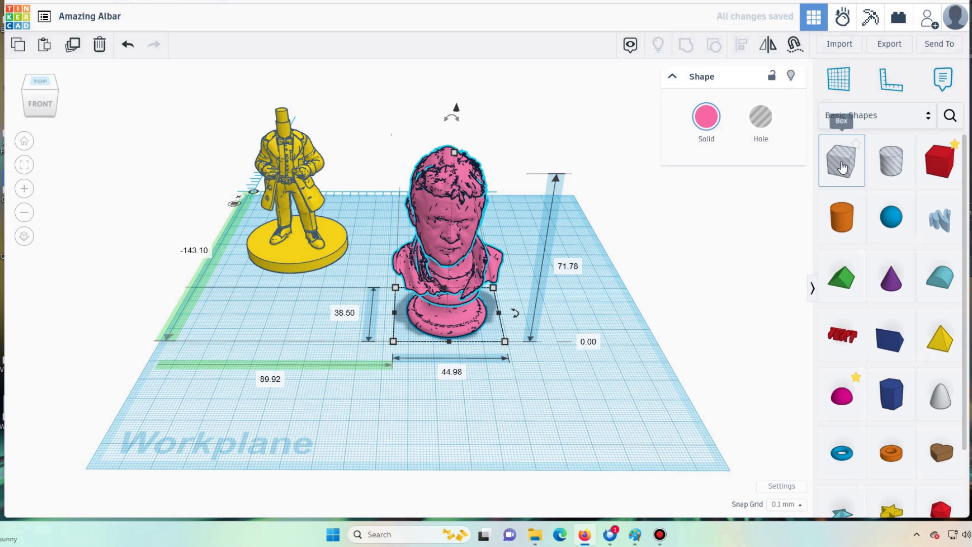
Place a box hole under the bust and resize it to 76.30 × 87.80 mm.
{"action": "left_click_drag", "start_coordinate": [830, 173], "coordinate": [389, 394]}
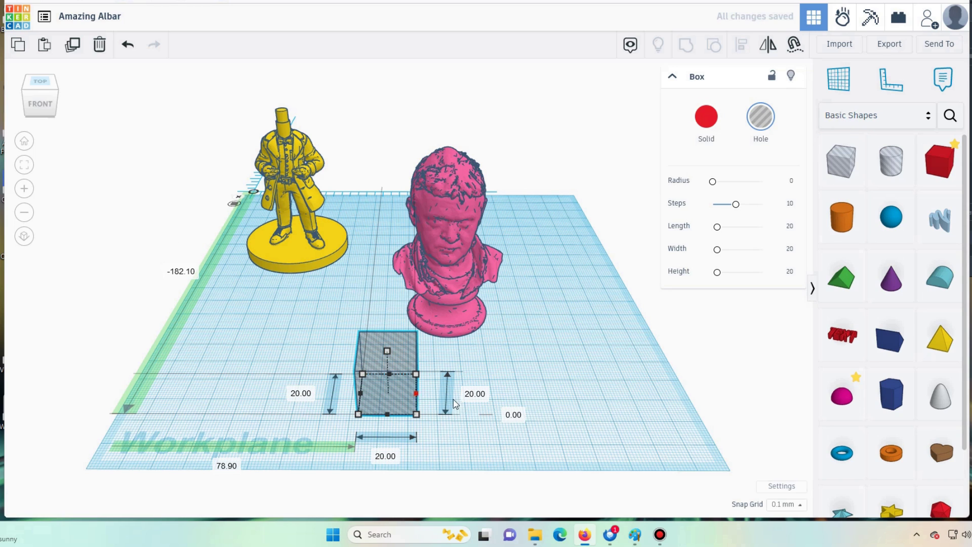
{"action": "left_click_drag", "start_coordinate": [455, 403], "coordinate": [573, 393]}
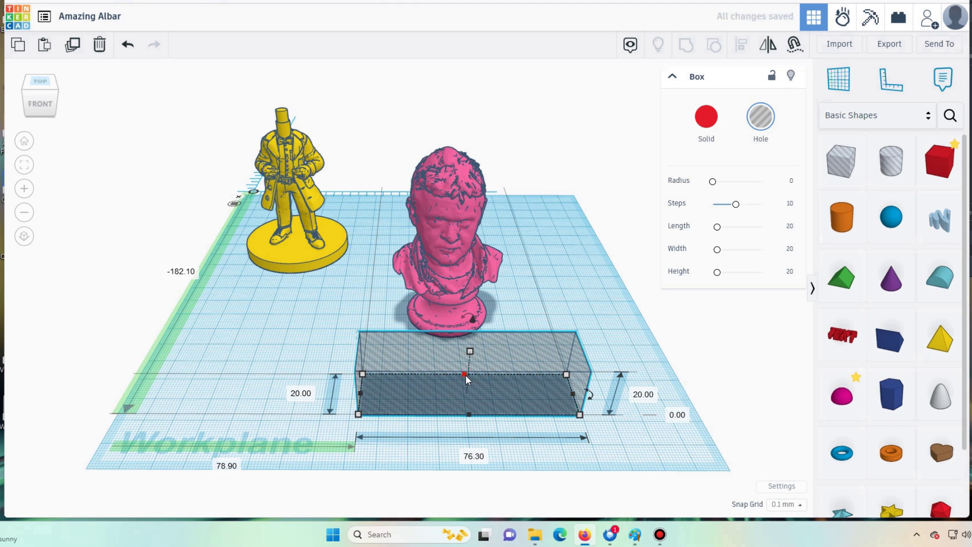
{"action": "left_click_drag", "start_coordinate": [466, 374], "coordinate": [459, 275]}
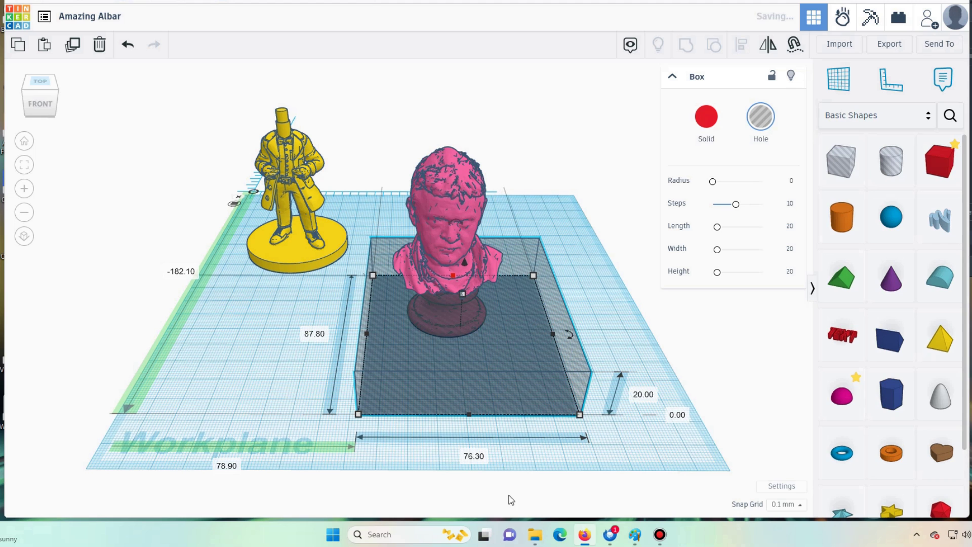
Set the box hole's height to 35 mm.
{"action": "right_click_drag", "start_coordinate": [635, 432], "coordinate": [425, 410]}
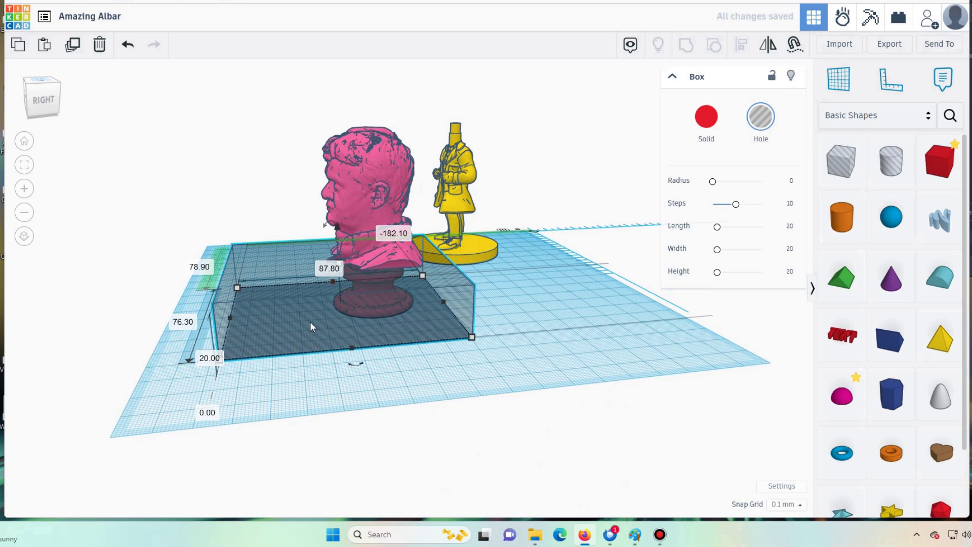
{"action": "left_click", "coordinate": [213, 360]}
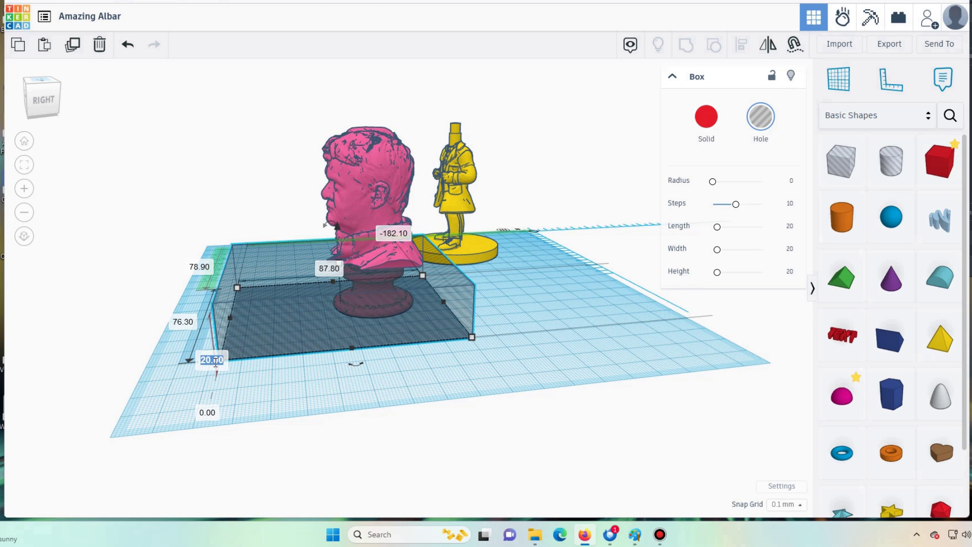
{"action": "type", "text": "30"}
{"action": "key", "text": "Return"}
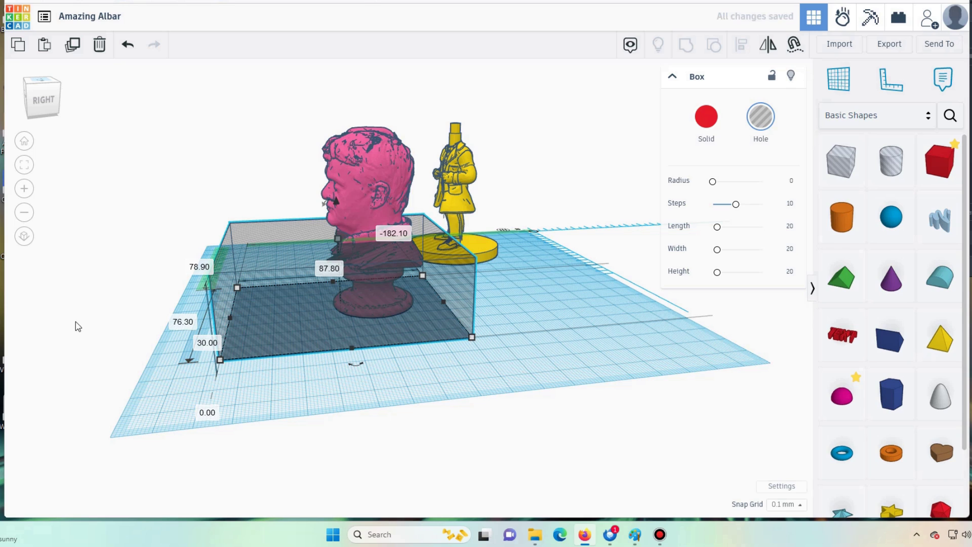
{"action": "left_click", "coordinate": [211, 343]}
{"action": "type", "text": "40"}
{"action": "key", "text": "Return"}
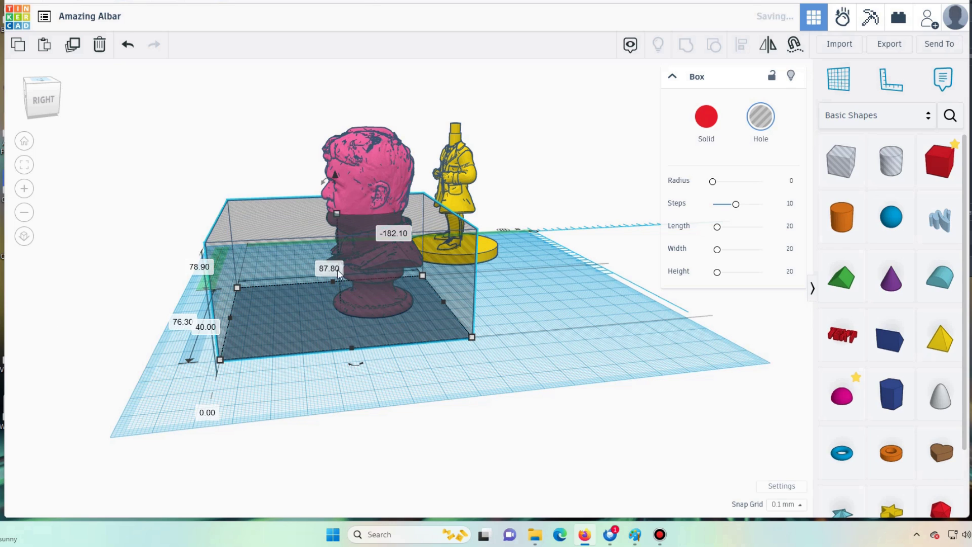
{"action": "left_click", "coordinate": [198, 326]}
{"action": "type", "text": "3"}
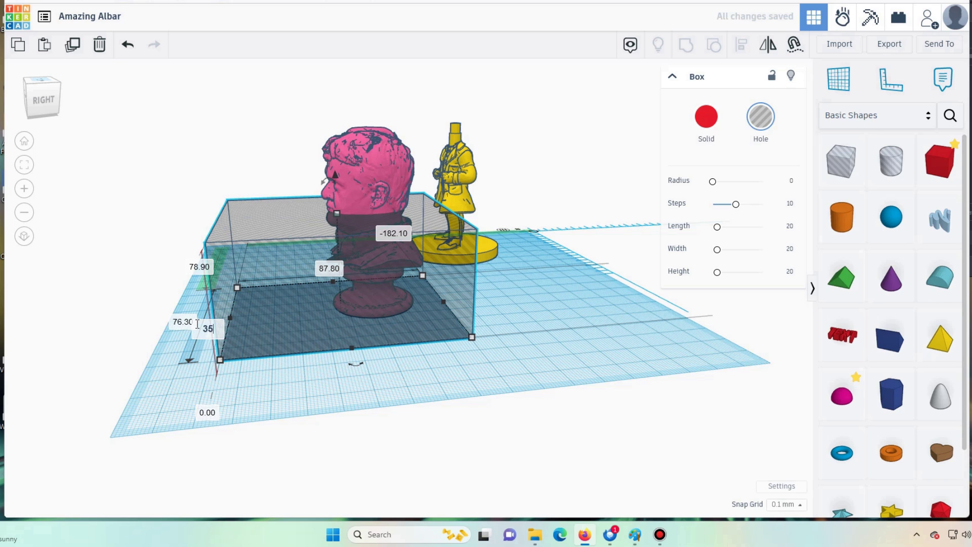
{"action": "type", "text": "5"}
{"action": "key", "text": "Return"}
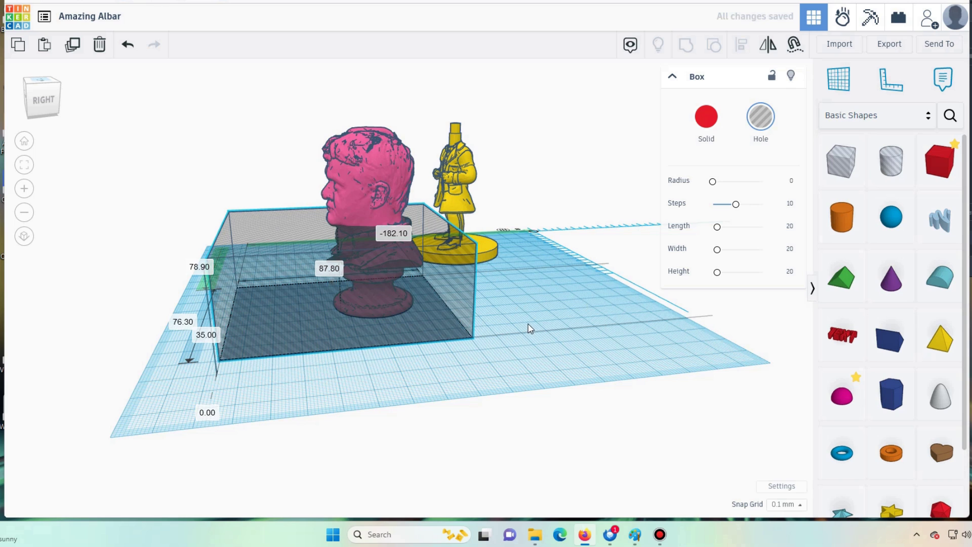
{"action": "right_click_drag", "start_coordinate": [527, 328], "coordinate": [530, 323]}
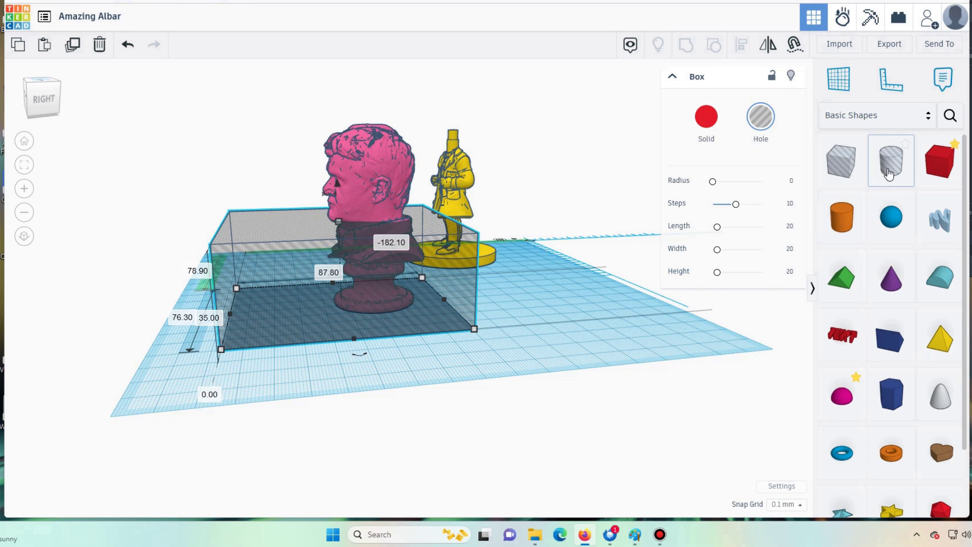
Place a cylinder hole sized 15 × 15 mm.
{"action": "left_click_drag", "start_coordinate": [890, 174], "coordinate": [607, 316]}
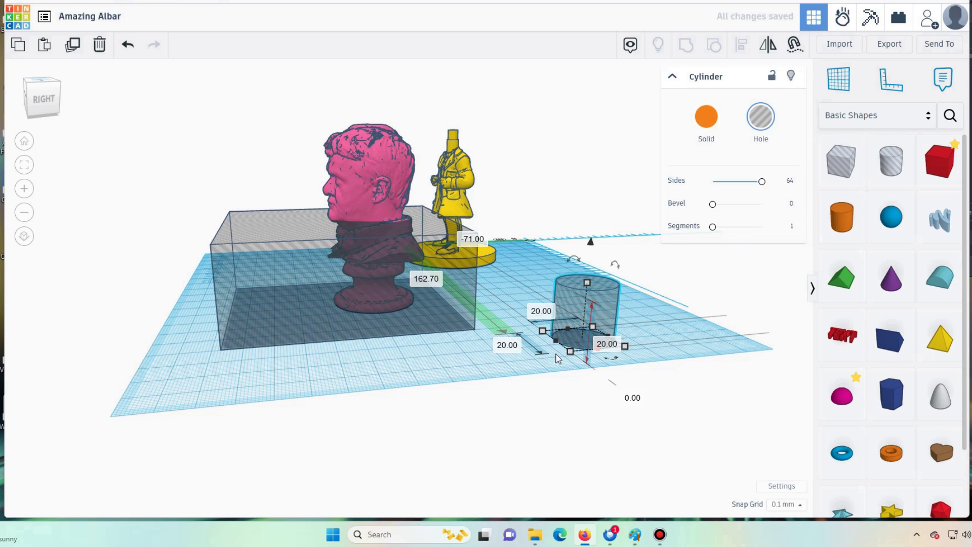
{"action": "left_click", "coordinate": [508, 346]}
{"action": "type", "text": "15"}
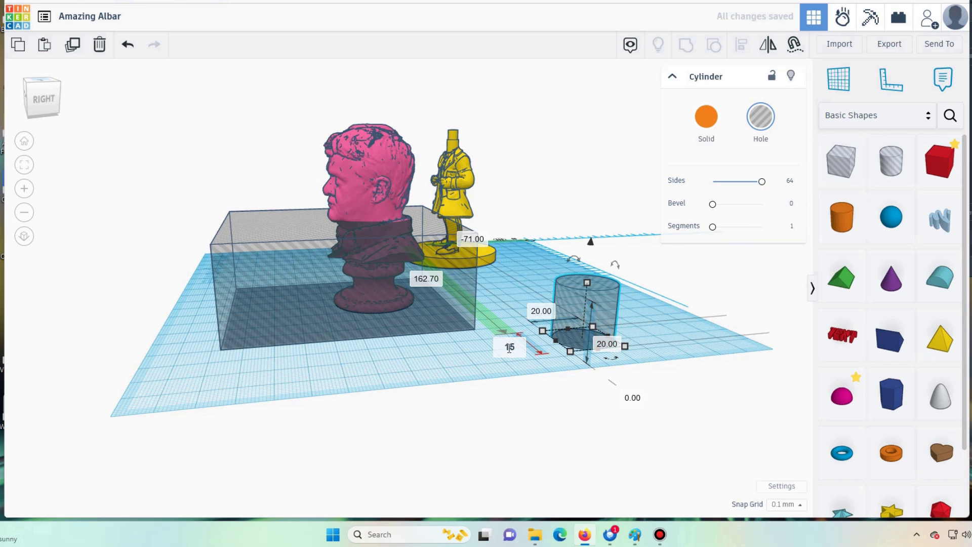
{"action": "left_click", "coordinate": [532, 312]}
{"action": "type", "text": "15"}
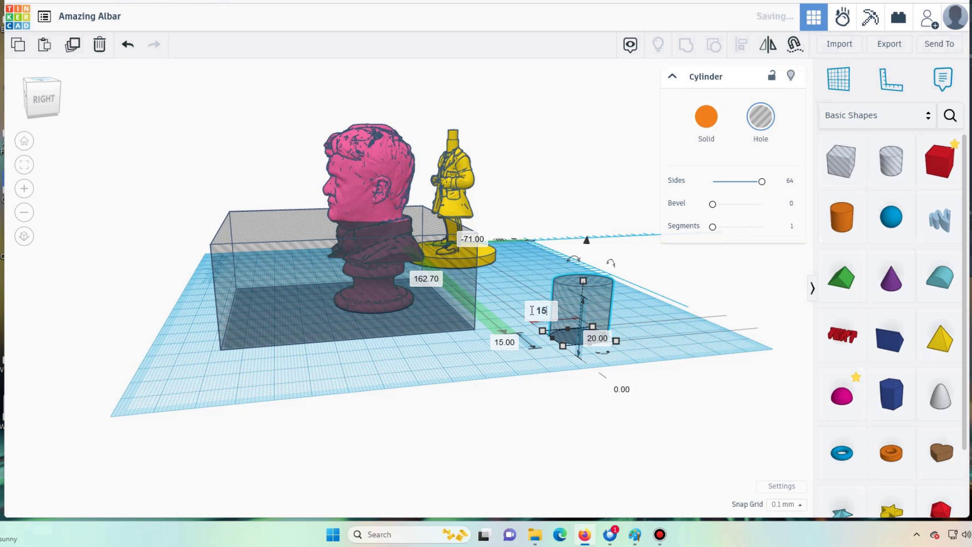
{"action": "key", "text": "Return"}
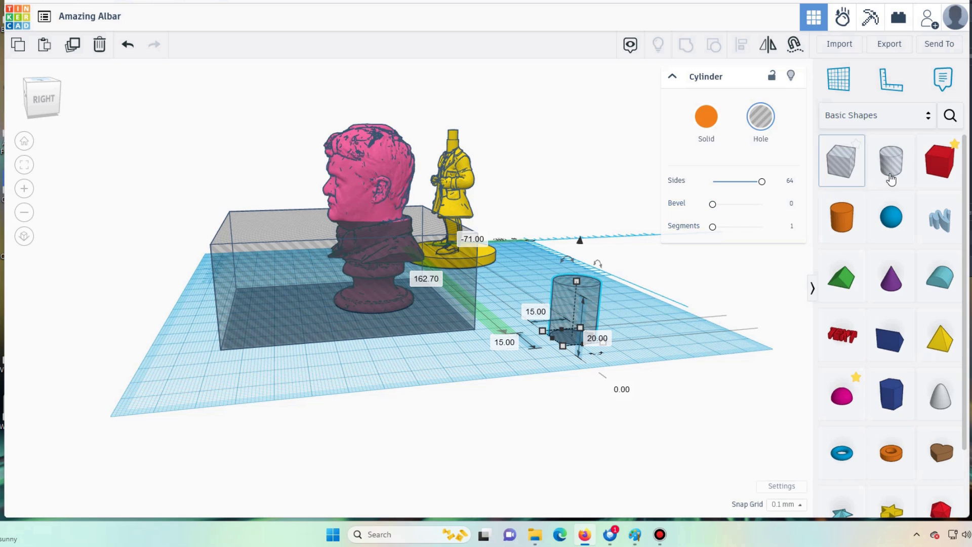
Add a second 64-sided cylinder hole that is 25 mm tall.
{"action": "left_click_drag", "start_coordinate": [891, 161], "coordinate": [667, 342]}
{"action": "left_click_drag", "start_coordinate": [719, 182], "coordinate": [787, 190]}
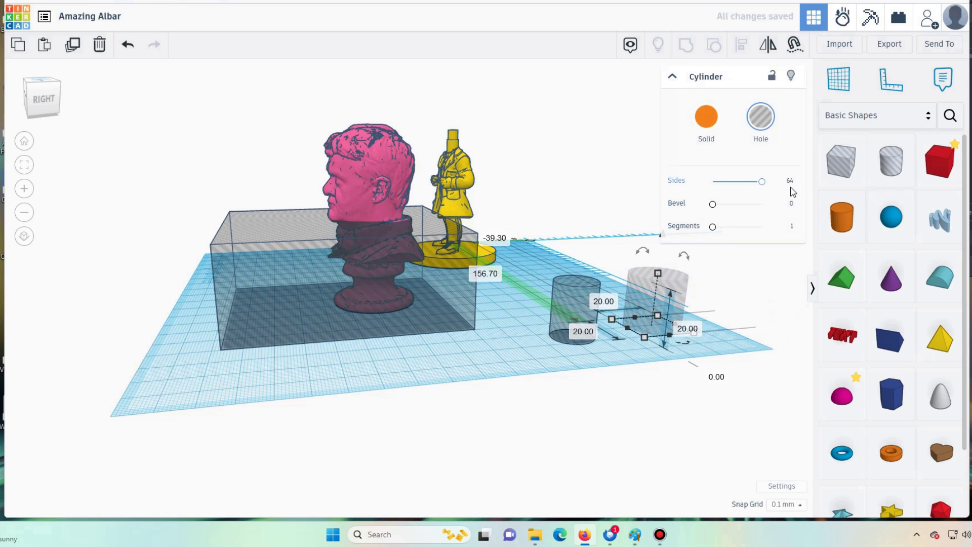
{"action": "left_click", "coordinate": [696, 328]}
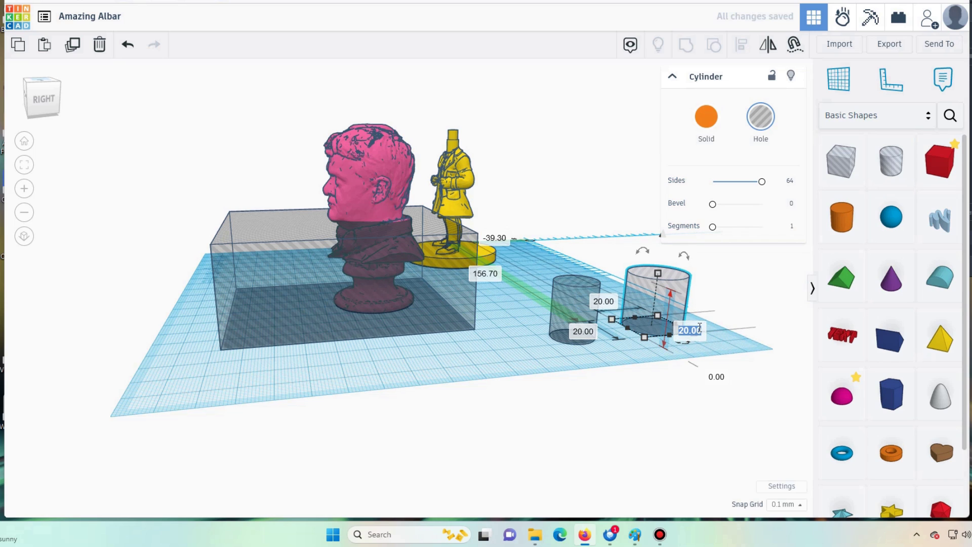
{"action": "type", "text": "25"}
{"action": "key", "text": "Return"}
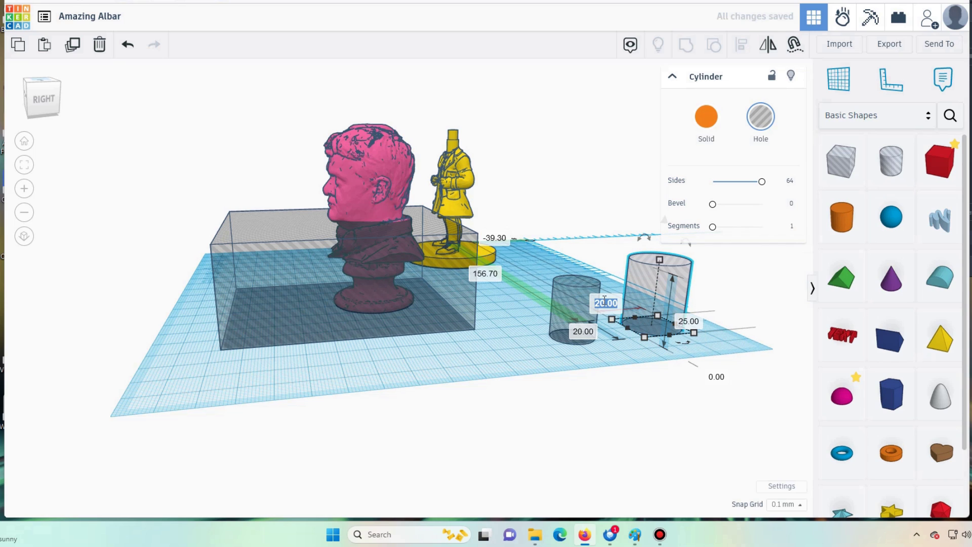
Narrow the second hole cylinder to 5 × 5 mm and select both cylinders.
{"action": "key", "text": "w"}
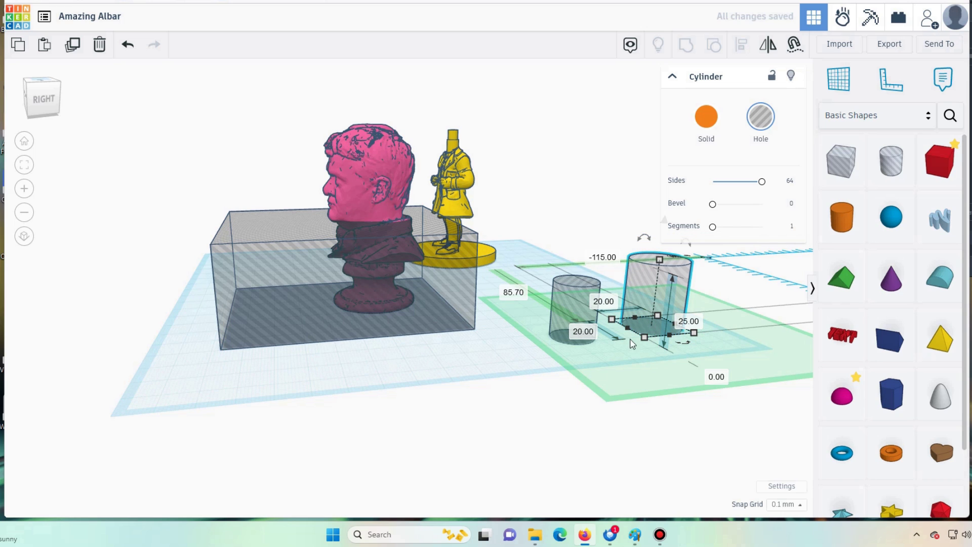
{"action": "left_click", "coordinate": [590, 442]}
{"action": "left_click", "coordinate": [651, 299]}
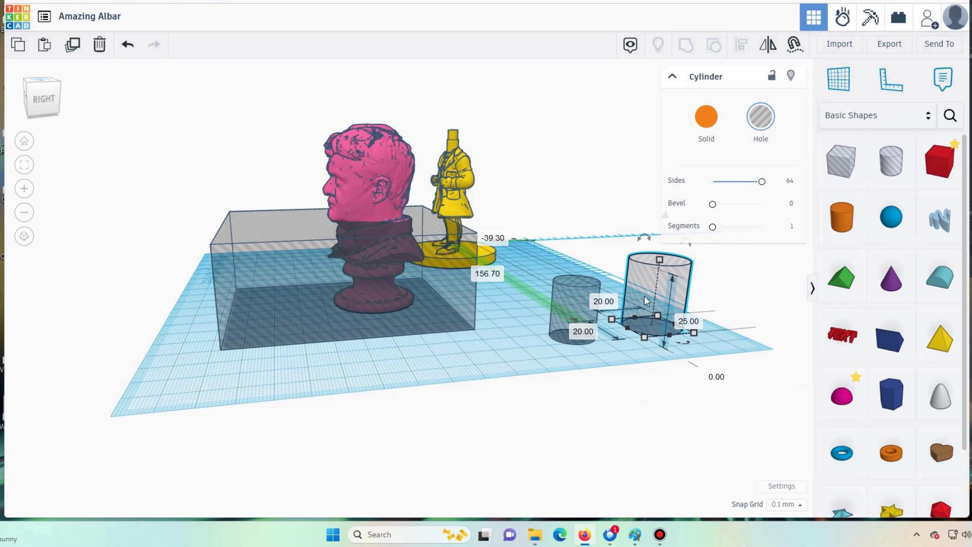
{"action": "left_click", "coordinate": [607, 302]}
{"action": "type", "text": "5"}
{"action": "left_click", "coordinate": [583, 334]}
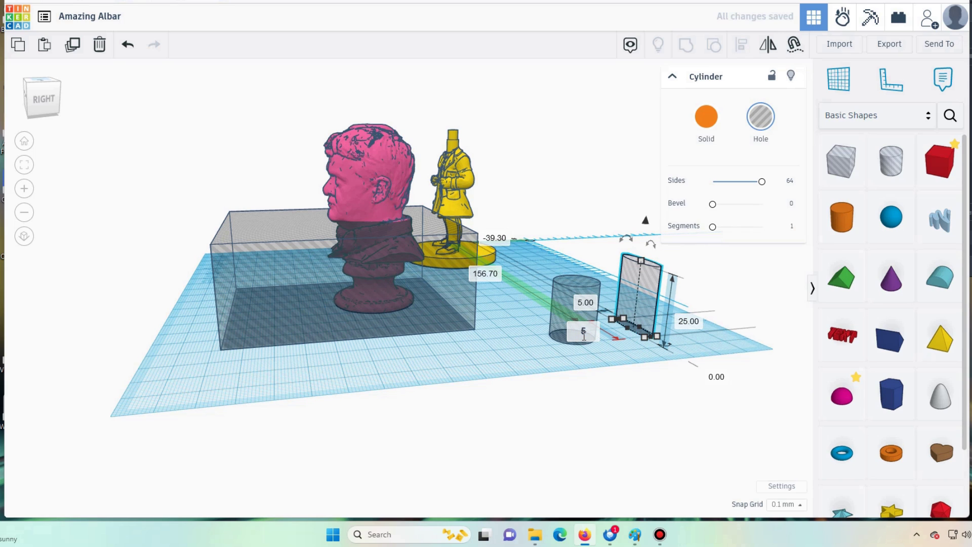
{"action": "key", "text": "Return"}
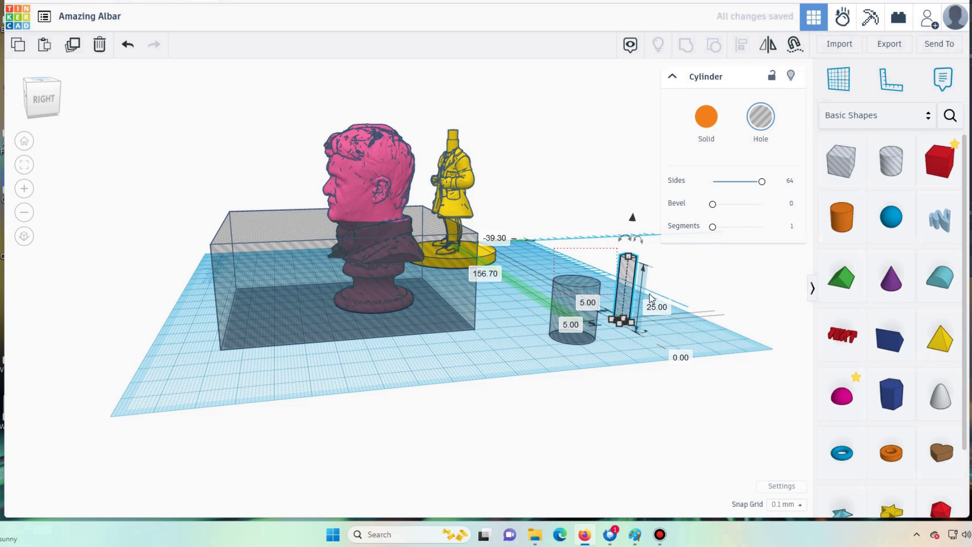
{"action": "key", "text": "ctrl+a"}
Centre the 5 mm cylinder hole on the 15 mm one and group them.
{"action": "left_click", "coordinate": [742, 46]}
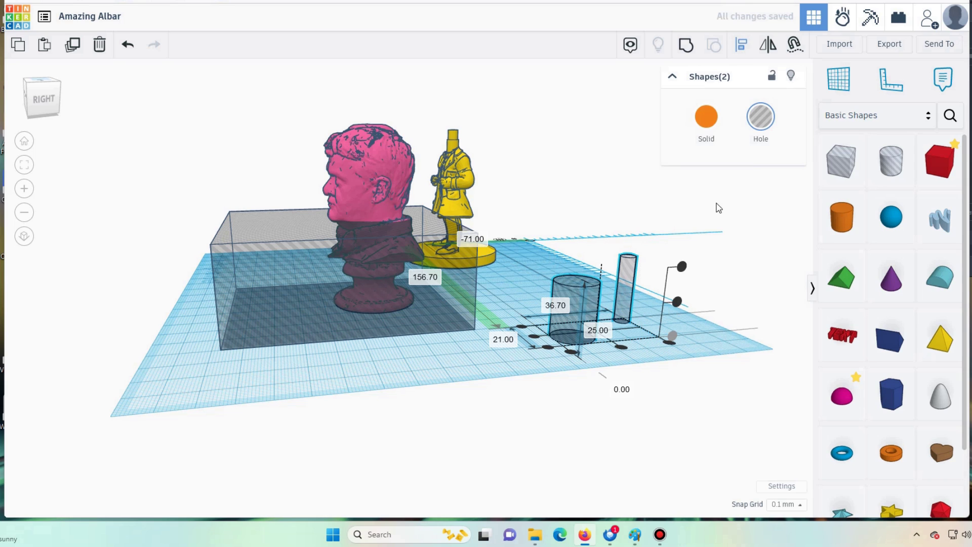
{"action": "left_click", "coordinate": [592, 349]}
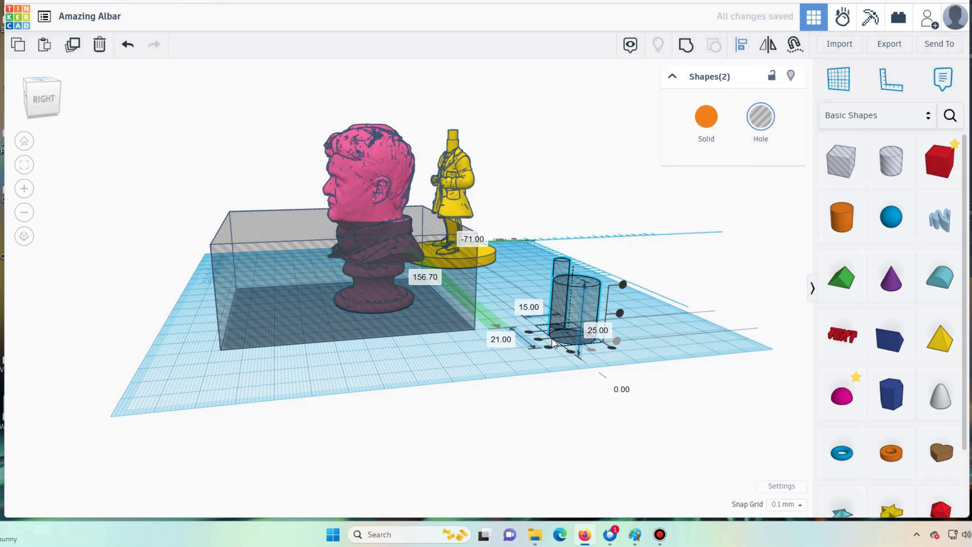
{"action": "left_click", "coordinate": [539, 342]}
{"action": "left_click", "coordinate": [558, 266]}
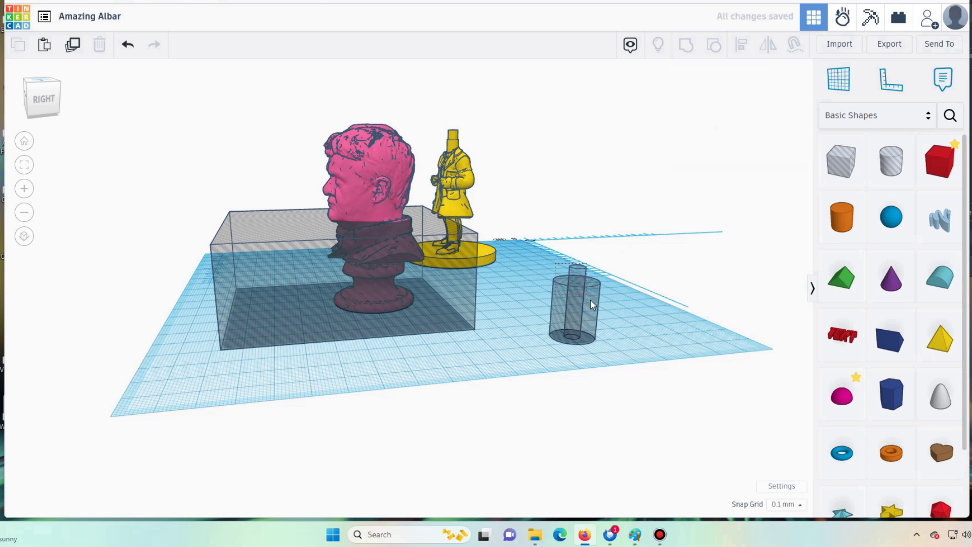
{"action": "left_click", "coordinate": [687, 46]}
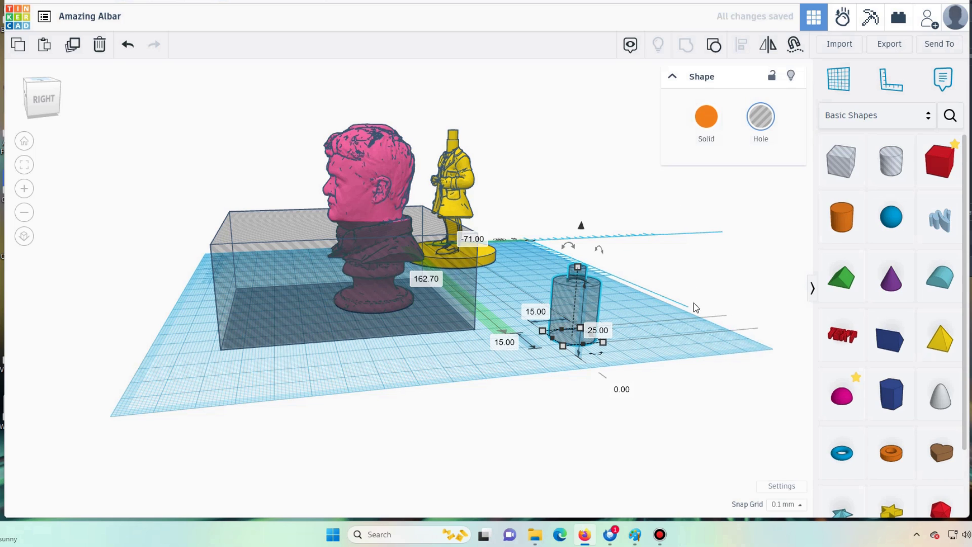
{"action": "left_click", "coordinate": [642, 321]}
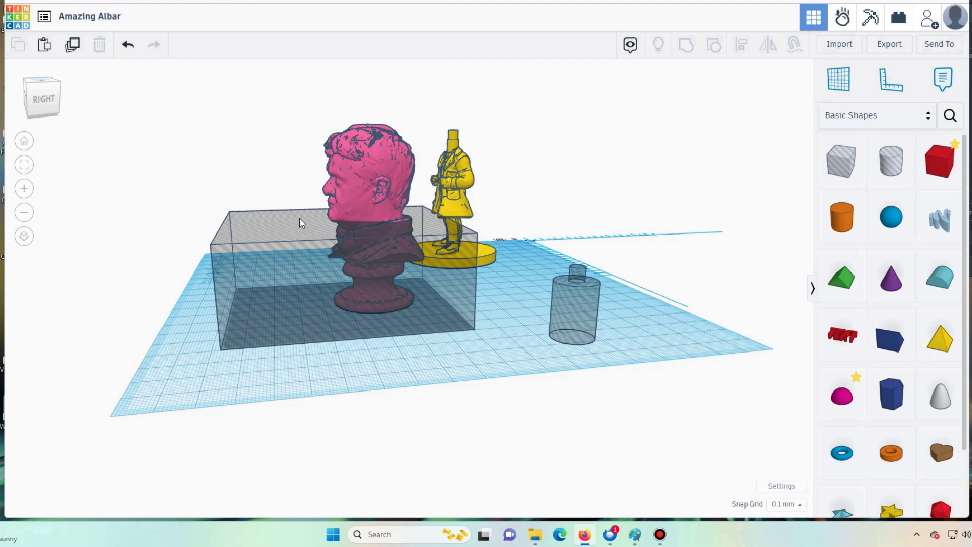
{"action": "left_click_drag", "start_coordinate": [343, 229], "coordinate": [344, 231]}
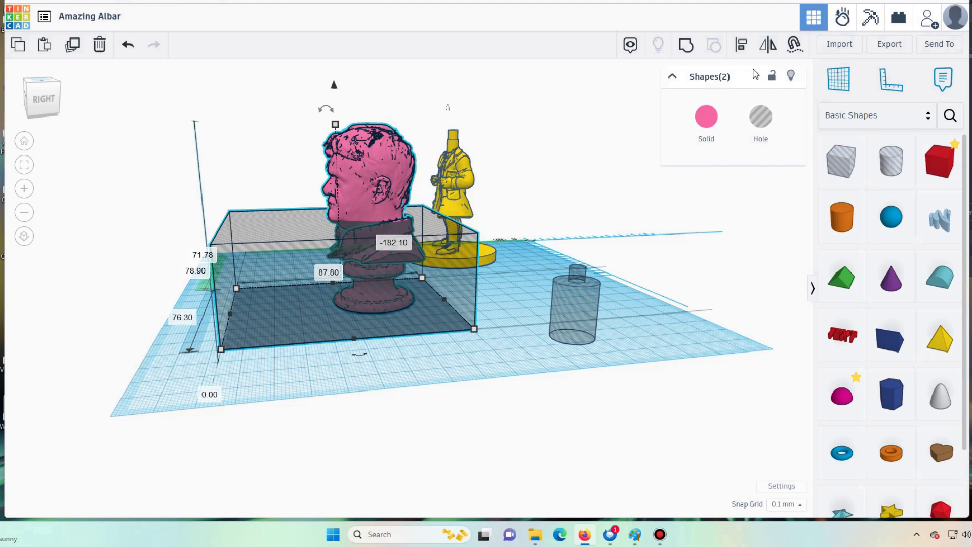
Check the head's underside, then export the orange head as an STL file.
{"action": "right_click_drag", "start_coordinate": [683, 86], "coordinate": [371, 264]}
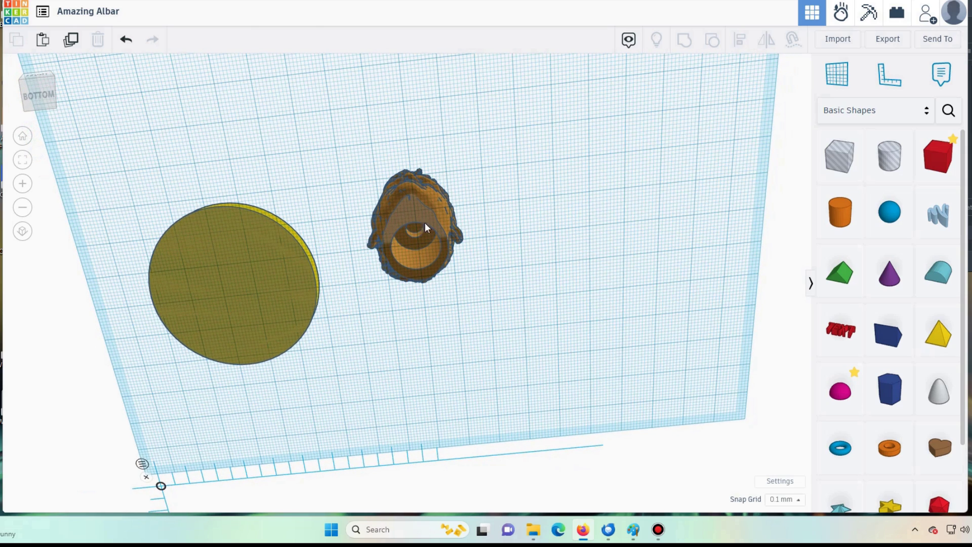
{"action": "right_click_drag", "start_coordinate": [541, 237], "coordinate": [255, 144]}
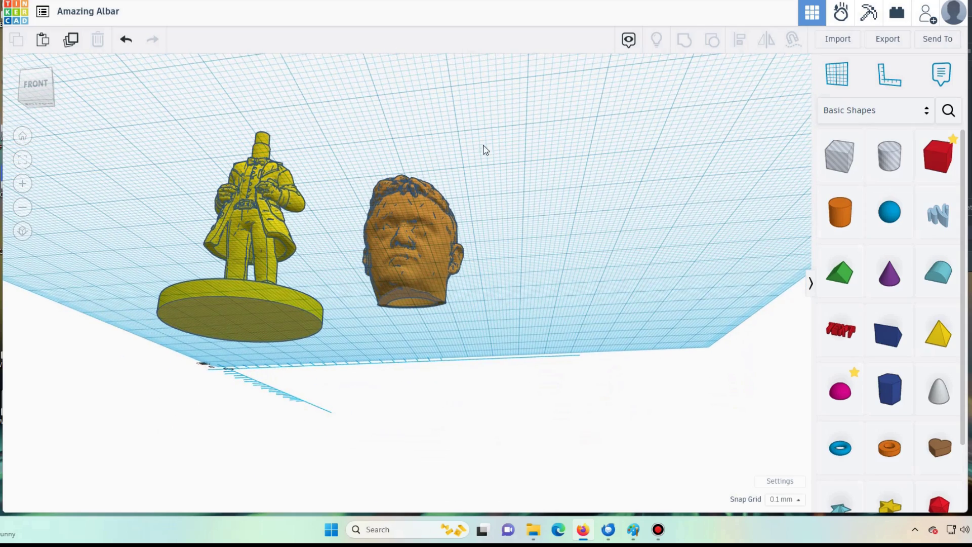
{"action": "right_click_drag", "start_coordinate": [485, 150], "coordinate": [546, 281]}
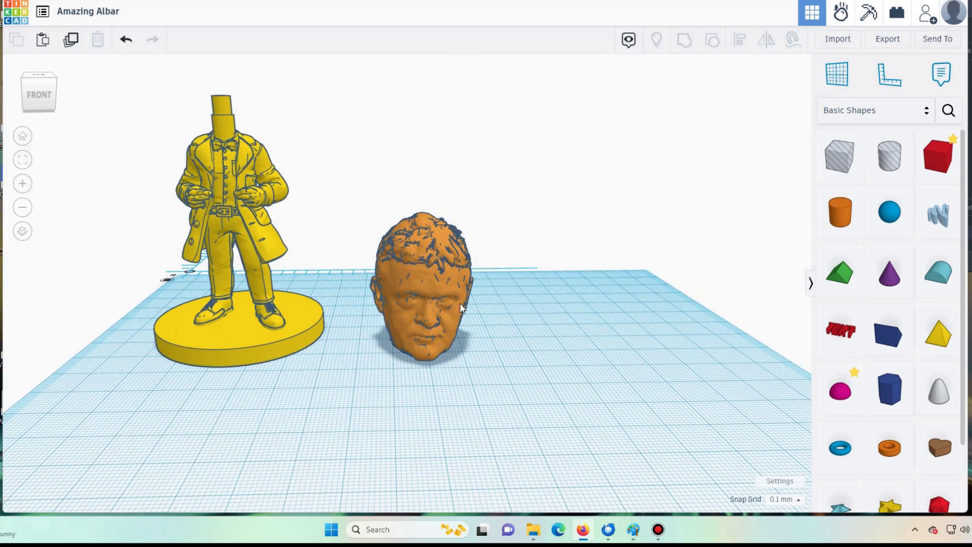
{"action": "left_click", "coordinate": [425, 302]}
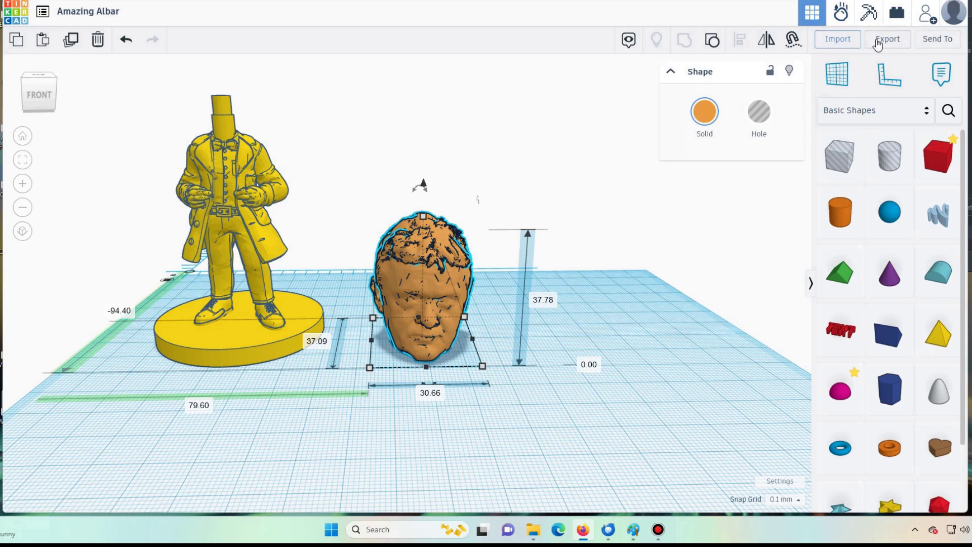
{"action": "left_click", "coordinate": [888, 40]}
{"action": "left_click", "coordinate": [560, 281]}
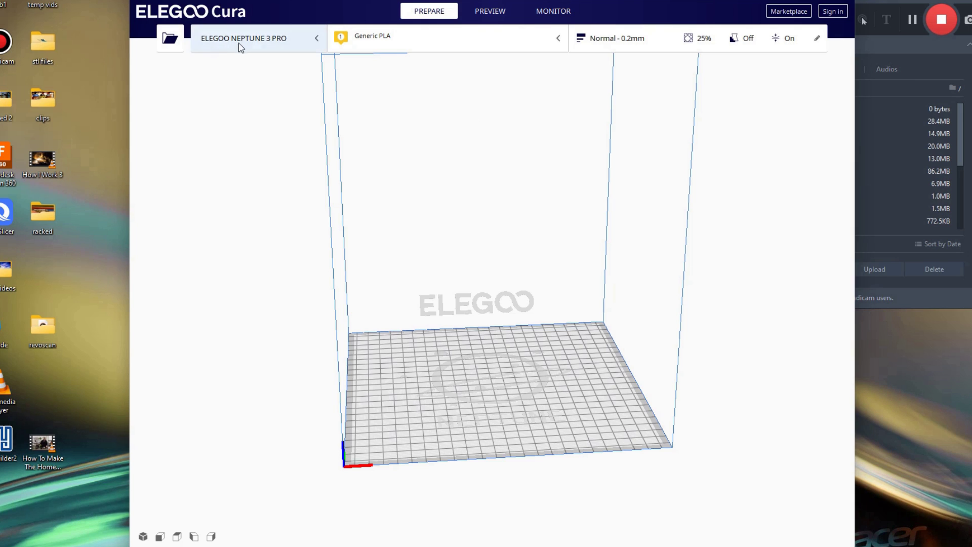
Load Amazing Albar and Smashing Blorr(17) and use Arrange All Models on the build plate.
{"action": "left_click", "coordinate": [170, 38]}
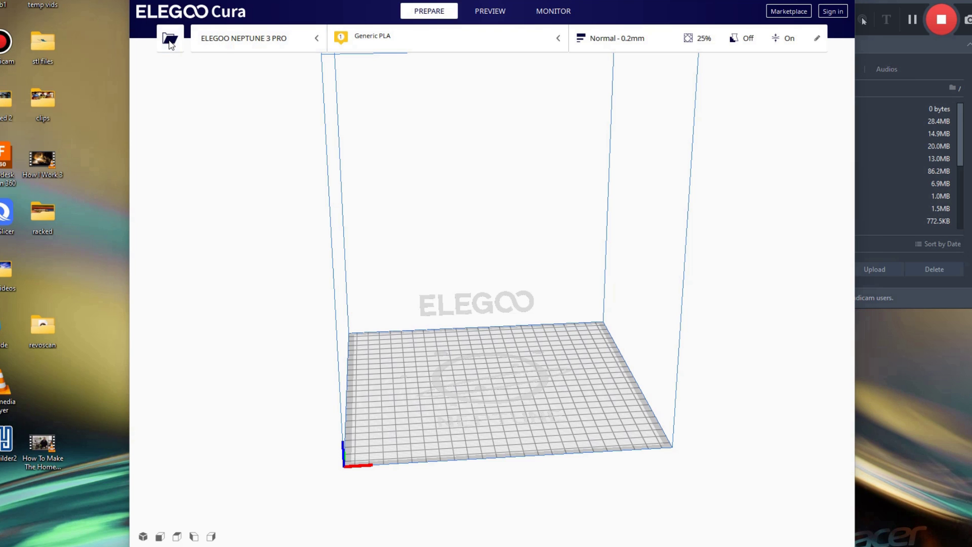
{"action": "left_click", "coordinate": [269, 94]}
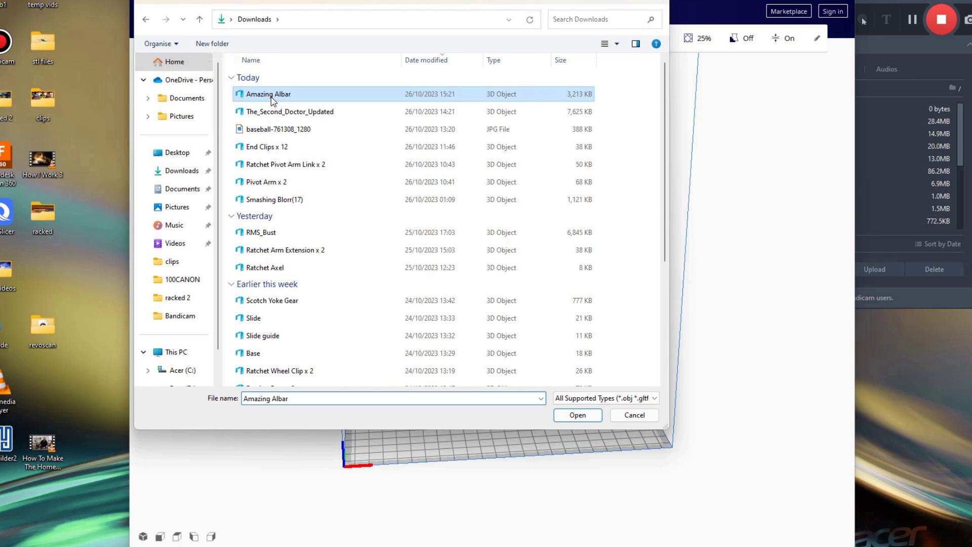
{"action": "left_click", "coordinate": [577, 415]}
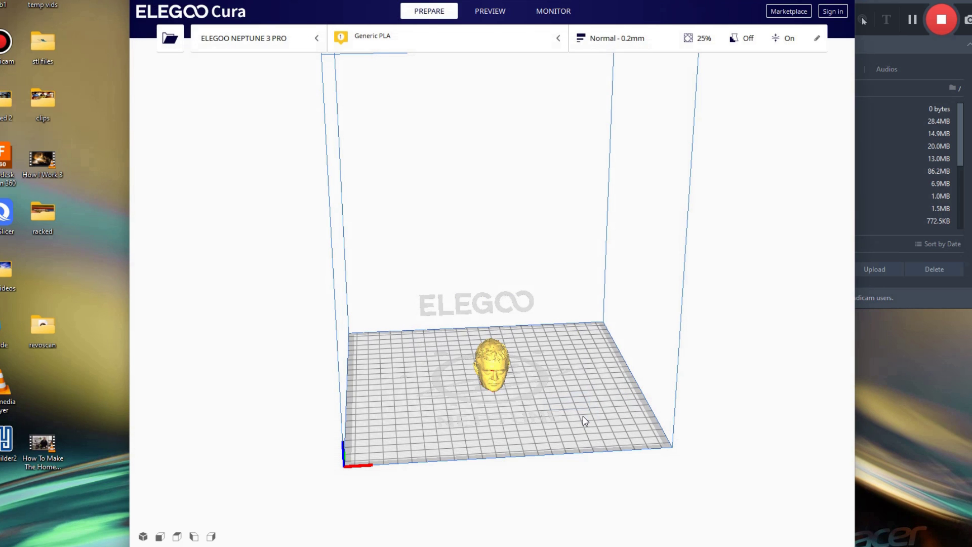
{"action": "left_click", "coordinate": [170, 38]}
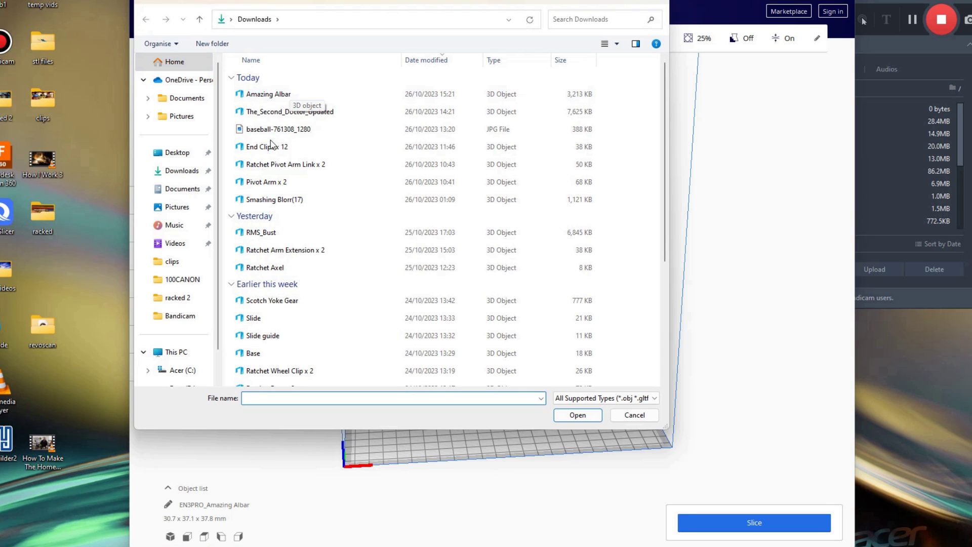
{"action": "left_click", "coordinate": [277, 199]}
{"action": "left_click", "coordinate": [576, 415]}
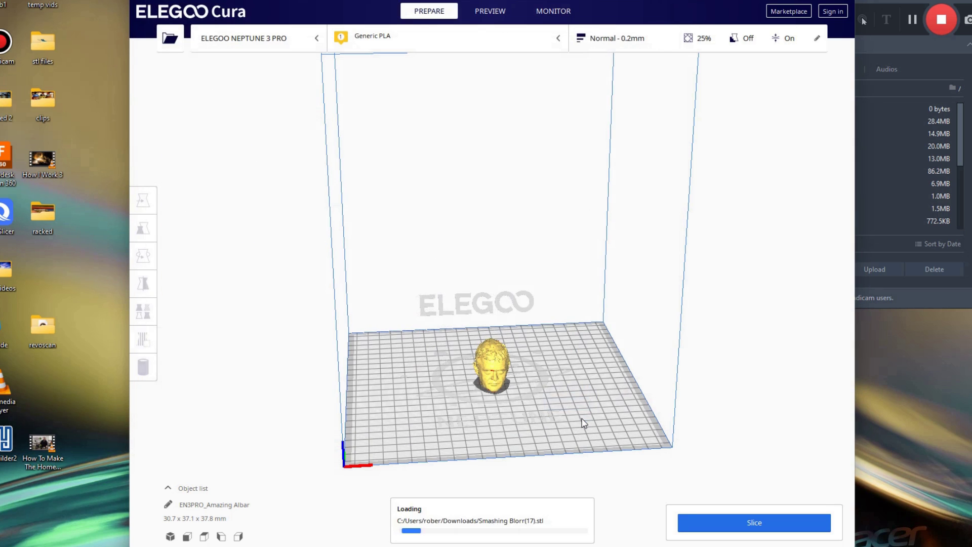
{"action": "right_click", "coordinate": [552, 403]}
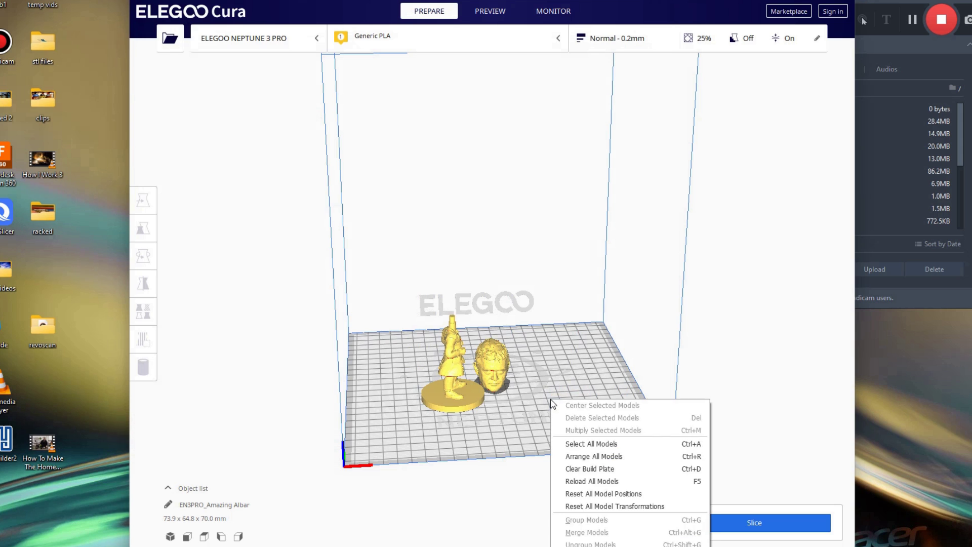
{"action": "left_click", "coordinate": [582, 456]}
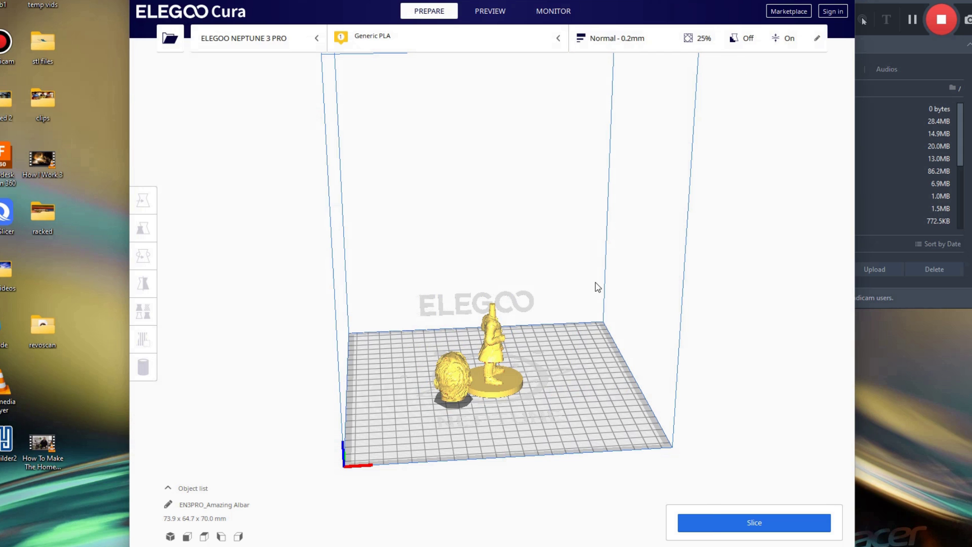
{"action": "right_click_drag", "start_coordinate": [594, 284], "coordinate": [385, 334]}
Enable Generate Support in Cura's print settings and slice the head and figure models.
{"action": "left_click", "coordinate": [672, 45]}
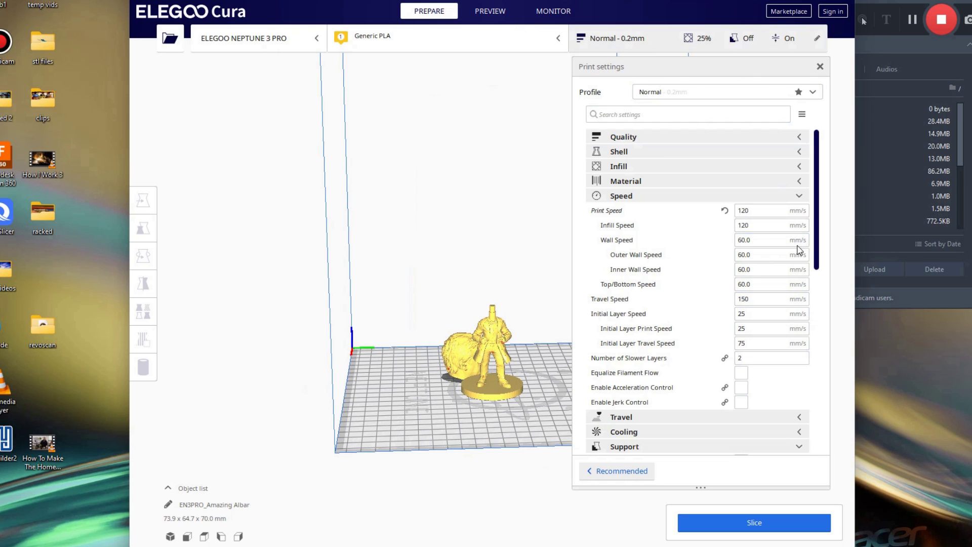
{"action": "scroll", "coordinate": [798, 248], "scroll_direction": "down", "scroll_amount": 4}
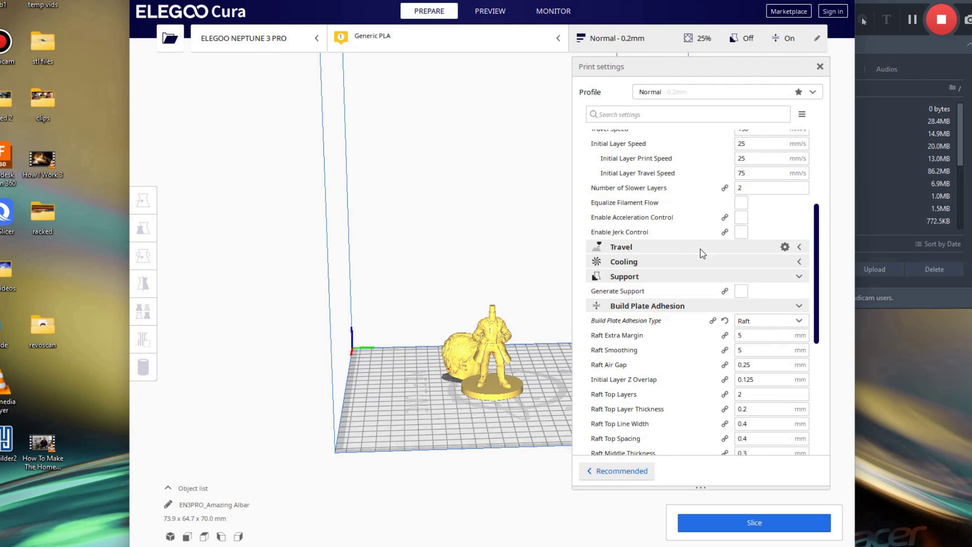
{"action": "left_click", "coordinate": [742, 294]}
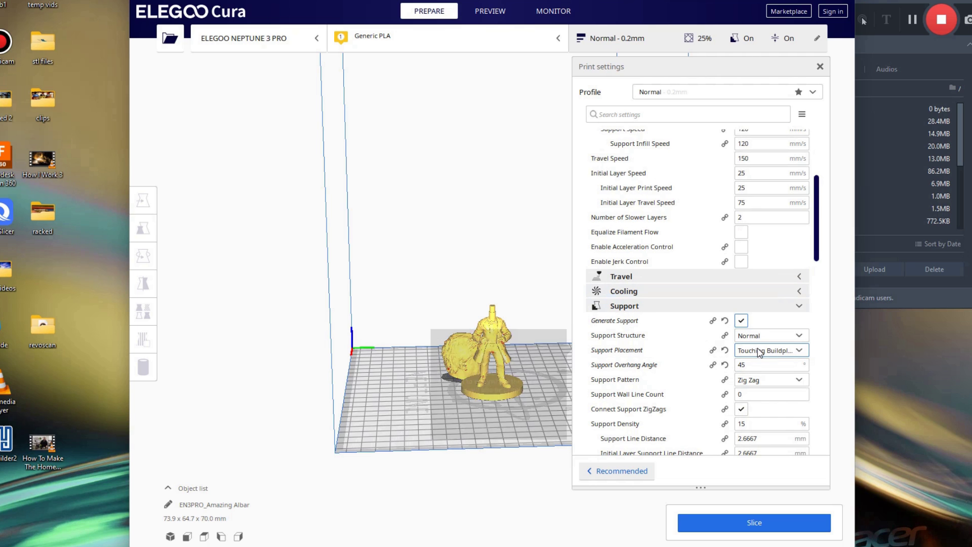
{"action": "left_click", "coordinate": [746, 524]}
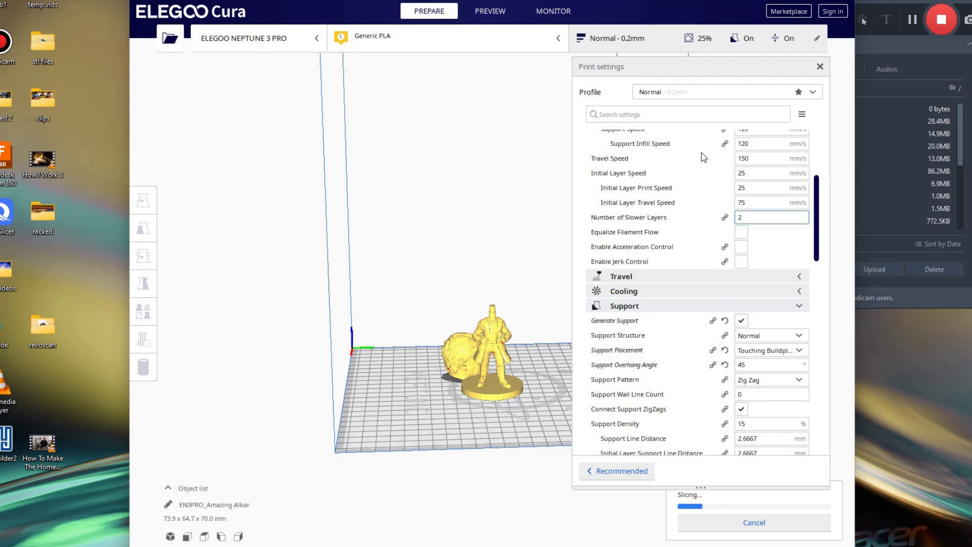
{"action": "left_click", "coordinate": [666, 46]}
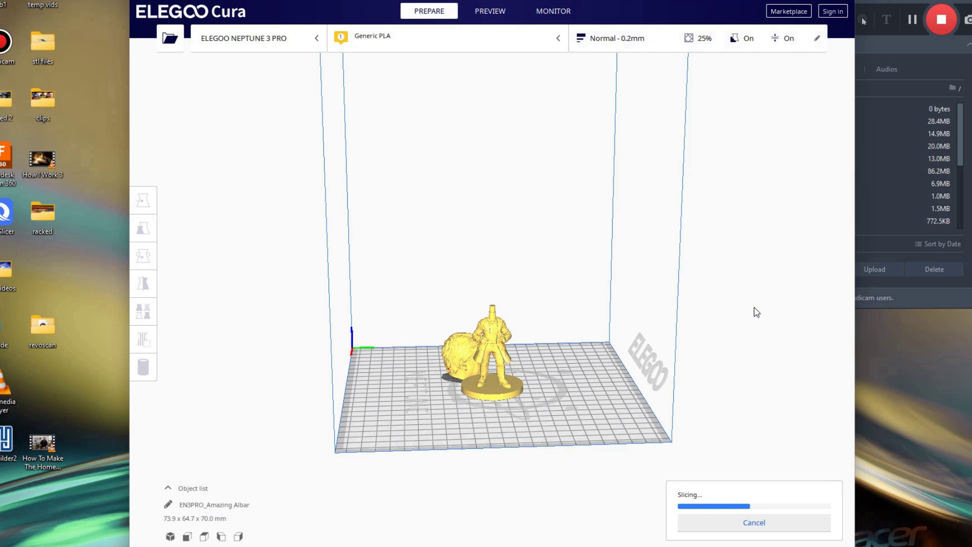